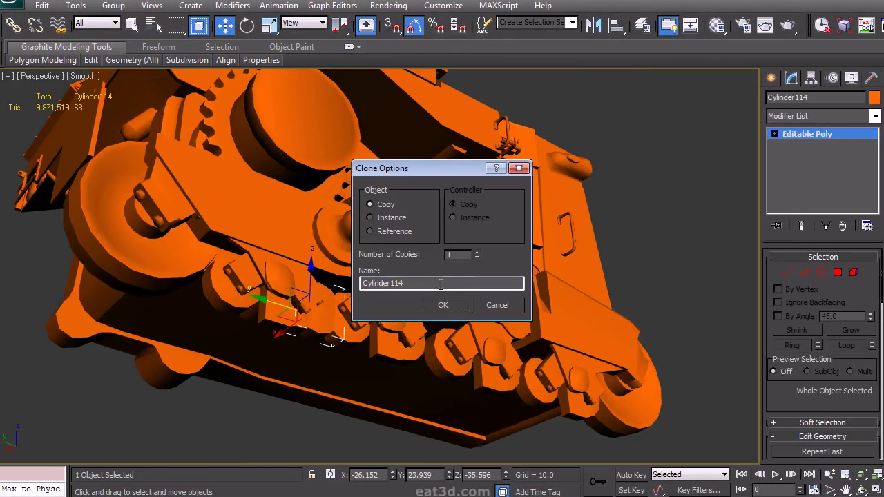
Copy the small track wheel, centre-align the copy with the adjacent wheel Cylinder035, and delete the old wheel.
left_click(445, 310)
scroll(290, 331, "up", 4)
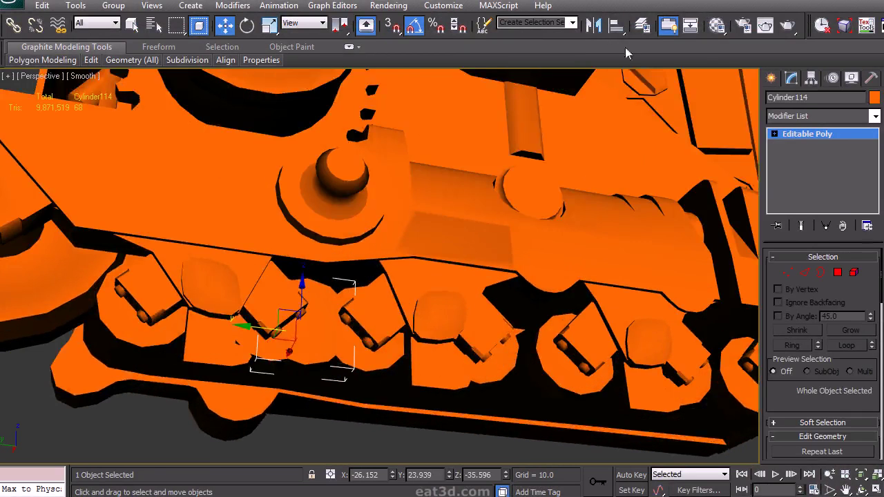
key("alt+a")
scroll(272, 366, "up", 2)
left_click(272, 366)
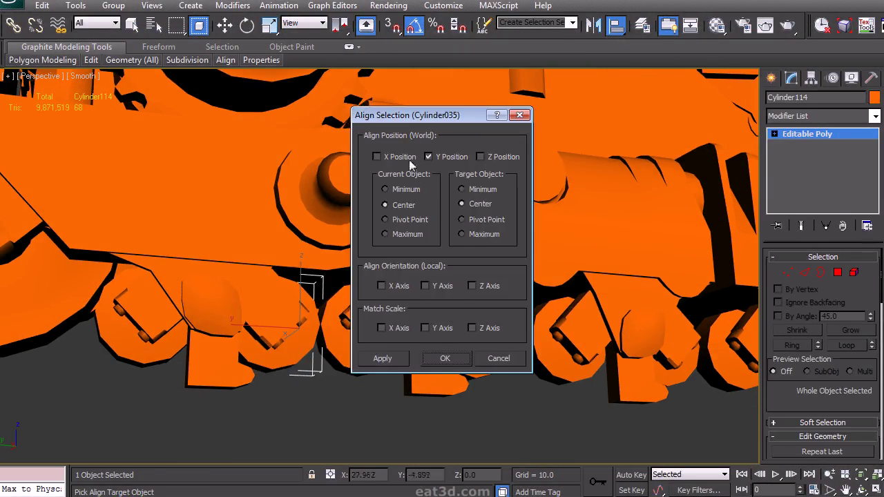
left_click(445, 358)
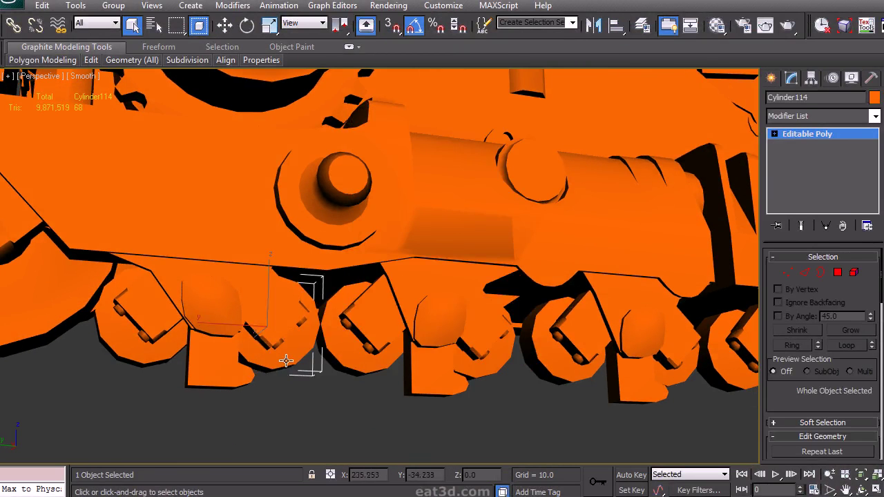
key("Delete")
Replace the first wheel of the second wheel pair with a clone of the previous wheel aligned to it.
left_click(295, 360)
key("w")
left_click_drag(222, 325, 299, 330, "shift")
left_click(443, 305)
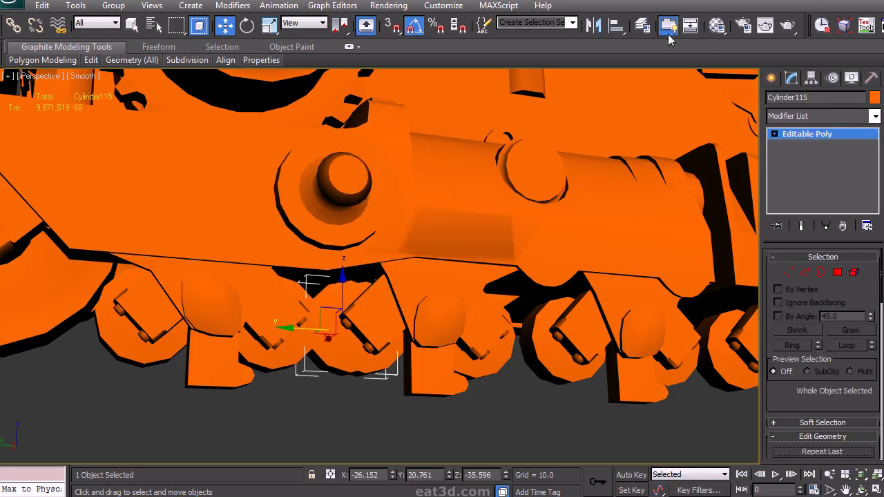
key("alt+a")
left_click(392, 363)
left_click(455, 359)
key("q")
key("ctrl+d")
Replace wheel Cylinder037 with a clone of the neighbouring wheel, aligned centre to centre in X, Y and Z.
left_click(378, 359)
key("w")
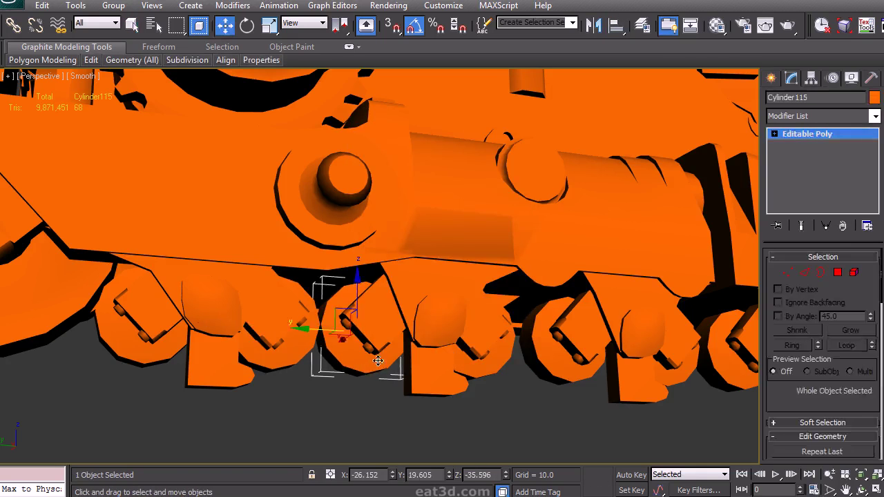
left_click_drag(320, 328, 474, 336, "shift")
left_click(442, 305)
middle_click_drag(459, 310, 349, 289)
key("alt+a")
left_click(427, 357)
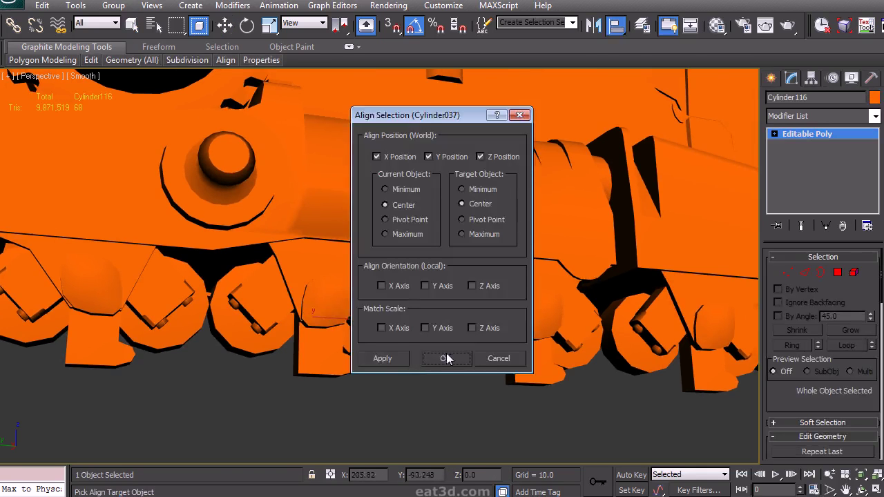
left_click(446, 353)
middle_click_drag(446, 352, 433, 361)
key("q")
left_click(371, 381)
Replace the first wheel of the third wheel pair with an aligned clone of the wheel before it.
middle_click_drag(370, 387, 276, 352, "alt")
left_click(261, 342)
key("w")
left_click_drag(262, 341, 327, 342, "shift")
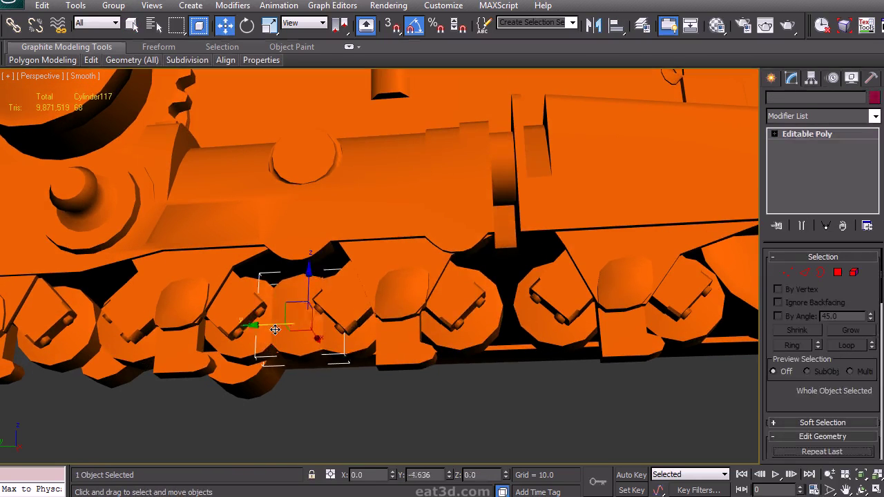
left_click(436, 305)
key("alt+a")
left_click(401, 346)
left_click(443, 356)
key("q")
left_click(363, 362)
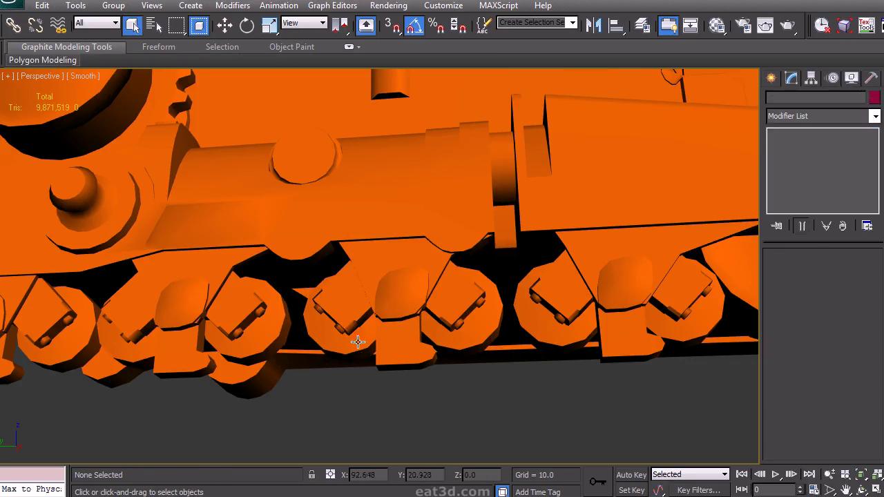
left_click(355, 341)
left_click(350, 338)
left_click(352, 339)
left_click(354, 343)
Clone the new wheel onto the second wheel of the third pair, align it, and delete the old wheel.
left_click(355, 342)
key("w")
left_click_drag(307, 322, 433, 323, "shift")
left_click(446, 306)
key("alt+a")
left_click(437, 338)
left_click(450, 362)
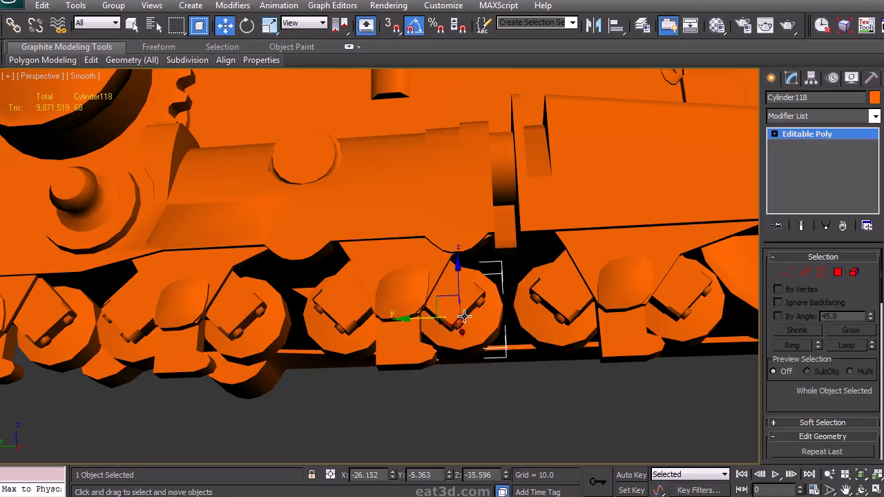
key("q")
left_click(485, 339)
middle_click_drag(504, 319, 345, 315)
key("Delete")
Replace the first wheel of the last wheel pair with a clone aligned to its position.
left_click(322, 332)
key("w")
left_click_drag(264, 314, 343, 315, "shift")
left_click(443, 304)
key("alt+a")
left_click(423, 349)
left_click(446, 361)
key("q")
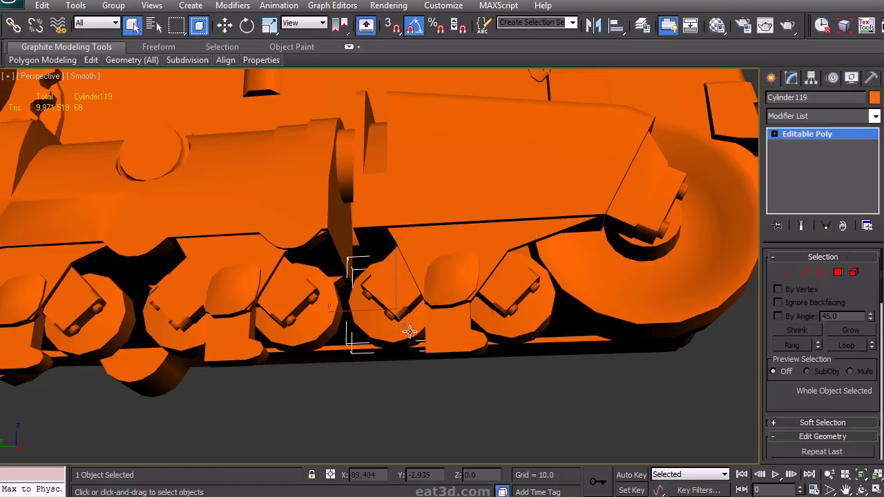
key("ctrl+d")
Replace the last small wheel, Cylinder033, with a clone aligned centre to centre in X, Y and Z.
left_click(402, 330)
key("w")
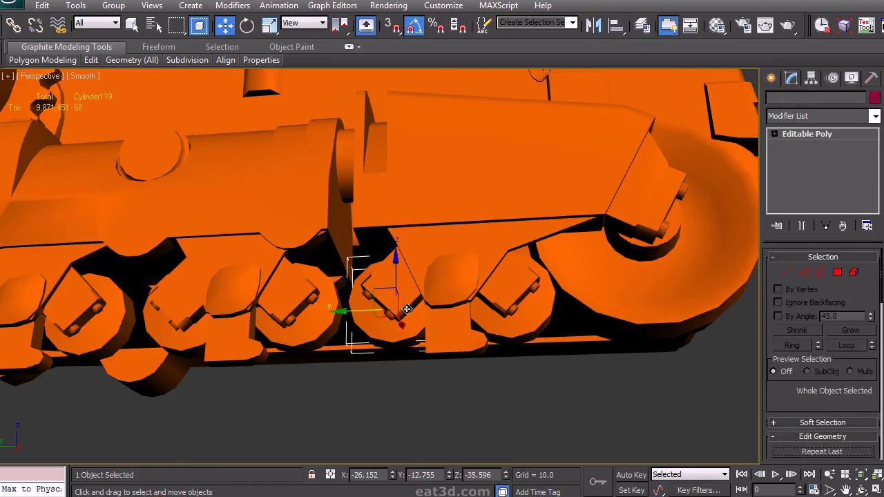
left_click_drag(402, 330, 535, 330, "shift")
key("Return")
key("alt+a")
left_click(534, 336)
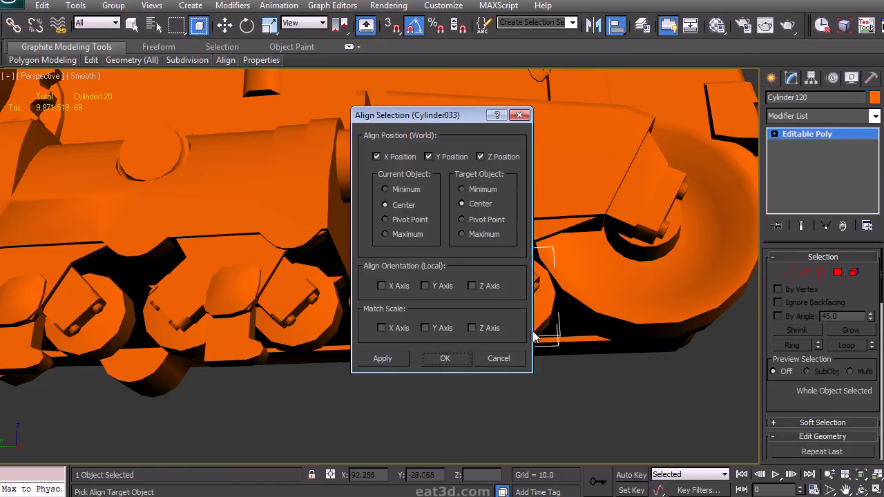
left_click(444, 359)
key("q")
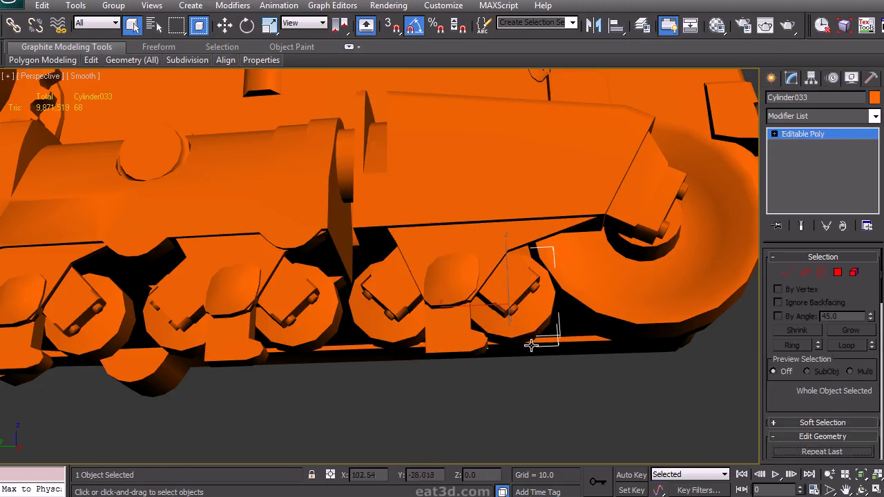
key("ctrl+d")
Clone the hull lug Box026 to the opposite corner, centre-align it with lug Box027 in X, Y and Z, and delete the old lug.
scroll(524, 349, "down", 8)
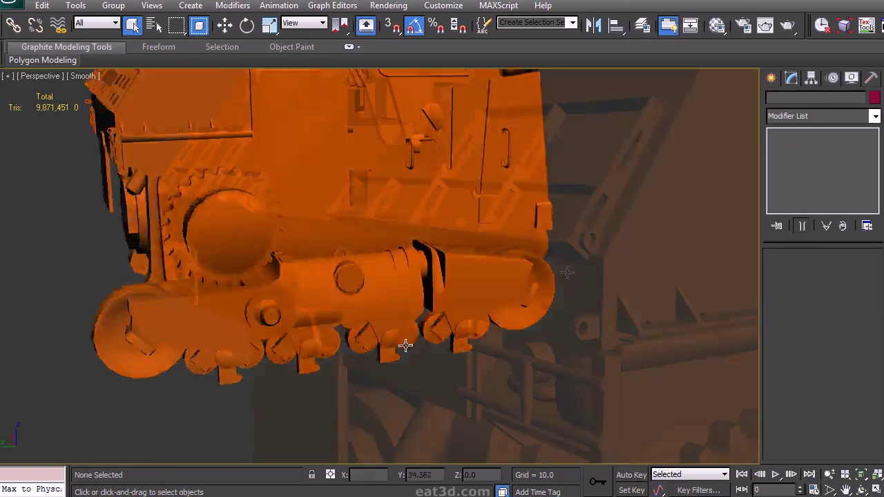
left_click(595, 324)
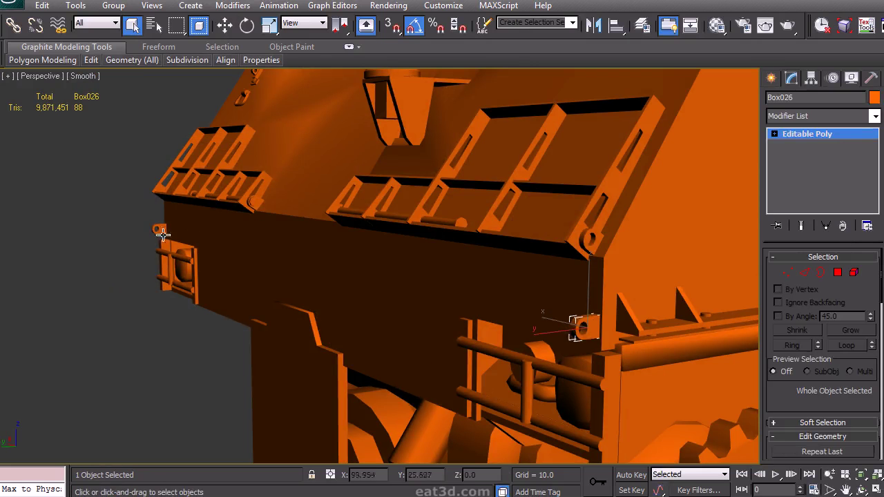
key("w")
mouse_move(553, 316)
left_mouse_down("shift")
mouse_move(118, 233)
mouse_move(143, 225)
left_mouse_up("shift")
key("Return")
mouse_move(380, 330)
middle_mouse_down("alt")
mouse_move(497, 331)
mouse_move(422, 276)
mouse_move(333, 295)
mouse_move(387, 283)
middle_mouse_up("alt")
left_click(617, 25)
left_click(309, 305)
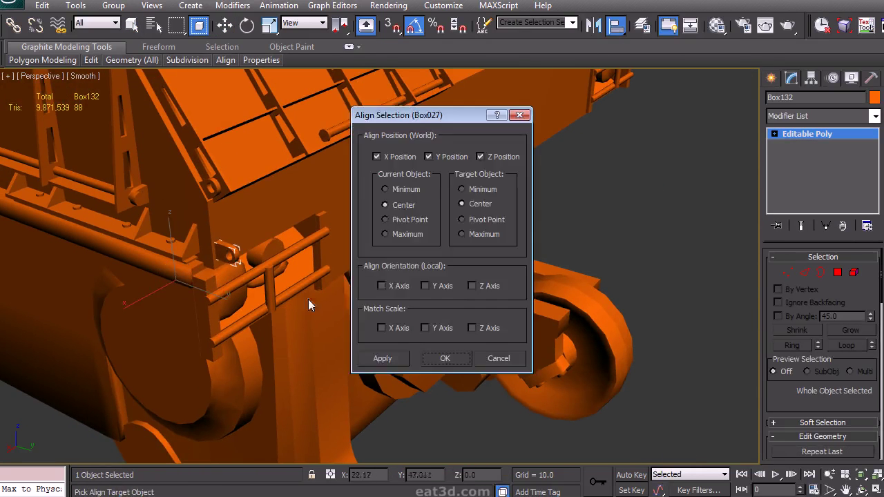
left_click(447, 358)
key("q")
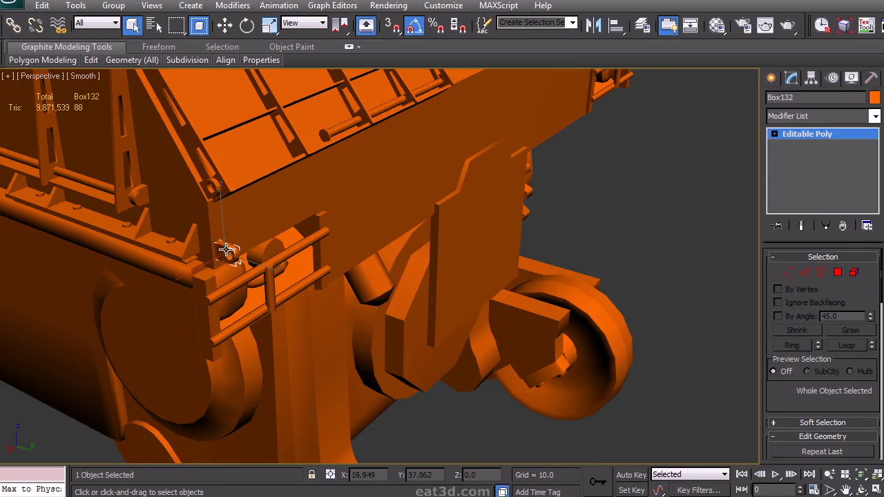
left_click(224, 231)
Replace rack lug Box032 with an instance of the hull lug below it, aligned pivot point to pivot point in X, Y and Z.
middle_click_drag(262, 271, 466, 245, "alt")
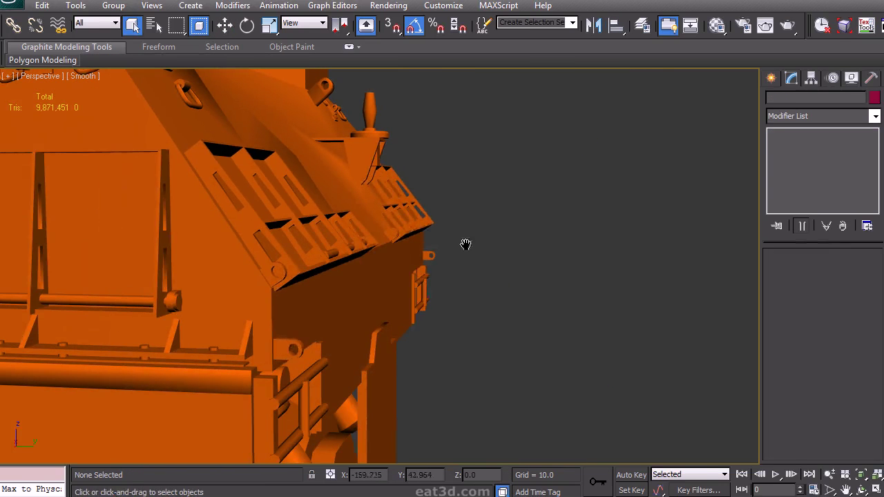
left_click(287, 337)
key("w")
left_click_drag(304, 330, 335, 283, "shift")
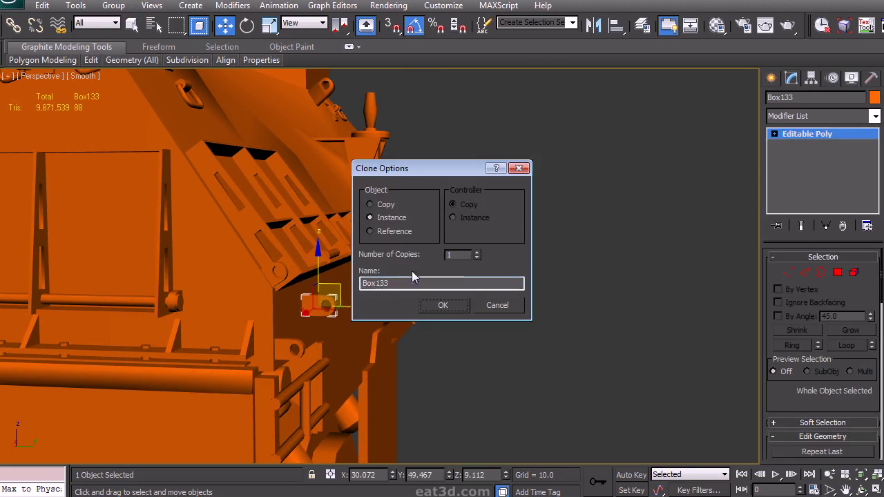
left_click(457, 305)
key("alt+a")
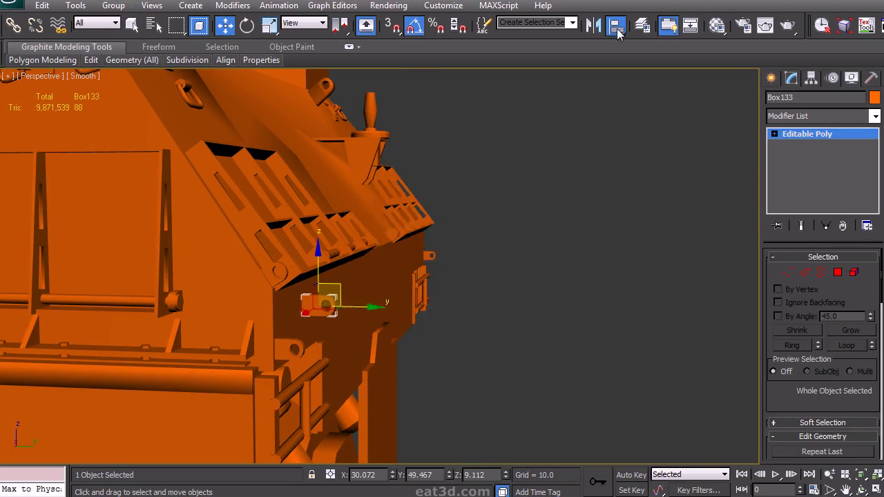
left_click(307, 292)
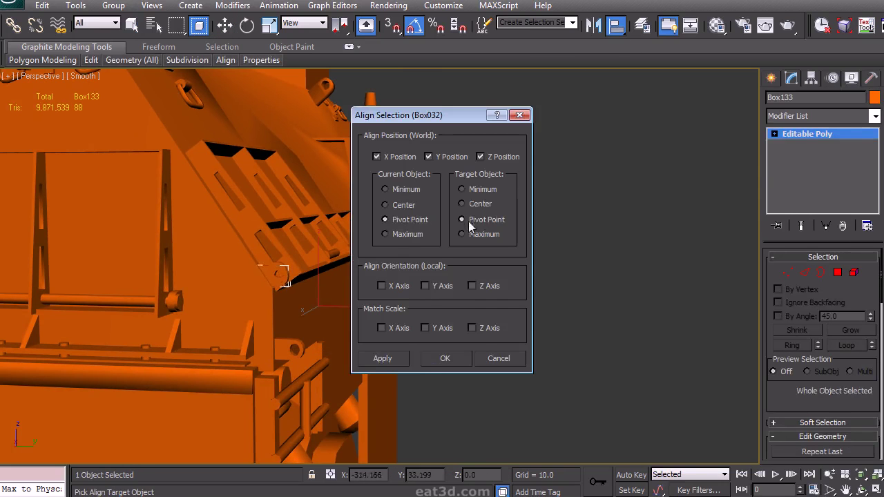
left_click(444, 358)
key("q")
key("Delete")
Replace the lug at the rack's inner end with a clone of the outer rack lug aligned to it.
mouse_move(373, 273)
middle_mouse_down("alt")
mouse_move(340, 290)
mouse_move(261, 270)
mouse_move(161, 375)
middle_mouse_up("alt")
left_click(296, 273)
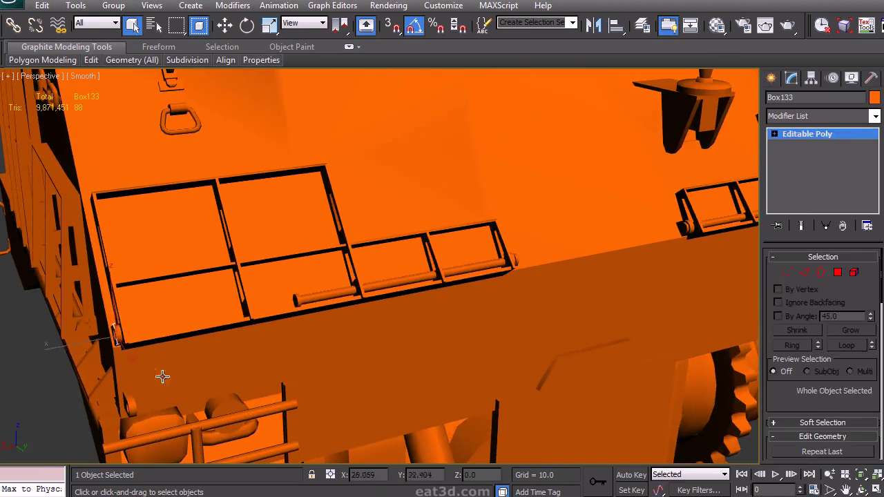
key("w")
left_click_drag(109, 335, 525, 263, "shift")
left_click(453, 306)
mouse_move(525, 290)
middle_mouse_down("alt")
mouse_move(474, 296)
mouse_move(356, 339)
middle_mouse_up("alt")
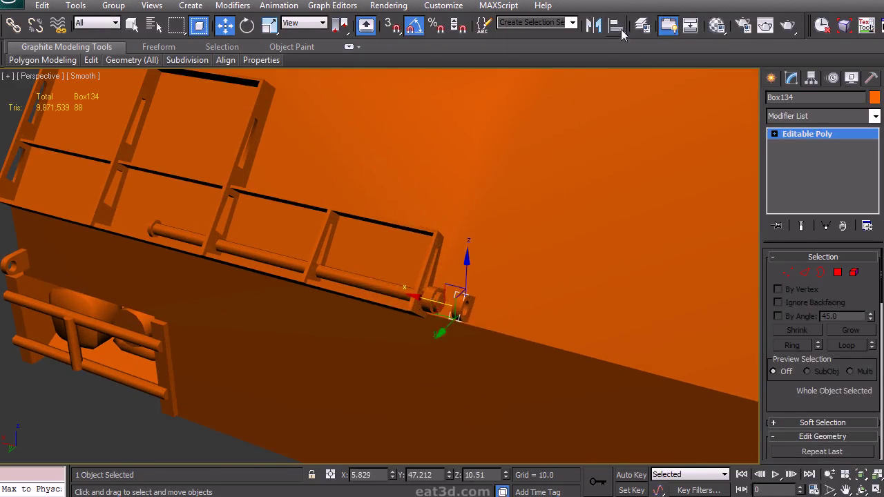
left_click(621, 29)
left_click(431, 298)
left_click(440, 356)
key("q")
left_click(428, 308)
key("ctrl+d")
Delete the two end lugs and the long rod from the opposite rack.
middle_click_drag(429, 315, 196, 260, "alt")
left_click(188, 271)
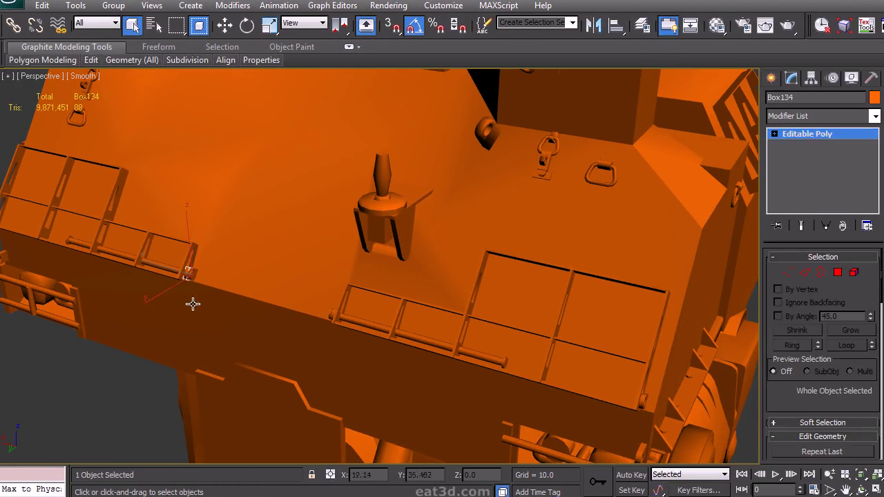
left_click(330, 316)
left_click(487, 354, "ctrl")
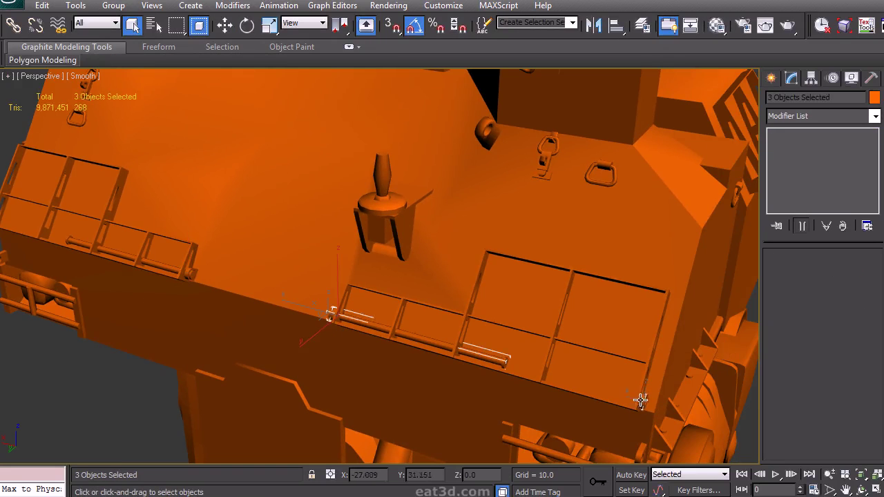
key("Delete")
Mirror a clone of the finished rack's two lugs and rod across the world X axis onto the opposite rack.
middle_click_drag(173, 280, 328, 306)
left_click(399, 296)
left_click(412, 301, "ctrl")
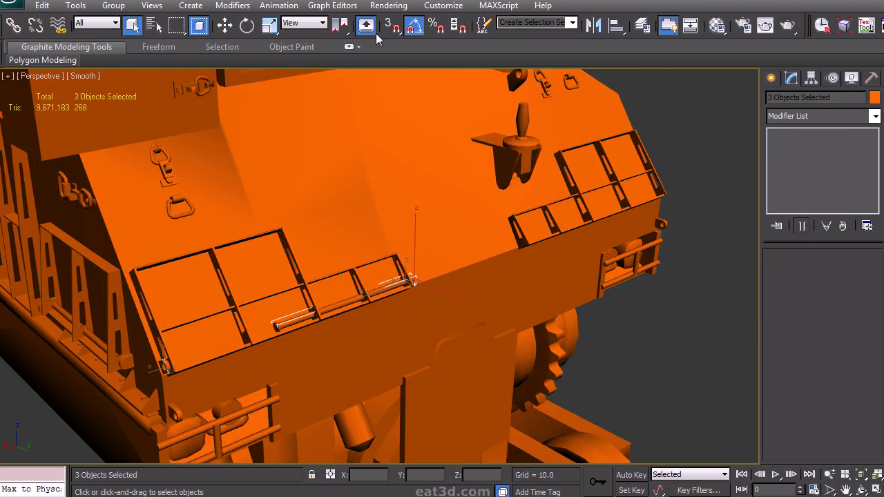
left_click_drag(343, 27, 340, 43)
left_click(593, 27)
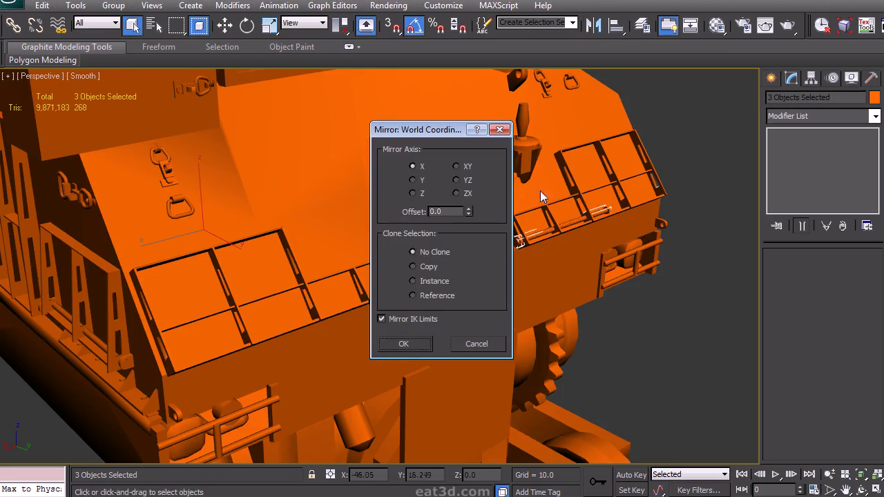
left_click(415, 344)
Add an Unwrap UVW modifier between the Editable Poly and Symmetry of blade Plane004 and open its UV editor.
middle_click_drag(491, 331, 282, 315, "alt")
scroll(471, 276, "up", 3)
scroll(407, 307, "up", 1)
middle_click_drag(413, 307, 363, 260)
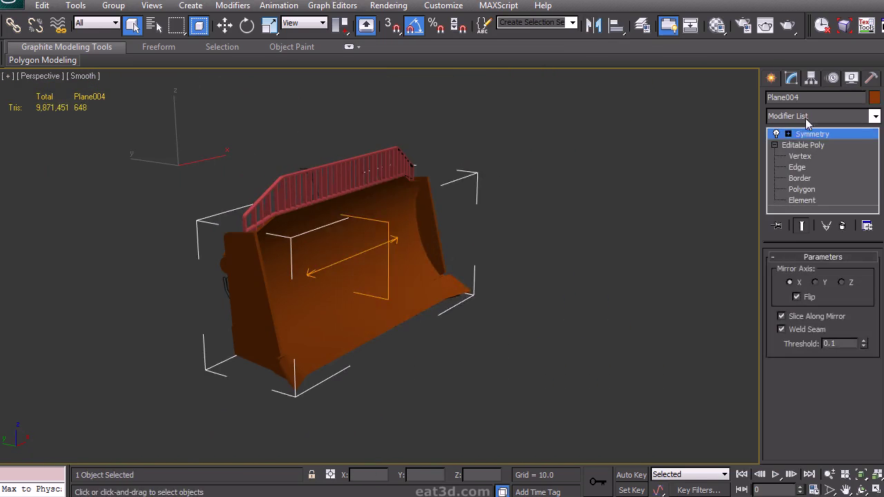
left_click(806, 146)
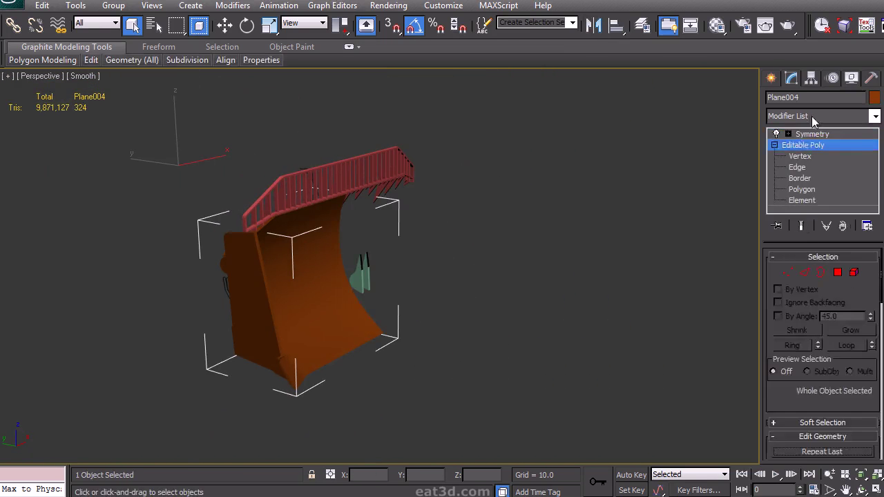
left_click(811, 118)
key("u")
key("Return")
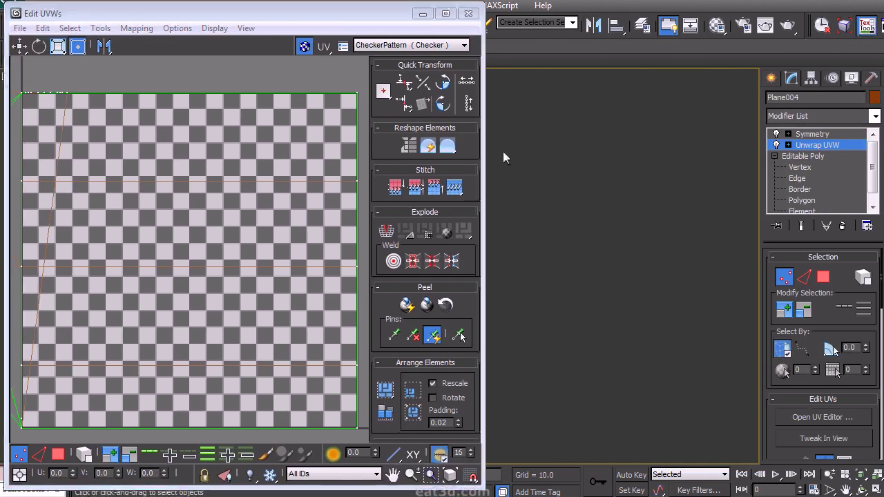
Select all the blade's faces and apply Flatten Mapping with a 45 face angle threshold and 0.02 spacing.
left_click_drag(0, 31, 0, 30)
scroll(234, 200, "down", 5)
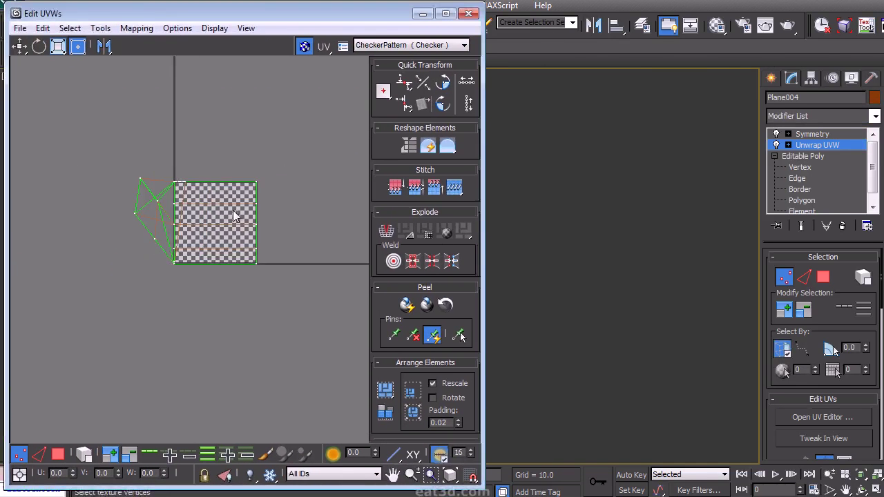
middle_click_drag(572, 256, 597, 227, "alt")
key("3")
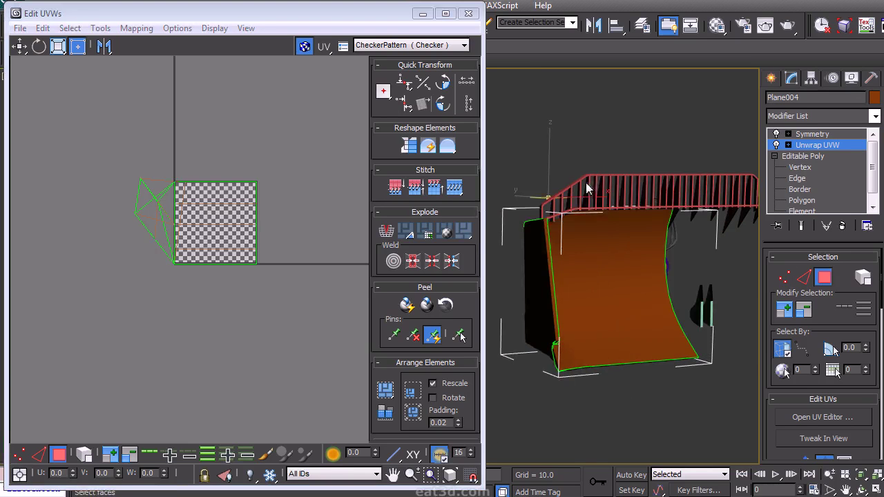
key("ctrl+a")
left_click(137, 28)
left_click(76, 43)
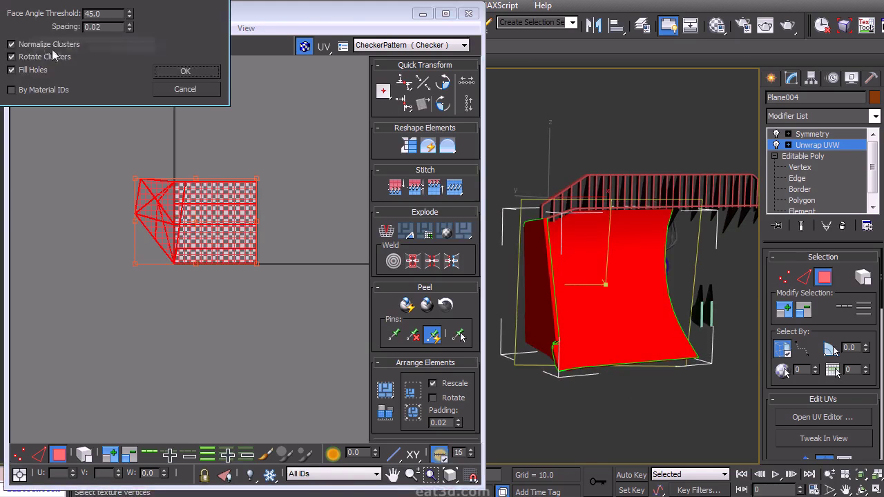
left_click(185, 71)
Fit the long thin strip shell against the lower edge of its neighbouring panel shell in the UV layout.
middle_click_drag(543, 250, 568, 364, "alt")
left_click(528, 450)
middle_click_drag(558, 416, 753, 349, "alt")
right_click(103, 235)
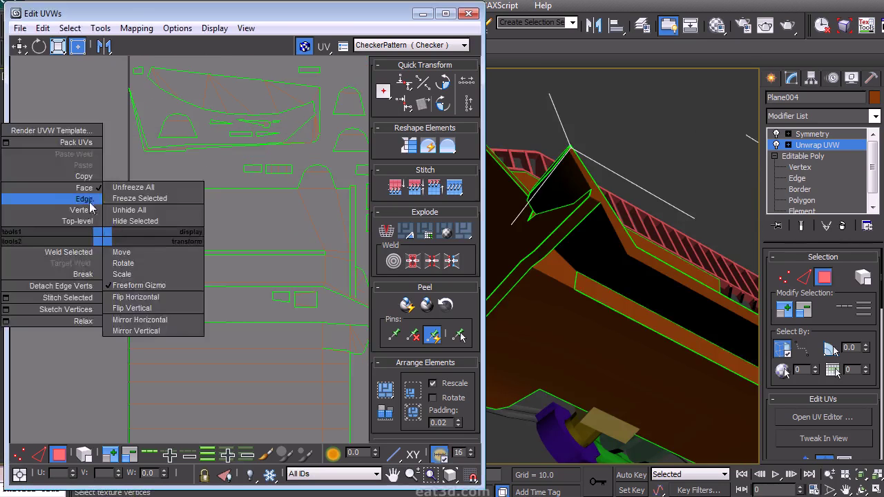
left_click(89, 201)
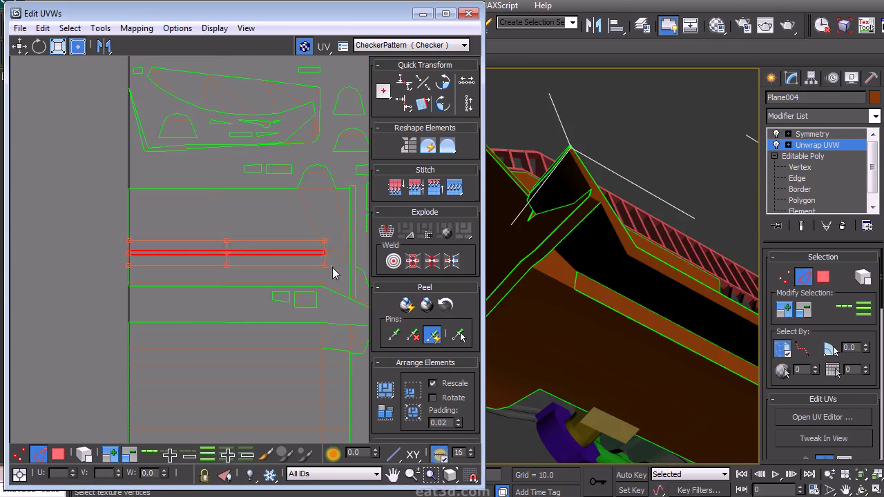
left_click(293, 273)
middle_click_drag(230, 262, 118, 214)
middle_click_drag(193, 270, 165, 282)
mouse_move(554, 279)
middle_mouse_down("alt")
mouse_move(558, 244)
mouse_move(491, 258)
mouse_move(561, 258)
mouse_move(600, 233)
mouse_move(612, 270)
mouse_move(553, 274)
middle_mouse_up("alt")
middle_click_drag(626, 243, 579, 257, "alt")
Select the blade's bent ledge faces with planar-angle selection and nudge their strip slightly below the adjoining panel shell.
right_click(578, 265)
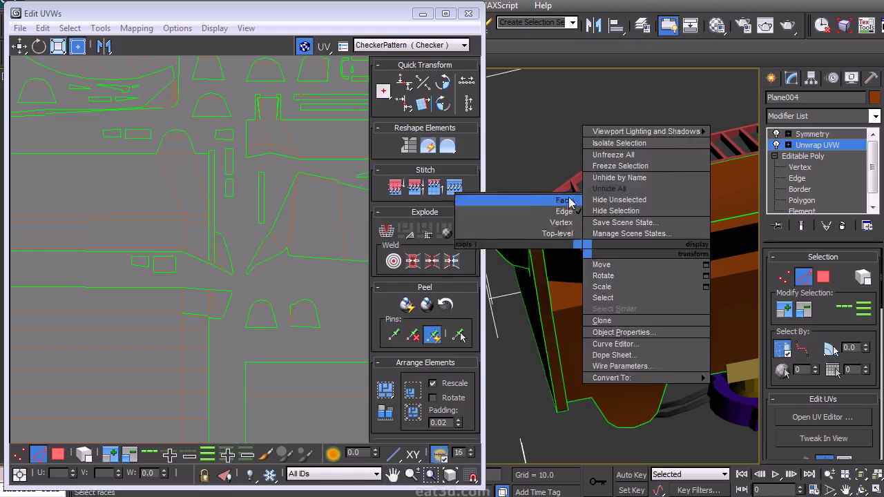
left_click(528, 199)
left_click(835, 346)
left_click(632, 245)
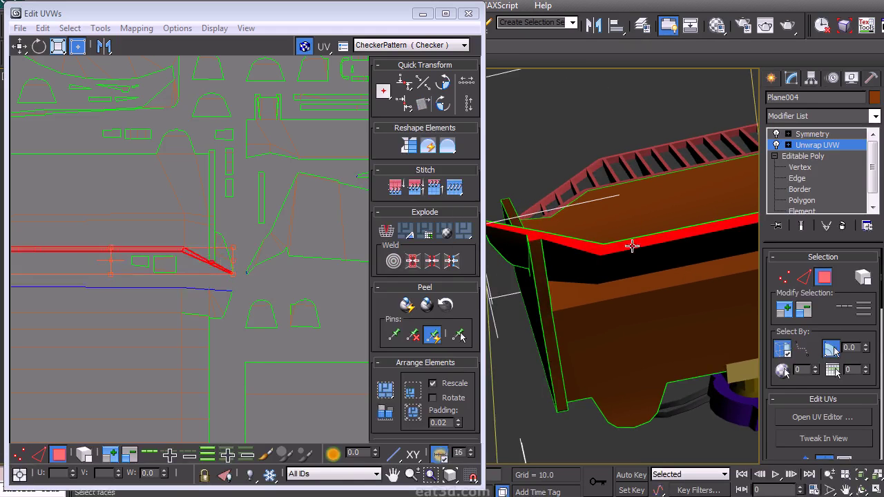
middle_click_drag(186, 255, 262, 266)
scroll(267, 245, "up", 3)
left_click_drag(259, 289, 259, 292)
left_click(274, 318)
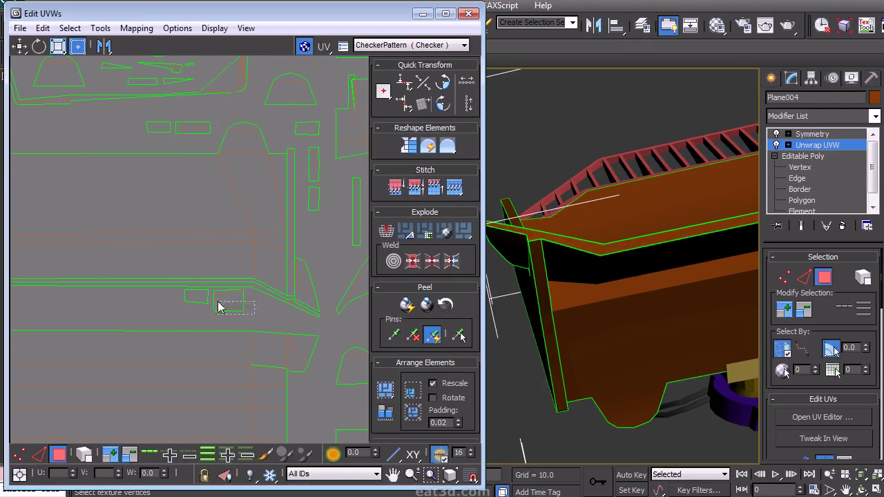
Select the curved rim faces of the blade's upper lug and unwrap them with Unfold Mapping set to Walk to closest face.
middle_click_drag(566, 290, 634, 337, "alt")
scroll(621, 325, "up", 6)
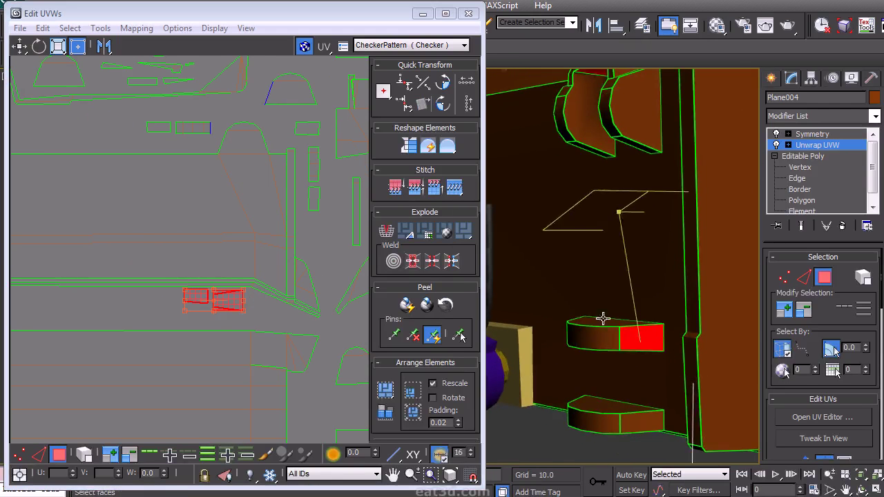
left_click(611, 343)
left_click(623, 341, "ctrl")
left_click(598, 341, "ctrl")
middle_click_drag(610, 358, 563, 407, "alt")
left_click(555, 332, "ctrl")
left_click(585, 344, "ctrl")
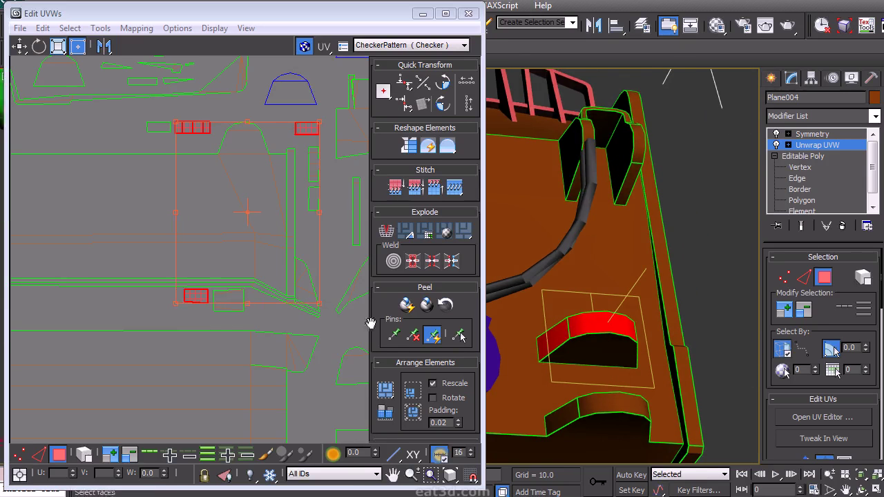
middle_click_drag(219, 225, 220, 257)
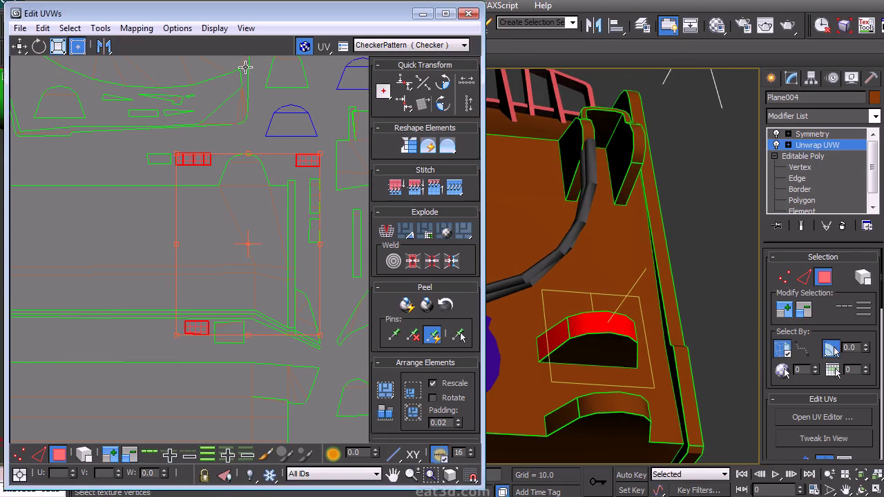
left_click(136, 27)
left_click(103, 79)
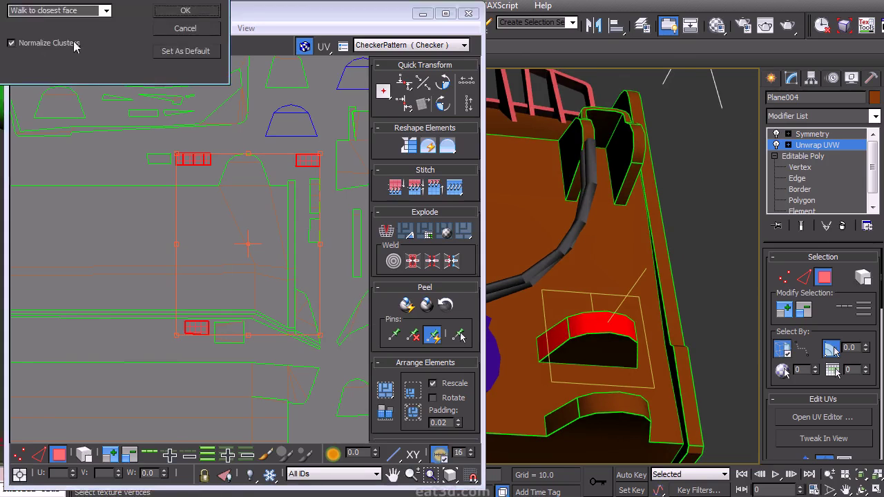
left_click(202, 12)
scroll(258, 169, "down", 3)
middle_click_drag(331, 193, 350, 110)
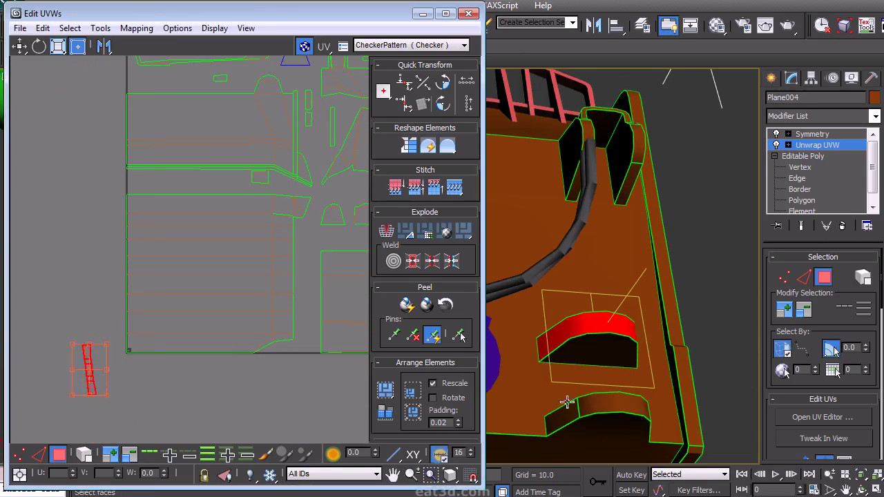
Select the curved rim faces of the lower lug and unwrap them into a strip with Unfold Mapping.
left_click(594, 410)
left_click(610, 402, "ctrl")
middle_click_drag(672, 390, 602, 400, "alt")
left_click(605, 406, "ctrl")
left_click(649, 406, "ctrl")
left_click(136, 28)
left_click(128, 81)
left_click(184, 11)
scroll(207, 307, "up", 2)
middle_click_drag(98, 404, 202, 381)
left_click(189, 359)
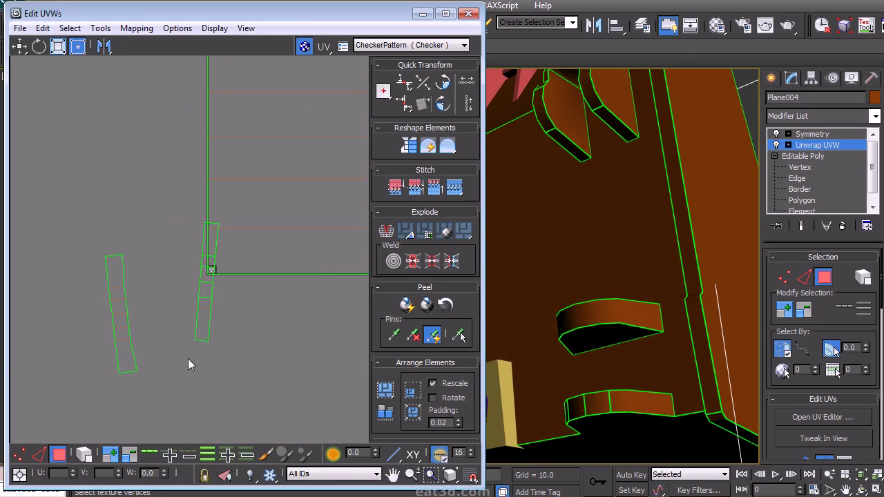
Straighten both unfolded lug strips with Align to Edge and place them side by side outside the UV space.
right_click(242, 313)
left_click(233, 283)
left_click_drag(258, 311, 173, 254)
left_click_drag(209, 323, 173, 339)
left_click(218, 334)
right_click(251, 311)
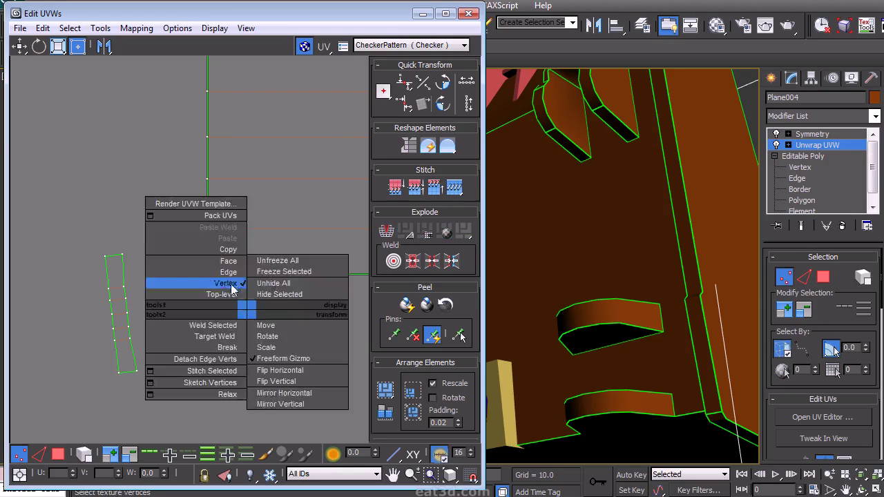
left_click(221, 271)
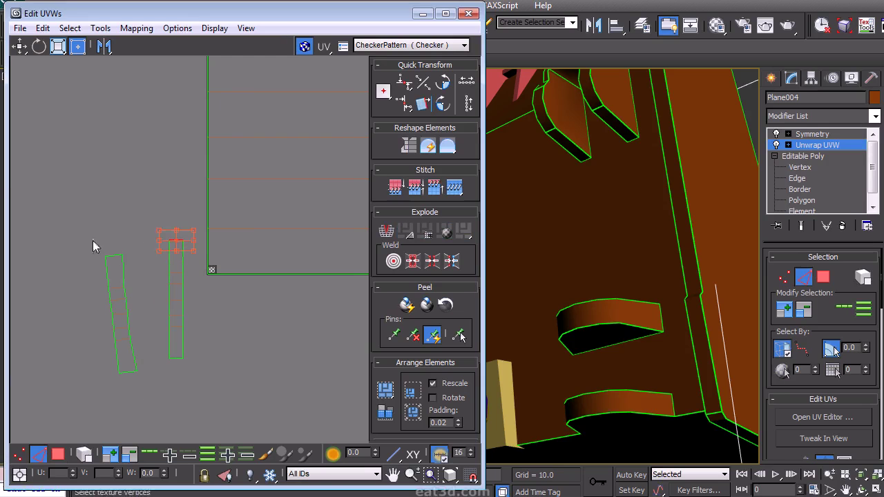
left_click(422, 104)
left_click_drag(117, 337, 150, 319)
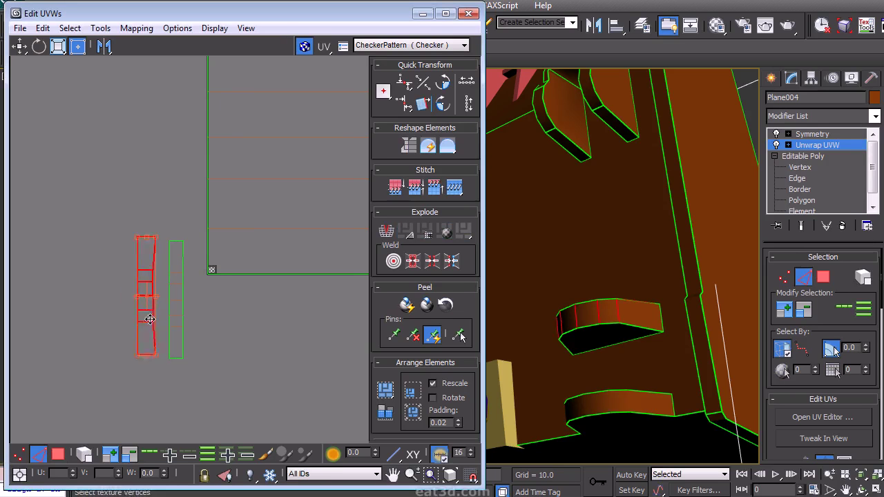
Planar map the upper lug's top face, rotate its shell 90 degrees and place it beside the straightened strips.
middle_click_drag(579, 295, 622, 314, "alt")
right_click(621, 313)
left_click(601, 265)
middle_click_drag(604, 269, 623, 275, "alt")
left_click(584, 376)
middle_click_drag(605, 327, 582, 335, "alt")
scroll(794, 387, "down", 10)
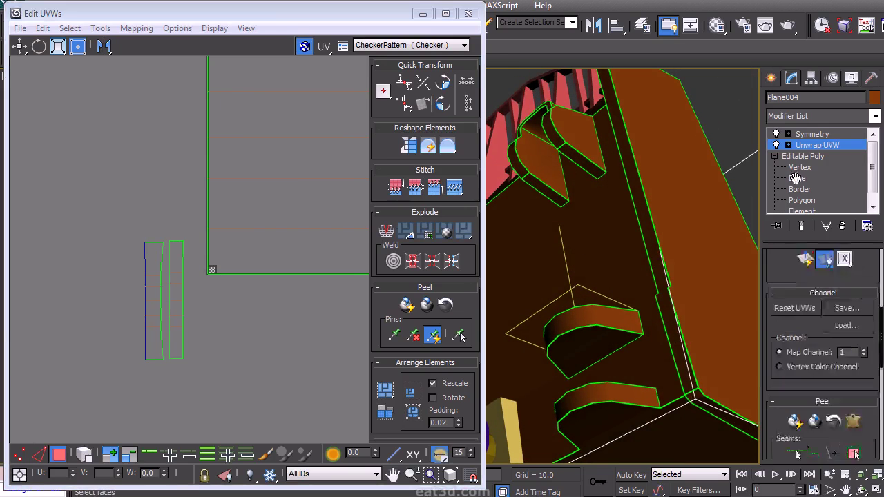
scroll(770, 316, "up", 10)
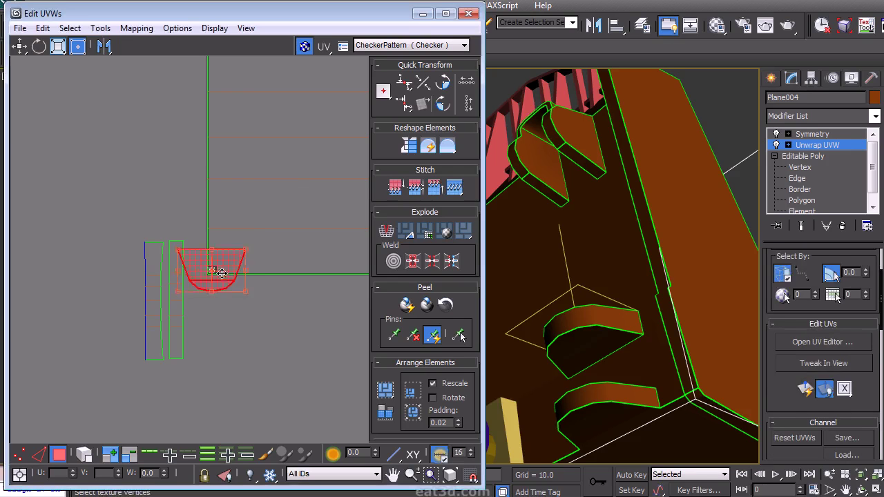
left_click(442, 103)
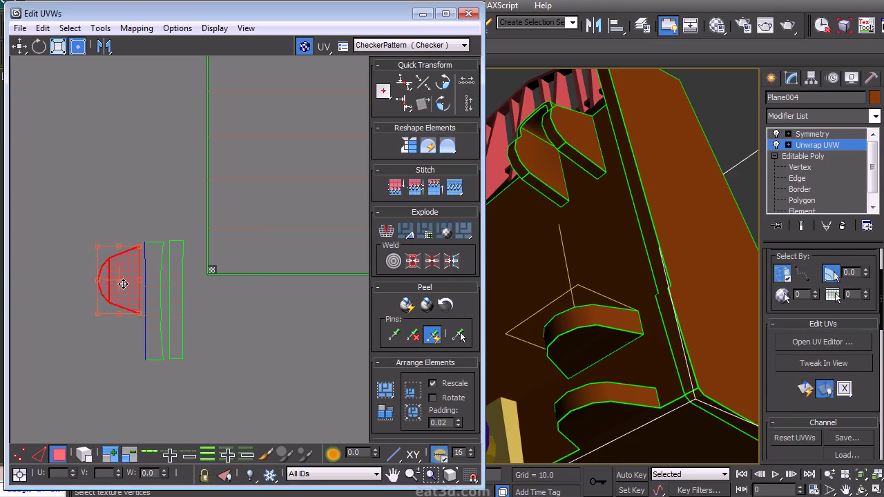
Planar map the upper lug's underside and the lower lug's top face, and group both shells beside the lug strips.
left_click(586, 340)
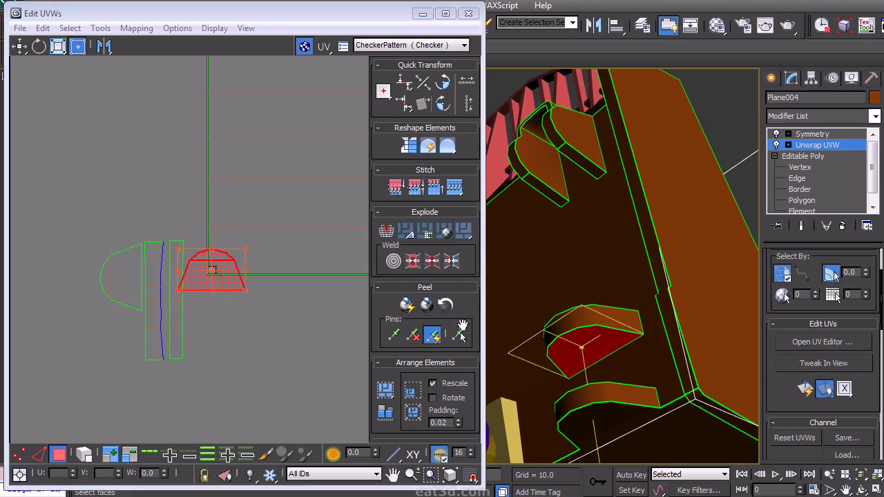
left_click_drag(217, 273, 172, 308)
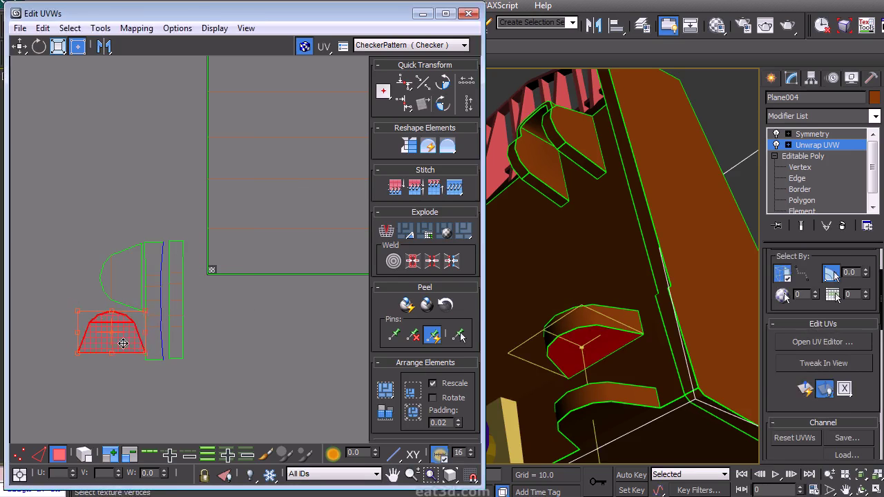
middle_click_drag(607, 393, 652, 414, "alt")
left_click(602, 402)
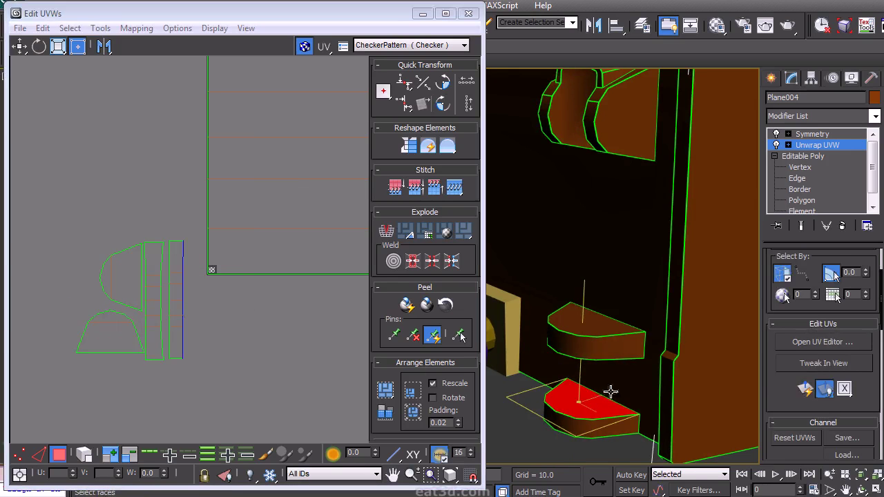
middle_click_drag(184, 288, 274, 312)
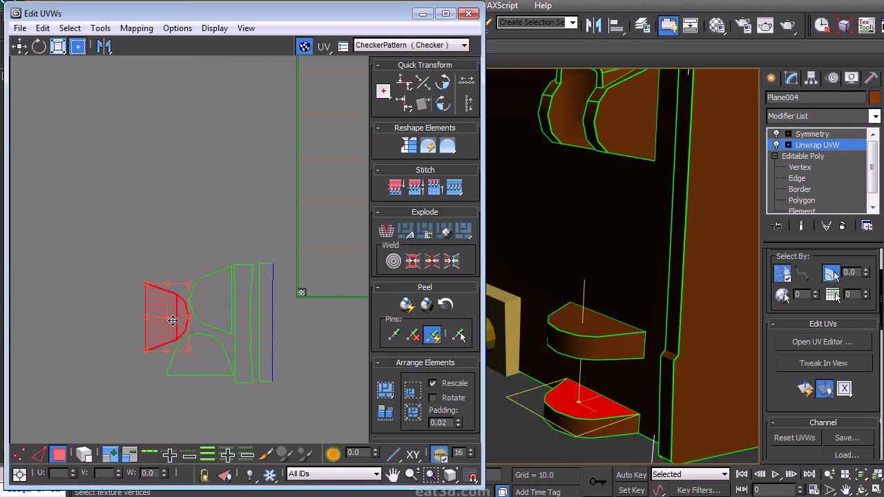
Planar map the hinge bracket's side faces into the lug shell group, and move the back panel shell below the UV space.
middle_click_drag(310, 309, 267, 301)
scroll(263, 298, "down", 3)
middle_click_drag(318, 271, 179, 344)
scroll(179, 344, "down", 2)
middle_click_drag(338, 303, 257, 305)
scroll(257, 305, "up", 1)
scroll(634, 290, "down", 6)
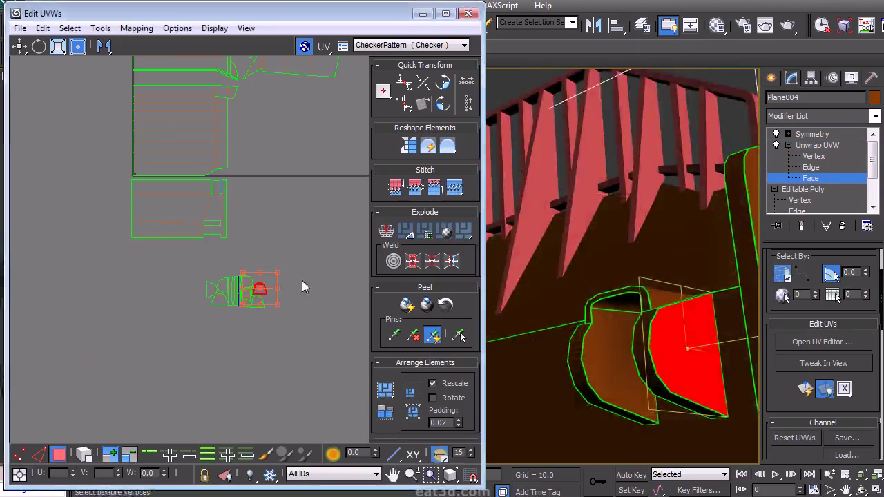
scroll(634, 291, "up", 3)
middle_click_drag(684, 304, 673, 245)
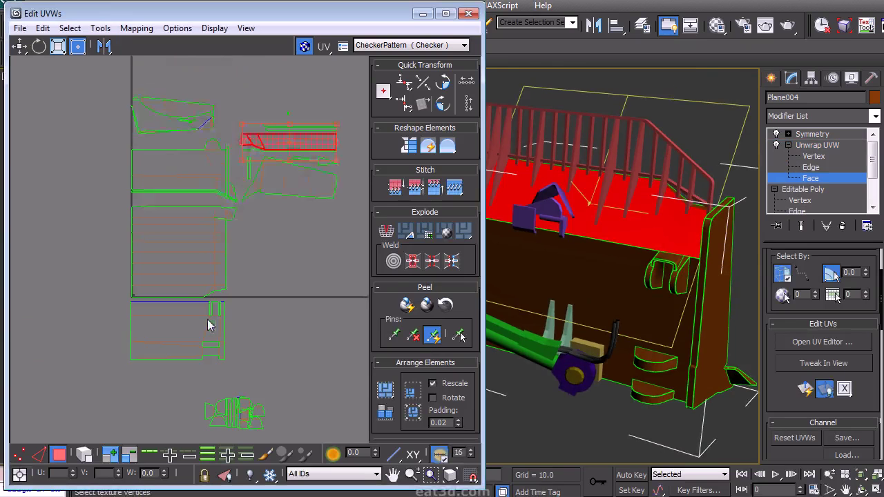
middle_click_drag(252, 152, 231, 197)
scroll(238, 205, "up", 2)
left_click_drag(297, 180, 254, 287)
key("ctrl+z")
Move the blade's sloped upper panel shell below the UV space and rotate it 180 degrees.
middle_click_drag(652, 235, 521, 252, "alt")
middle_click_drag(225, 262, 205, 243)
middle_click_drag(236, 216, 269, 188)
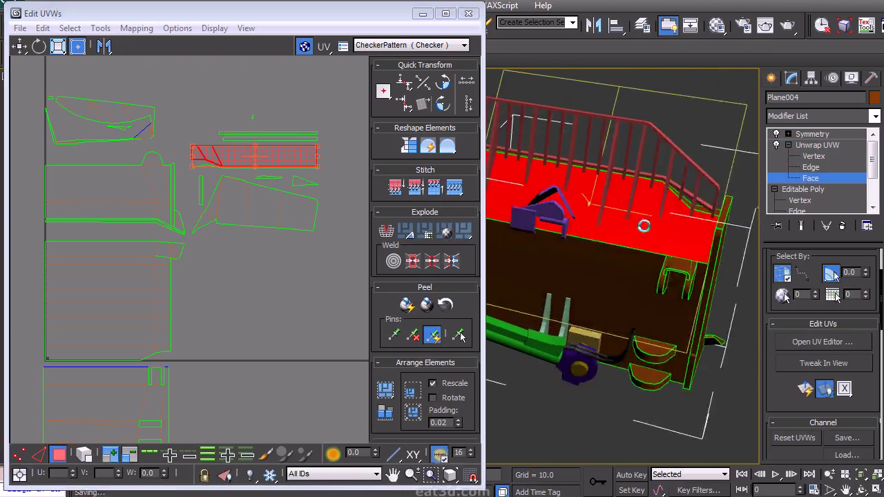
middle_click_drag(263, 239, 292, 167)
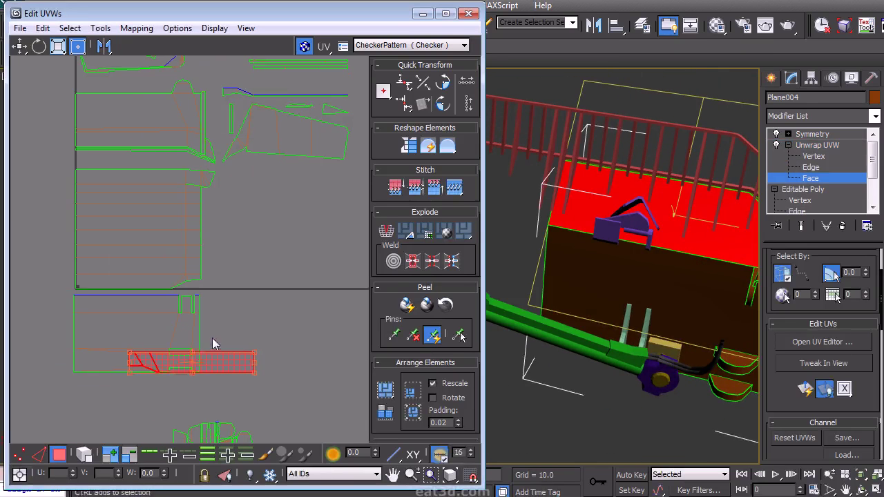
double_click(443, 89)
middle_click_drag(223, 367, 317, 248)
scroll(278, 280, "up", 3)
middle_click_drag(264, 262, 267, 331)
left_click_drag(253, 324, 142, 359)
Turn on element selection and stack the sloped panel shell just above the back panel shell with a small gap.
left_click(84, 455)
left_click_drag(184, 270, 187, 308)
left_click_drag(162, 371, 243, 179)
left_click_drag(223, 251, 221, 259)
left_click_drag(236, 180, 236, 189)
left_click_drag(213, 225, 212, 235)
left_click_drag(225, 196, 225, 204)
Rotate the narrow ledge strip 180 degrees and place it directly above the sloped panel shell.
middle_click_drag(657, 210, 691, 318, "alt")
left_click(690, 318)
scroll(281, 194, "down", 5)
scroll(242, 212, "up", 10)
scroll(216, 261, "down", 2)
scroll(178, 279, "up", 5)
left_click(443, 105)
left_click(442, 105)
middle_click_drag(249, 269, 324, 247)
left_click_drag(290, 246, 269, 257)
scroll(266, 276, "down", 5)
scroll(292, 255, "up", 5)
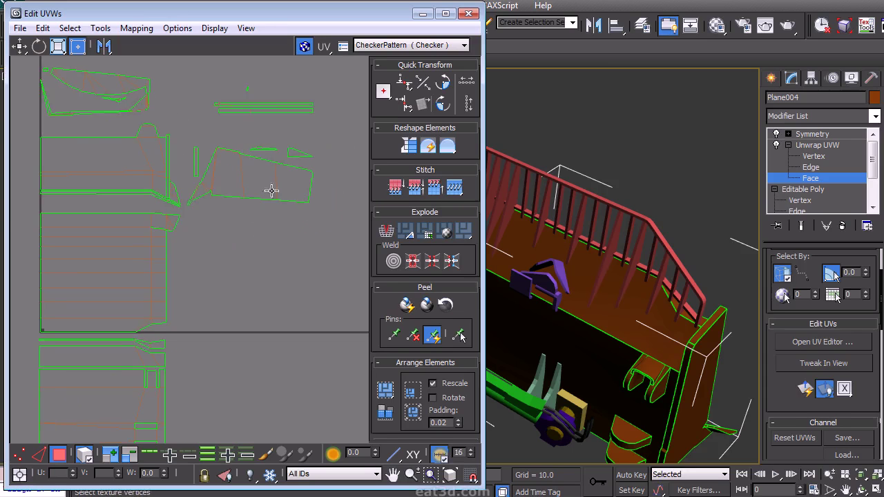
Move the blade's side panel shell beside the large blade shell and rotate it 90 degrees.
left_click(271, 191)
middle_click_drag(235, 272, 260, 263)
left_click_drag(278, 167, 240, 262)
left_click(443, 104)
middle_click_drag(646, 309, 586, 307, "alt")
middle_click_drag(272, 301, 275, 304)
scroll(280, 301, "up", 3)
Straighten the side panel shell by aligning it to its long edge.
right_click(286, 238)
left_click(263, 234)
left_click(171, 259)
left_click(84, 454)
left_click(170, 262)
left_click(423, 104)
left_click(254, 242)
Return to face selection and set the side panel shell close against the large blade shell.
right_click(290, 316)
left_click(282, 259)
right_click(281, 261)
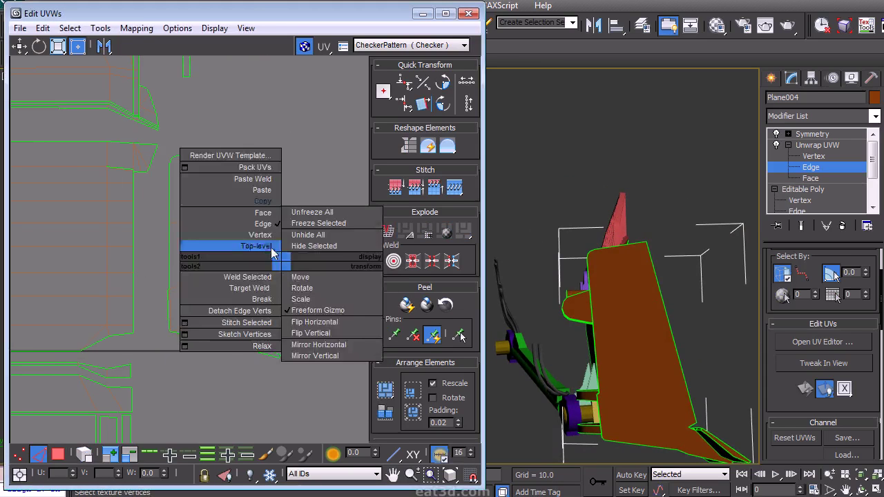
left_click(262, 213)
left_click(227, 255)
middle_click_drag(227, 255, 197, 276)
scroll(251, 206, "down", 2)
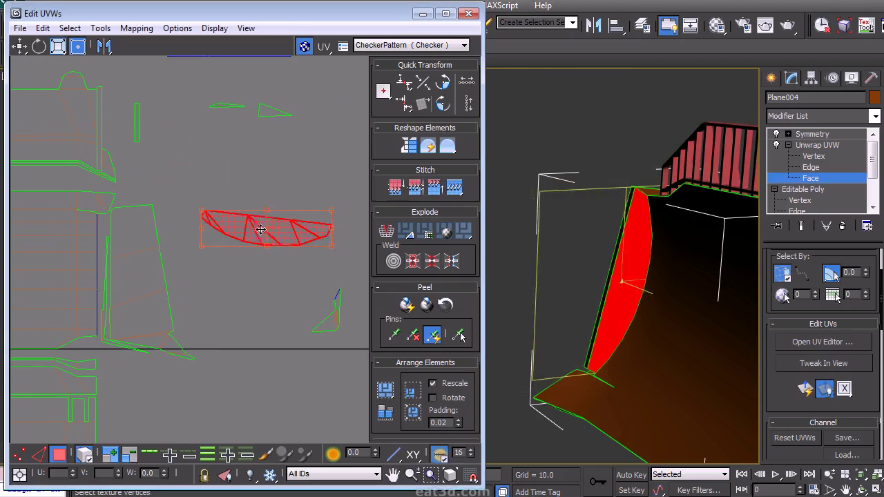
Rotate the curved end plate's shell upright and fit its straight side against the side panel shell's slanted edge.
left_click(267, 187)
right_click(266, 187)
left_click(259, 171)
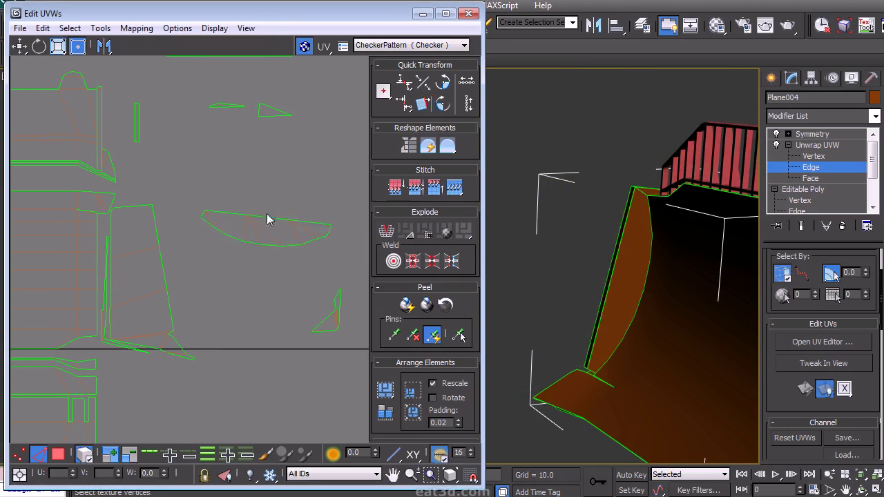
left_click(442, 107)
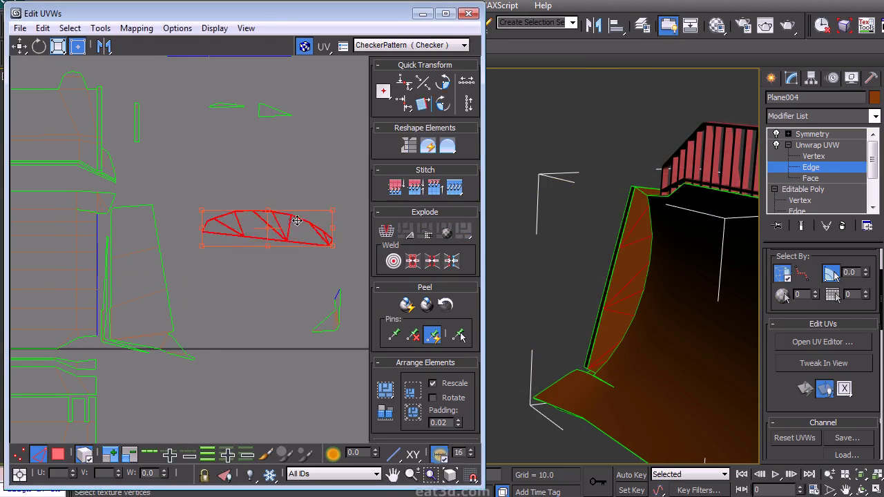
left_click(444, 103)
left_click_drag(221, 221, 181, 235)
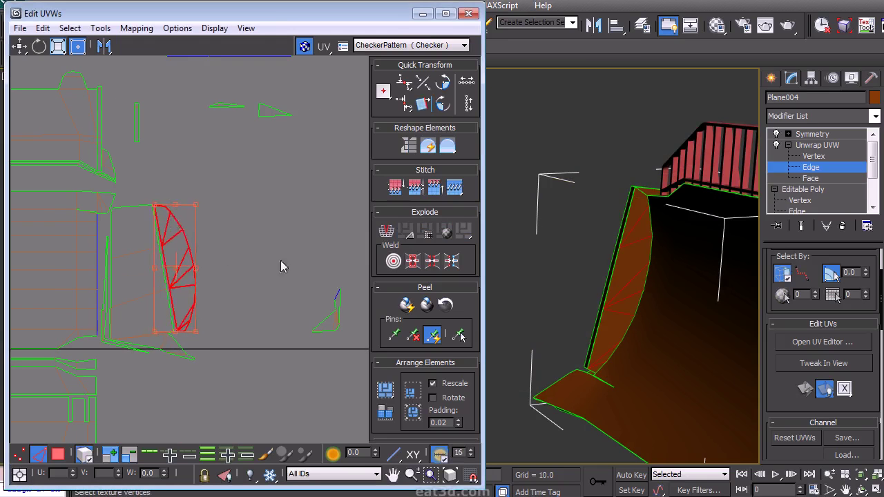
Move the group of lug and bracket shells into the space beside the panels stacked below the UV space.
left_click_drag(383, 350, 383, 350)
middle_click_drag(304, 376, 328, 317)
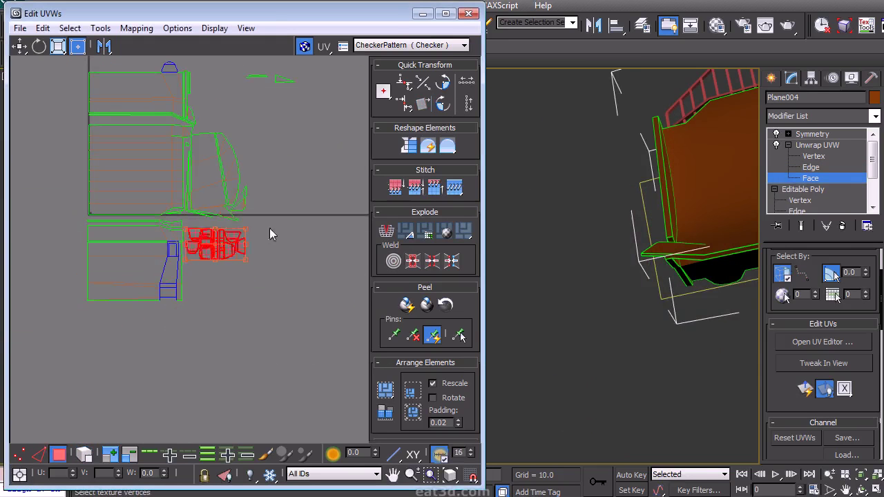
scroll(269, 232, "up", 3)
mouse_move(255, 275)
left_mouse_down()
mouse_move(251, 265)
mouse_move(262, 270)
left_mouse_up()
left_click(308, 221)
scroll(307, 221, "down", 4)
middle_click_drag(307, 220, 295, 230)
scroll(284, 190, "up", 2)
scroll(283, 189, "up", 2)
Rotate the small triangular corner face's shell upright and move it beside the narrow strips next to the upper panel.
middle_click_drag(621, 176, 511, 178, "alt")
middle_click_drag(207, 277, 314, 162)
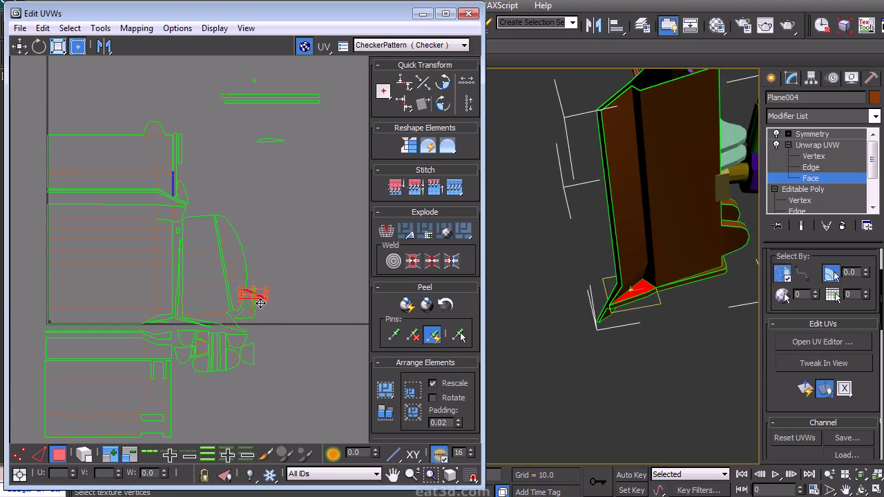
scroll(198, 184, "up", 3)
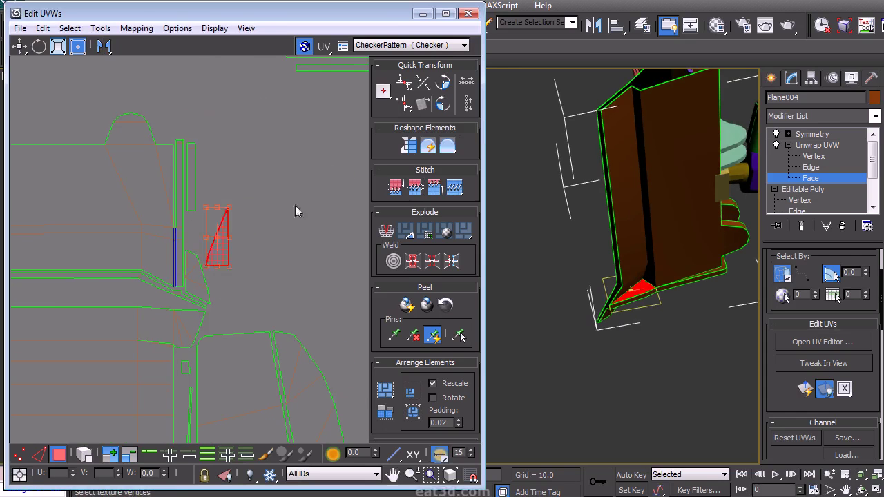
scroll(222, 228, "down", 5)
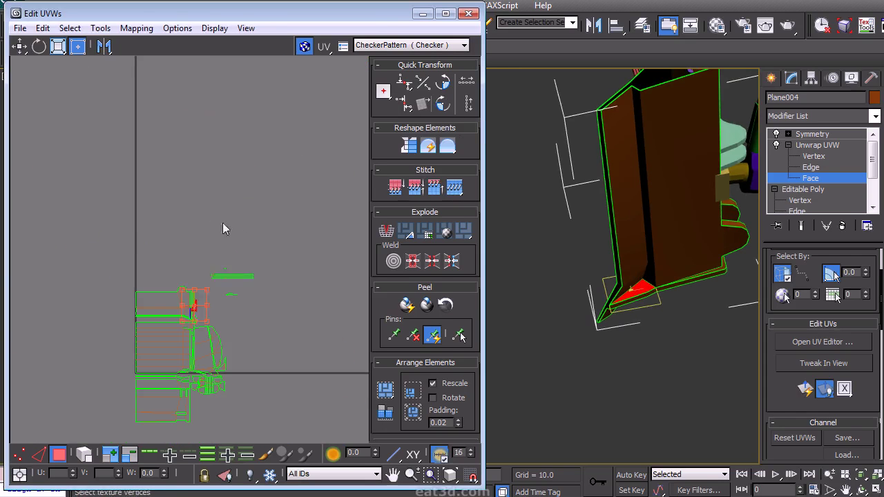
Select the connected thin edge faces at the blade's lower corner and unfold map them with Walk to closest face.
middle_click_drag(631, 231, 608, 262, "alt")
middle_click_drag(497, 266, 602, 292, "alt")
scroll(717, 290, "up", 3)
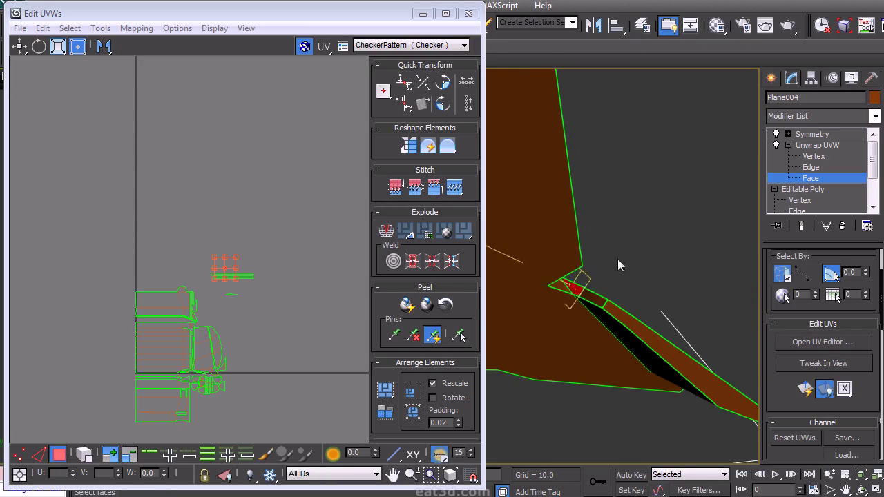
scroll(273, 300, "up", 3)
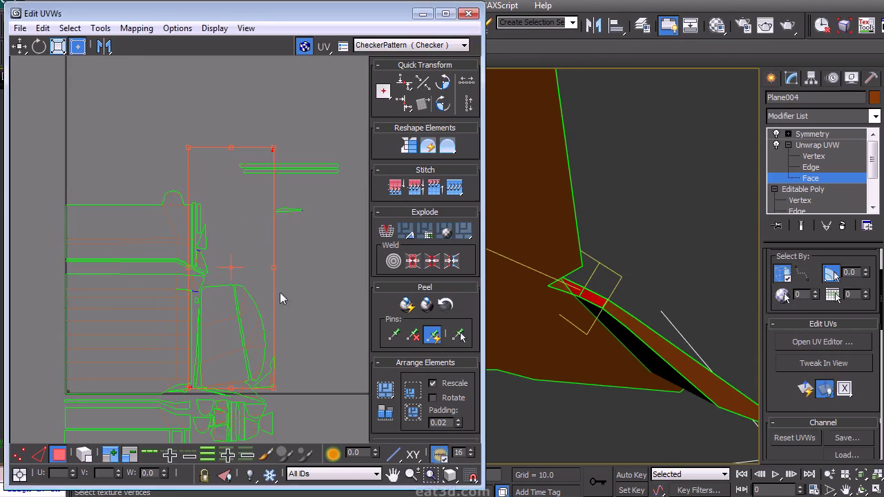
left_click(133, 28)
left_click(106, 78)
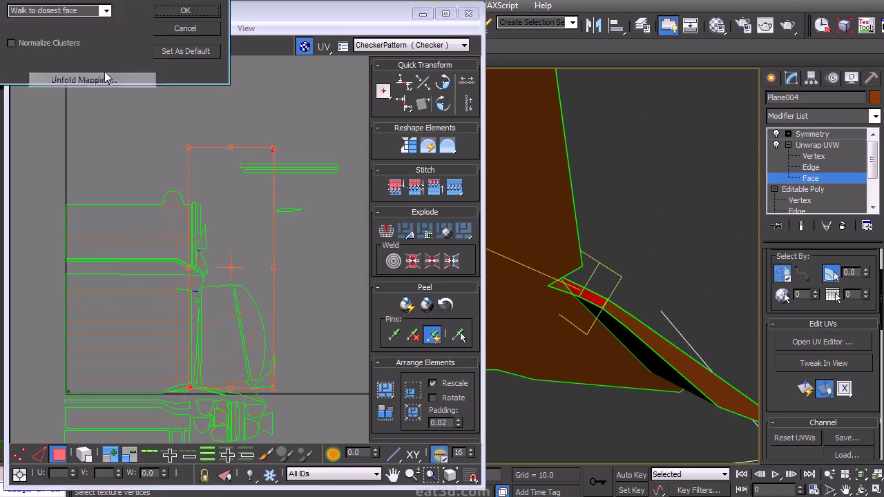
left_click(190, 12)
Rotate the long thin edge strip shells upright and line them up beside the narrow shells next to the upper panel.
middle_click_drag(165, 249, 197, 166)
scroll(100, 310, "up", 3)
left_click_drag(92, 300, 308, 303)
scroll(292, 317, "up", 5)
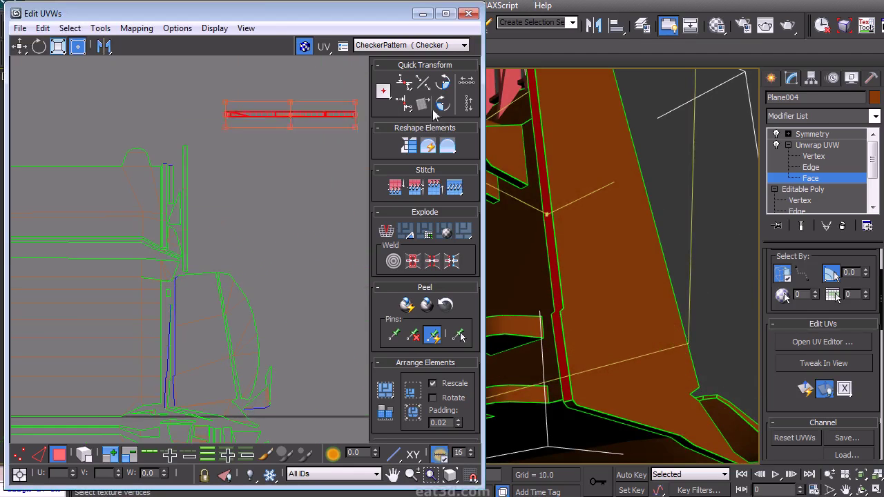
left_click(230, 217)
scroll(231, 216, "down", 6)
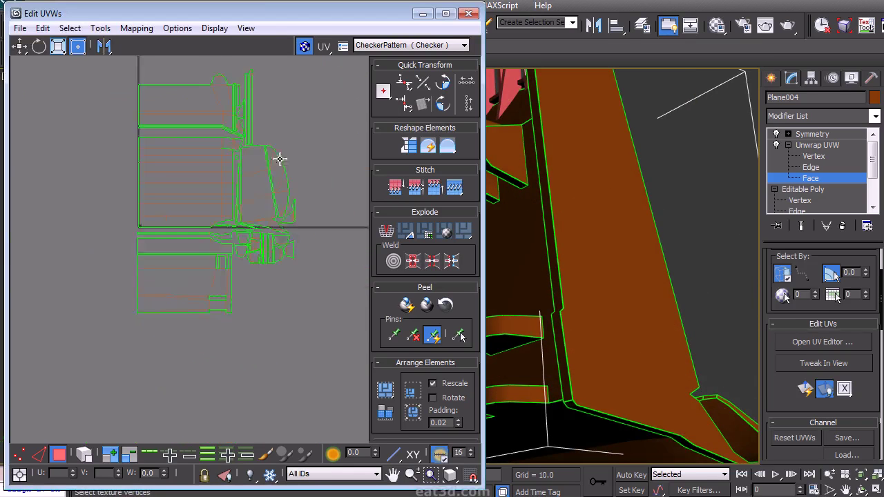
Close the UV editor and collapse the blade's modifier stack down to Unwrap UVW.
left_click(470, 14)
left_click(817, 145)
right_click(817, 145)
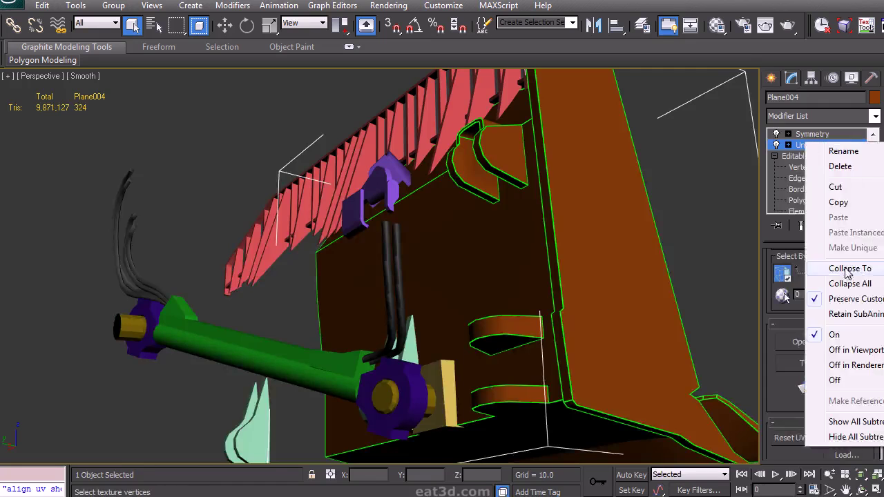
left_click(852, 267)
Add a new Unwrap UVW modifier above the blade's Symmetry modifier and open its UV editor.
scroll(437, 237, "down", 3)
middle_click_drag(505, 198, 549, 222, "alt")
left_click(809, 118)
key("u")
key("Return")
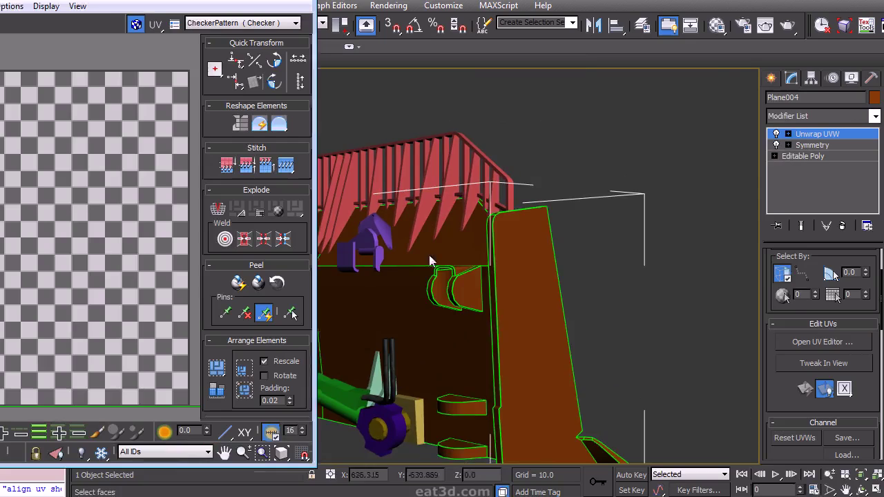
Switch to face selection and select both overlapping halves of the large front blade panel's shell.
middle_click_drag(445, 276, 487, 314)
right_click(490, 316)
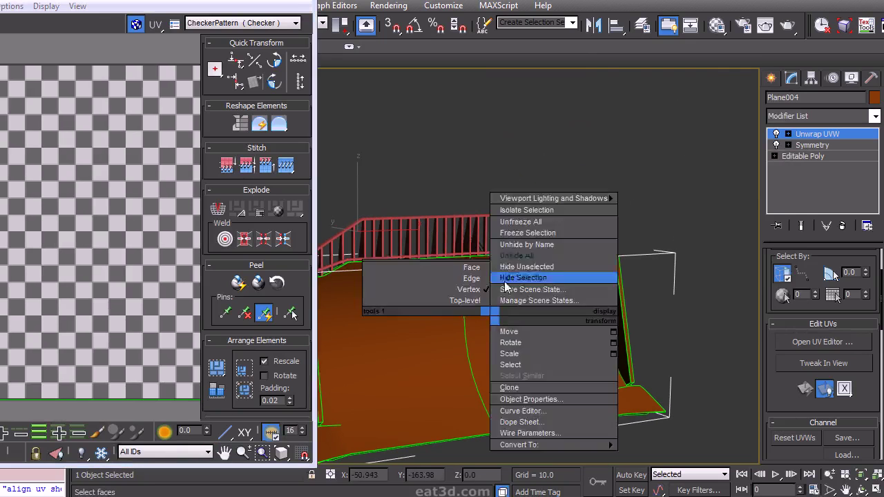
left_click(507, 280)
scroll(794, 262, "up", 2)
middle_click_drag(42, 217, 42, 249)
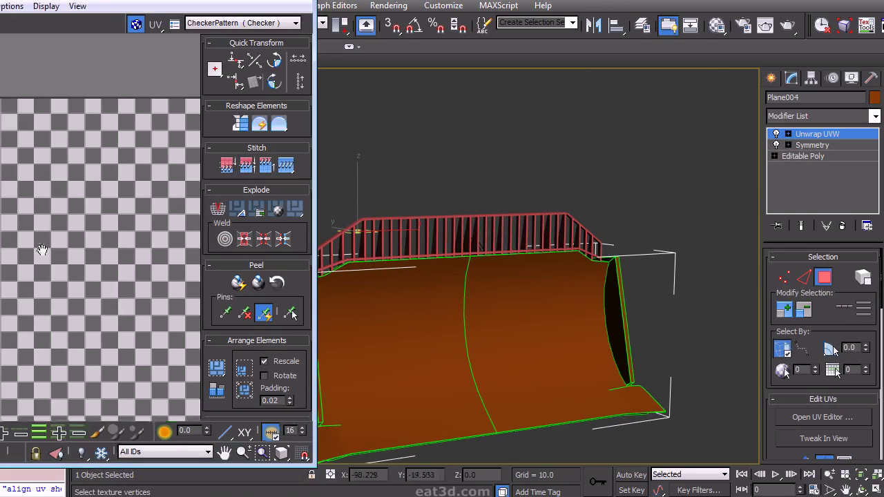
scroll(42, 250, "down", 8)
scroll(101, 290, "up", 1)
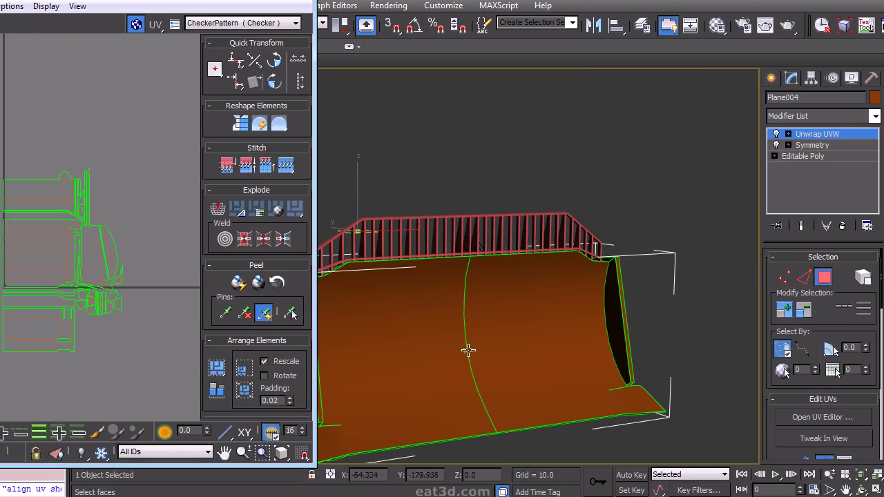
left_click(41, 277)
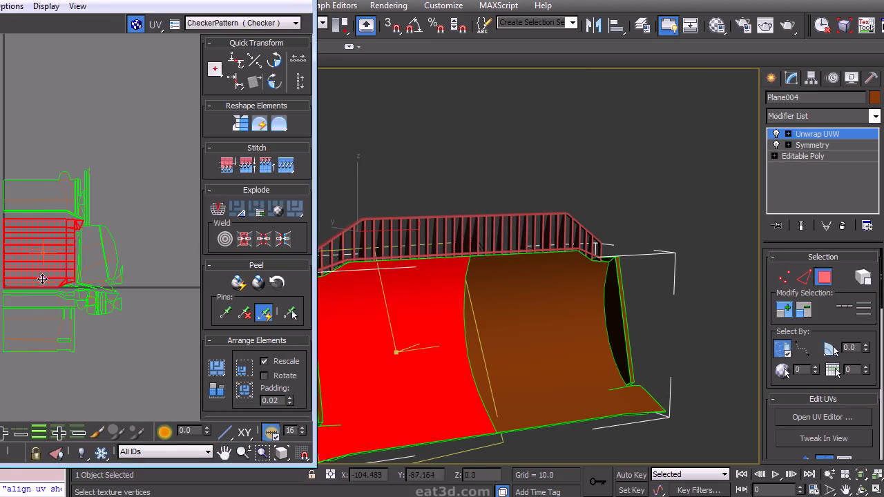
scroll(40, 278, "up", 8)
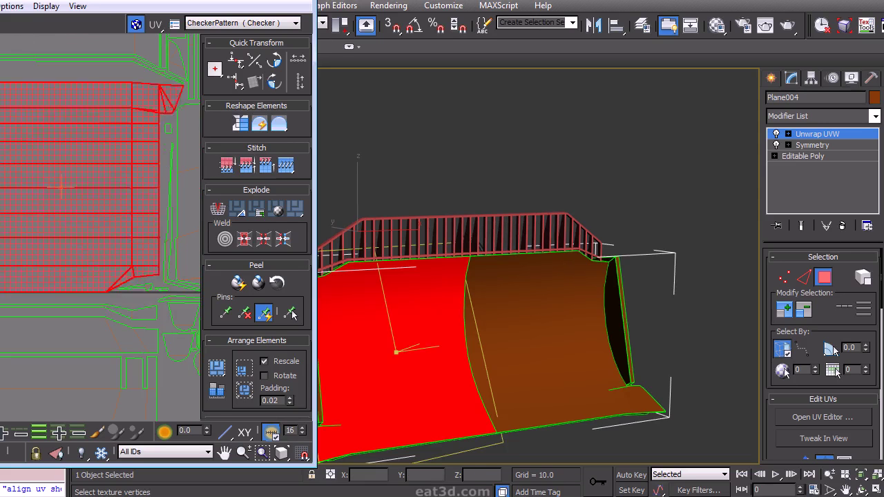
left_click_drag(1, 255, 128, 301)
left_click_drag(131, 259, 129, 258)
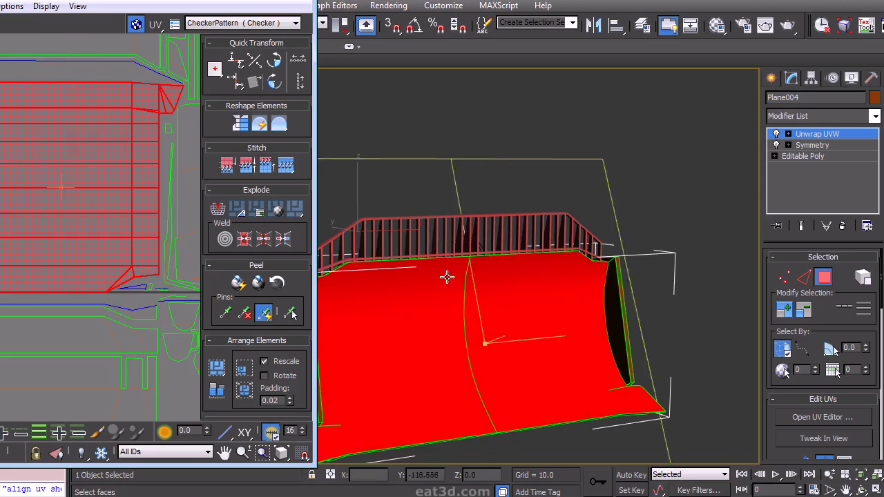
Remove one symmetric half of the blade's faces from the selection in the viewport.
middle_click_drag(446, 276, 522, 237)
middle_click_drag(511, 328, 482, 332, "alt")
left_click_drag(348, 439, 560, 204, "alt")
middle_click_drag(574, 234, 533, 243, "alt")
left_click_drag(373, 434, 535, 338, "alt")
Mirror the selected half of the large panel's shell horizontally and move it straight sideways next to its counterpart.
middle_click_drag(99, 175, 109, 237)
key("ctrl+alt+shift+n")
left_click_drag(117, 0, 285, 18)
middle_click_drag(303, 252, 296, 216)
left_click_drag(306, 232, 34, 261, "shift")
Switch to edge selection and stitch the large panel's two halves together along their shared centre edge.
left_click(103, 266)
right_click(101, 257)
left_click(101, 220)
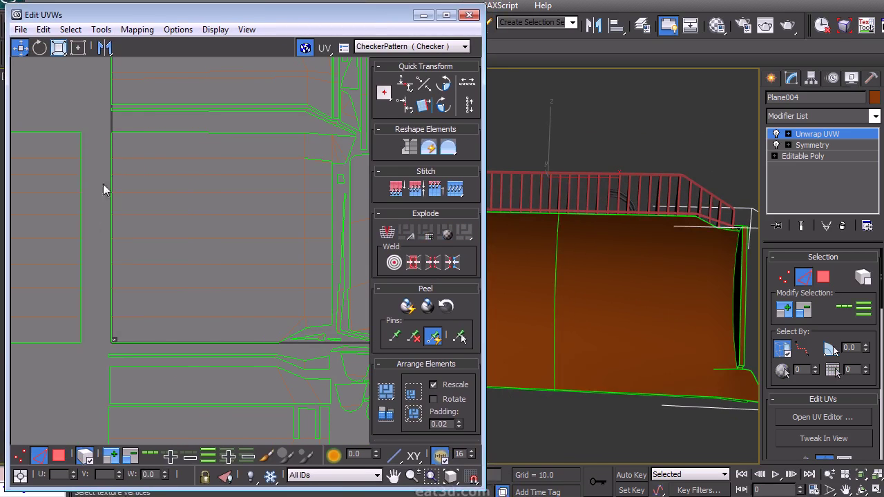
left_click_drag(125, 352, 125, 145)
middle_click_drag(626, 267, 611, 311, "alt")
Select one half of the blade's upper rear strip panel, mirror its shell horizontally and move it clear of the stacked shells.
key("3")
middle_click_drag(305, 375, 304, 291)
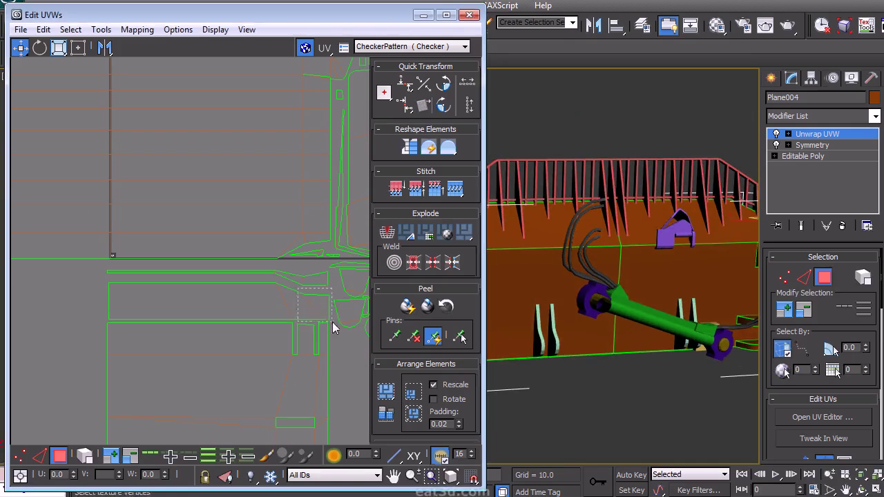
left_click_drag(298, 290, 329, 322)
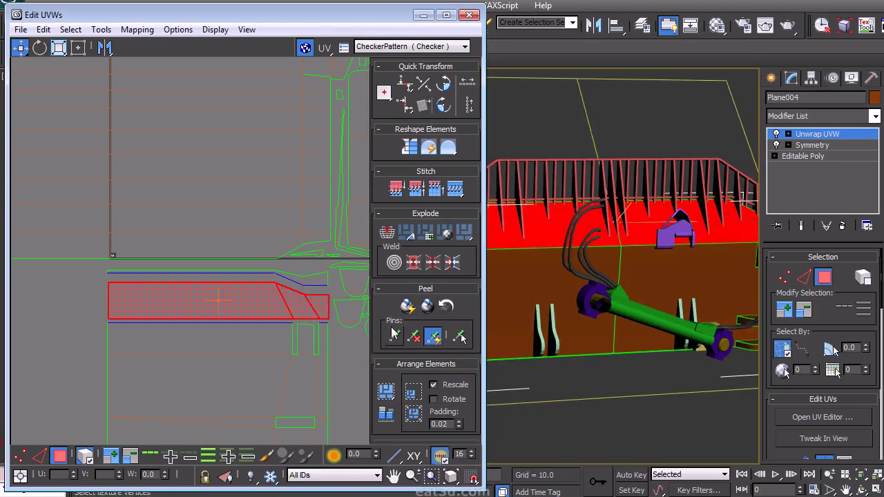
left_click(610, 216)
middle_click_drag(610, 216, 545, 241, "alt")
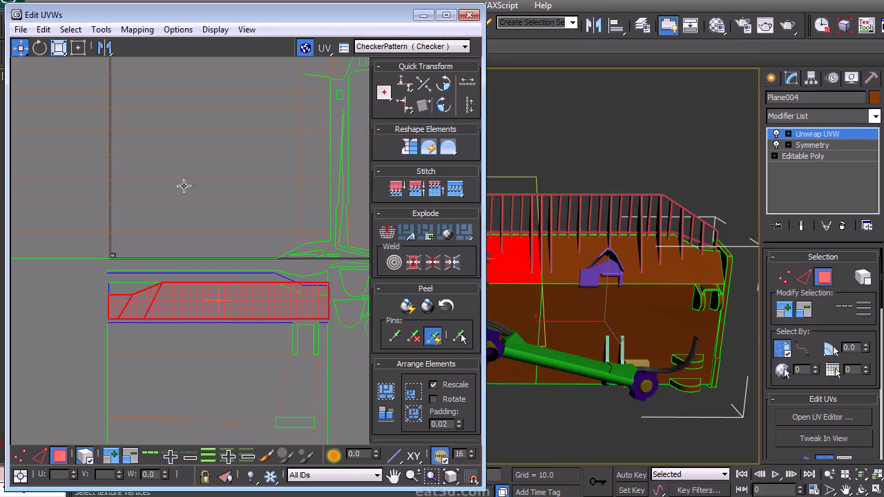
left_click_drag(211, 306, 39, 439)
middle_click_drag(150, 330, 302, 273)
Return to edge selection and stitch the upper rear strip panel's two halves along the centre edge.
right_click(190, 276)
left_click(185, 239)
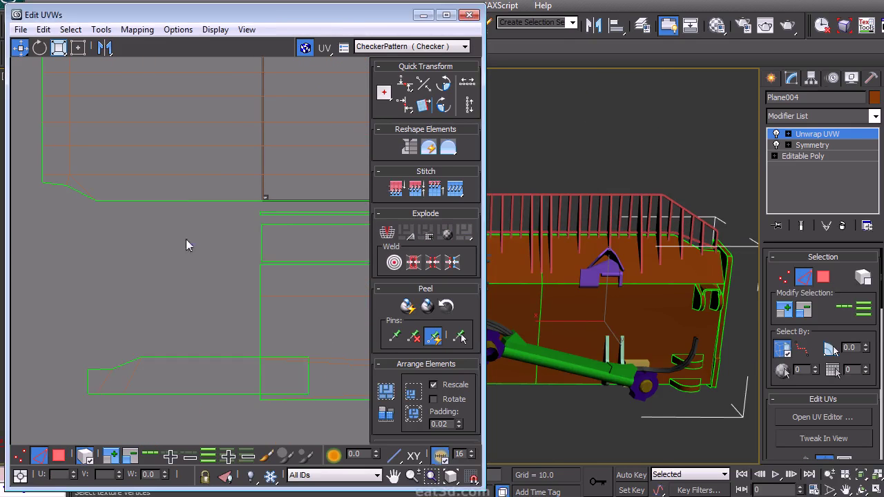
left_click(247, 218)
scroll(278, 325, "down", 5)
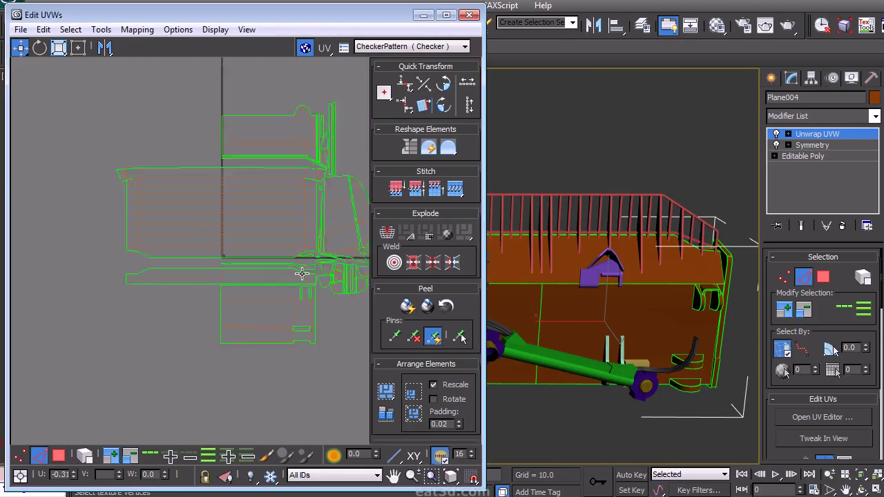
middle_click_drag(570, 276, 551, 322, "alt")
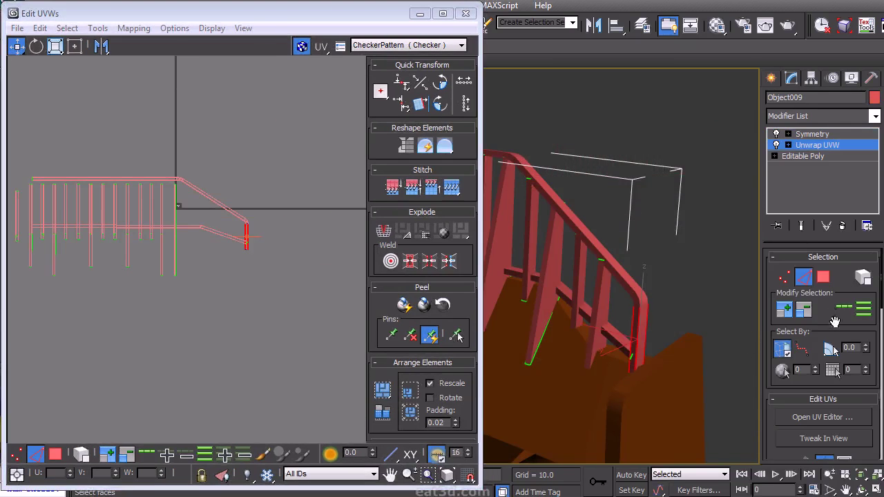
Unfold the end section of the guard rail into a strip from its selected edges.
scroll(818, 447, "down", 5)
scroll(807, 442, "down", 2)
left_click_drag(852, 380, 845, 469)
left_click(844, 400)
Select the guard's long top rail edges, collapse the Channel settings, and unfold the rail into a strip from the edge loop.
middle_click_drag(607, 262, 585, 229, "alt")
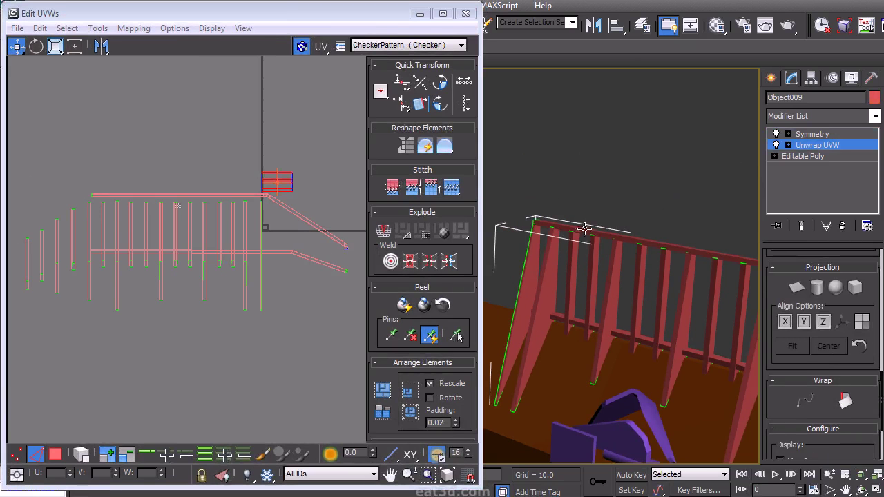
scroll(863, 293, "up", 6)
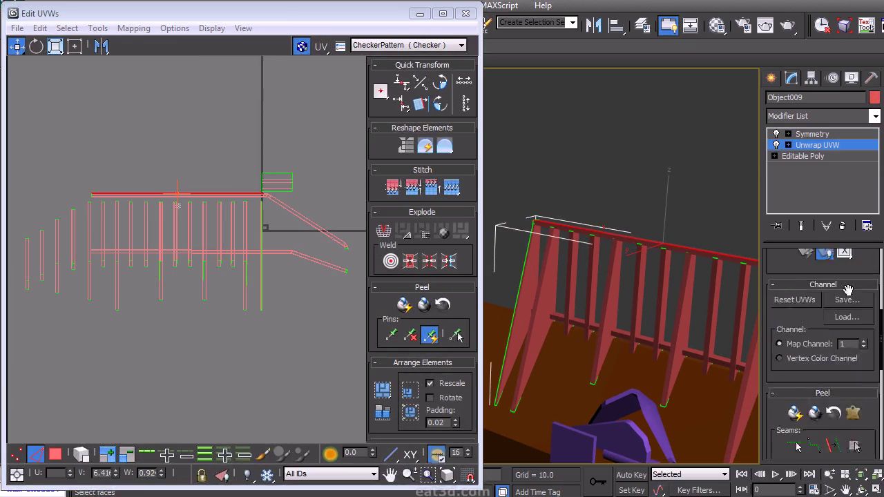
left_click(845, 308)
scroll(861, 304, "up", 5)
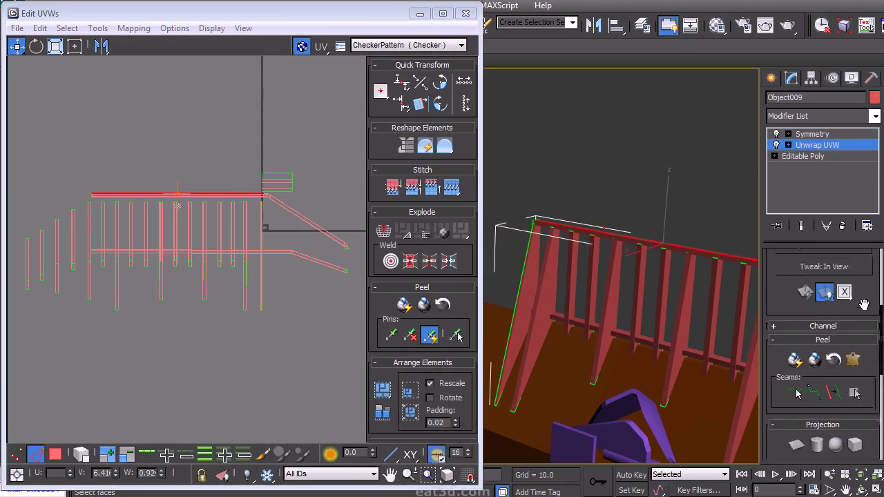
left_click(862, 308)
scroll(856, 318, "down", 5)
scroll(849, 351, "down", 5)
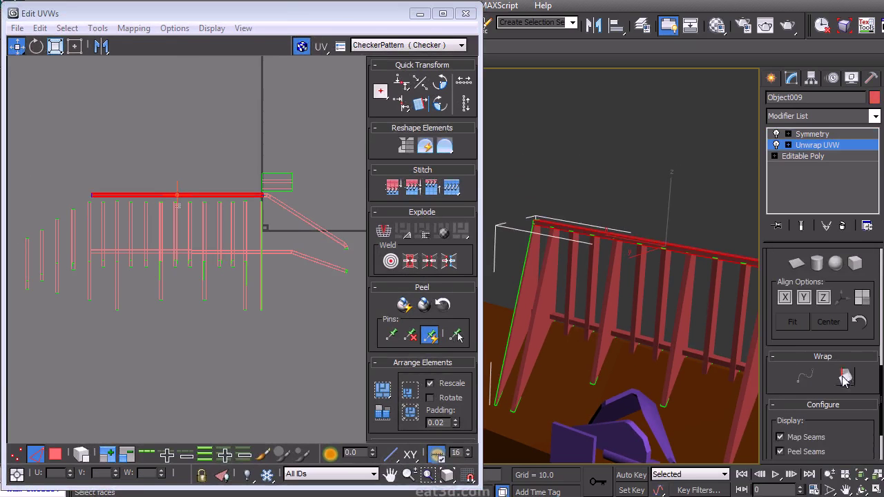
left_click(846, 378)
middle_click_drag(285, 166, 251, 274)
middle_click_drag(287, 223, 280, 259)
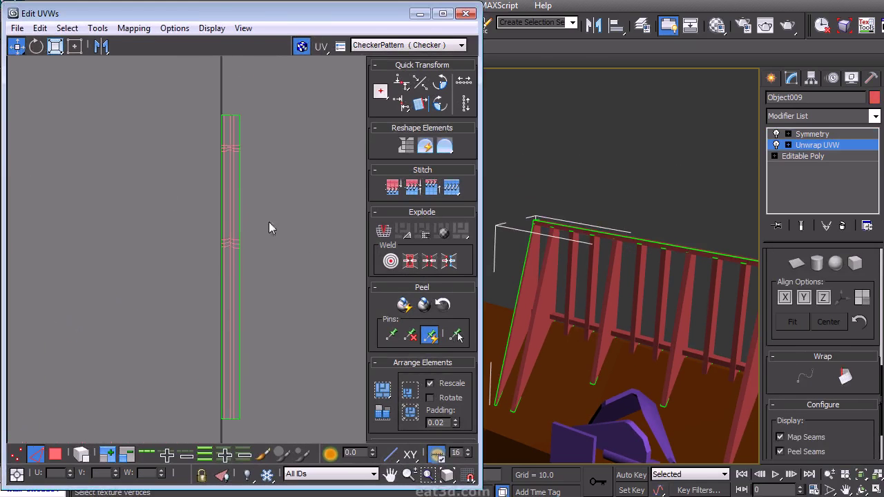
Switch to face selection, select the unfolded top rail strip and relax its shell.
right_click(268, 220)
left_click(249, 175)
left_click_drag(236, 295, 211, 94)
left_click_drag(217, 13, 262, 14)
left_click_drag(104, 14, 60, 17)
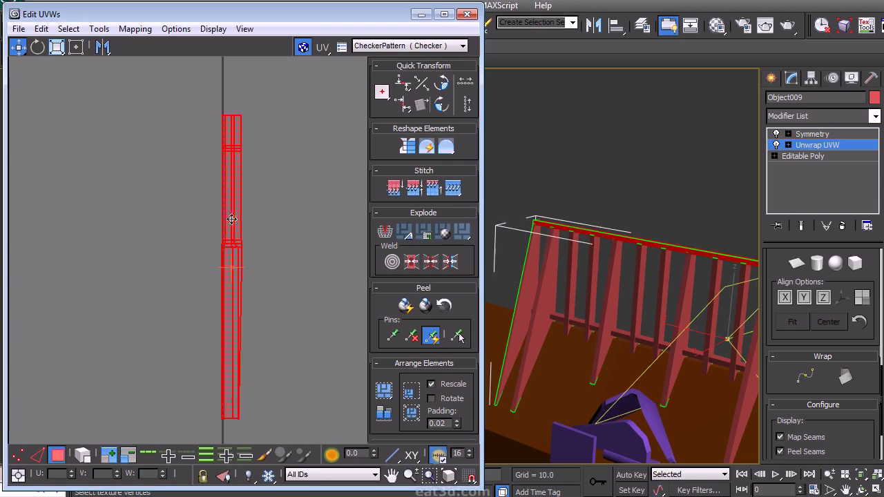
left_click(261, 207)
scroll(238, 222, "up", 5)
left_click(222, 228)
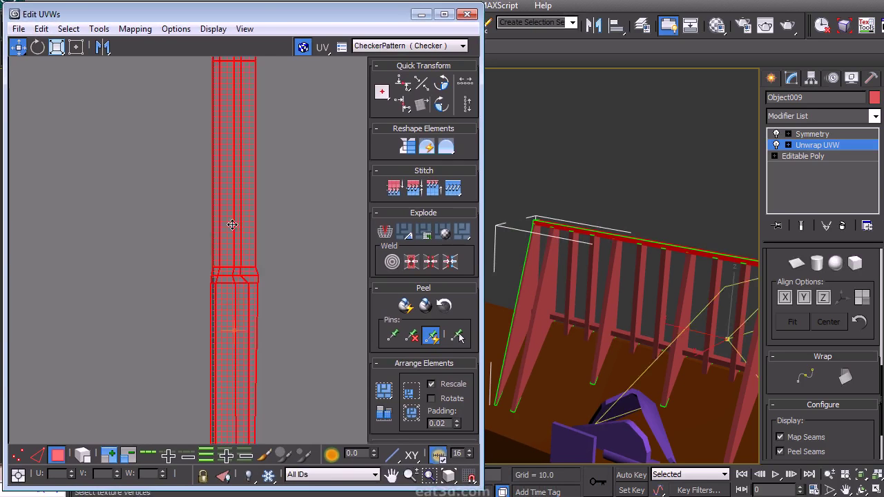
Switch to vertex selection and align the vertex rows straight across the rail strip's bend.
left_click(288, 246)
key("1")
scroll(271, 276, "up", 3)
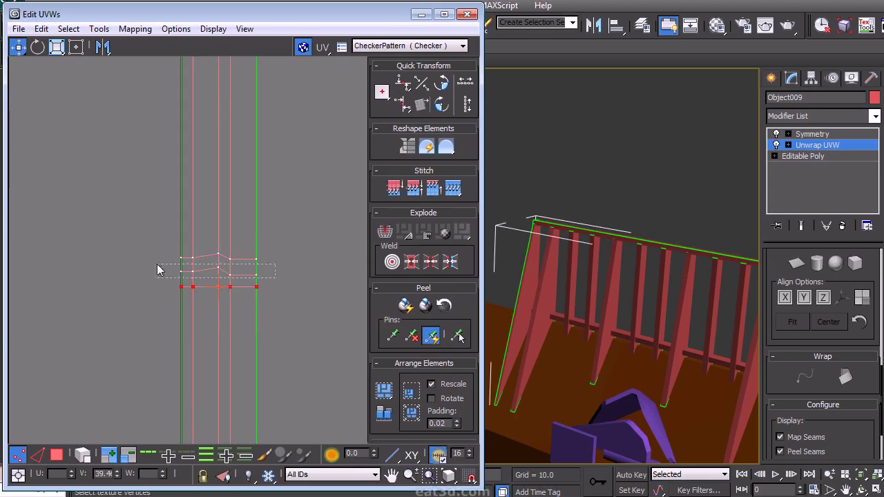
middle_click_drag(239, 169, 204, 372)
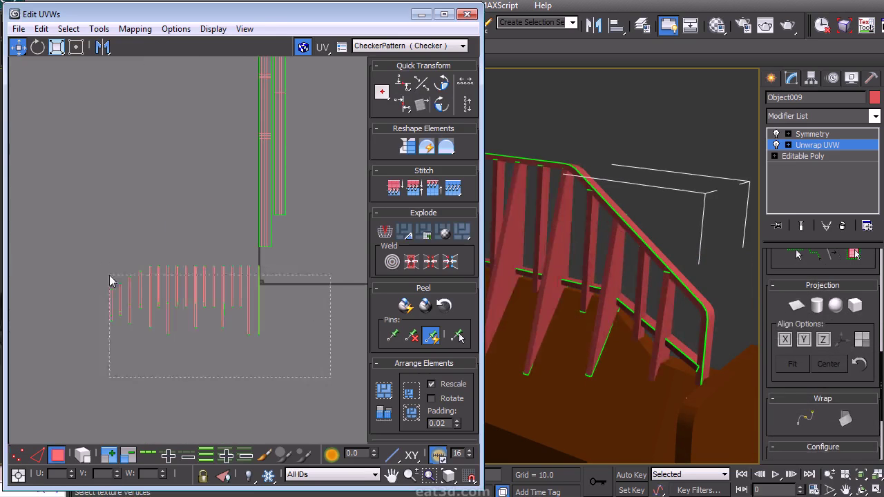
Flatten map all the guard's upright post faces with a face angle threshold of 45 and spacing of 0.02.
left_click(135, 29)
left_click(100, 51)
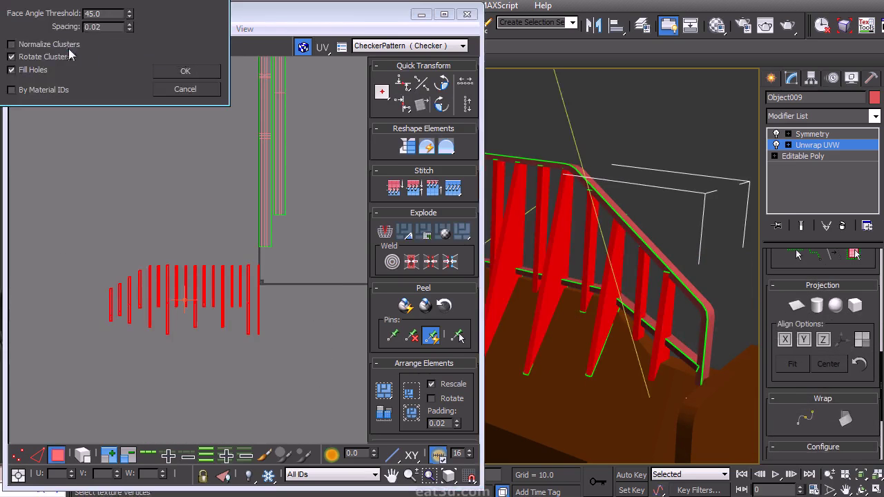
left_click(185, 72)
Unfold map the post faces with Walk to closest face and move the resulting shells clear of the rail strips.
left_click(134, 28)
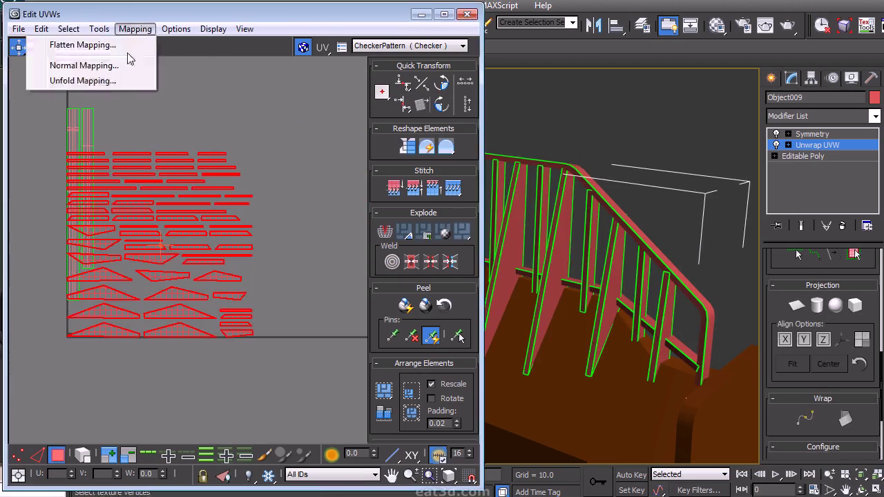
left_click(77, 79)
left_click(185, 11)
middle_click_drag(69, 335, 100, 323)
left_click_drag(101, 323, 164, 295)
left_click(164, 333)
Turn on element selection and pull several of the overlapping post shells away from the pile.
middle_click_drag(193, 310, 201, 312)
scroll(201, 312, "up", 5)
left_click(134, 268)
left_click(132, 266)
left_click_drag(144, 294, 173, 363)
left_click_drag(142, 253, 173, 329)
left_click_drag(161, 223, 149, 289)
left_click(175, 214)
middle_click_drag(230, 251, 184, 296)
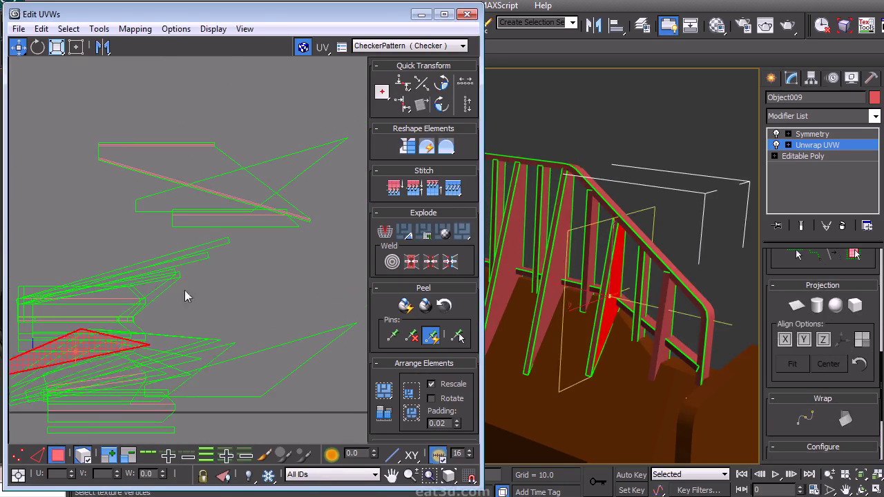
Select all the faces of the guard's post nearest the sloping end and flatten map them.
left_click(670, 317)
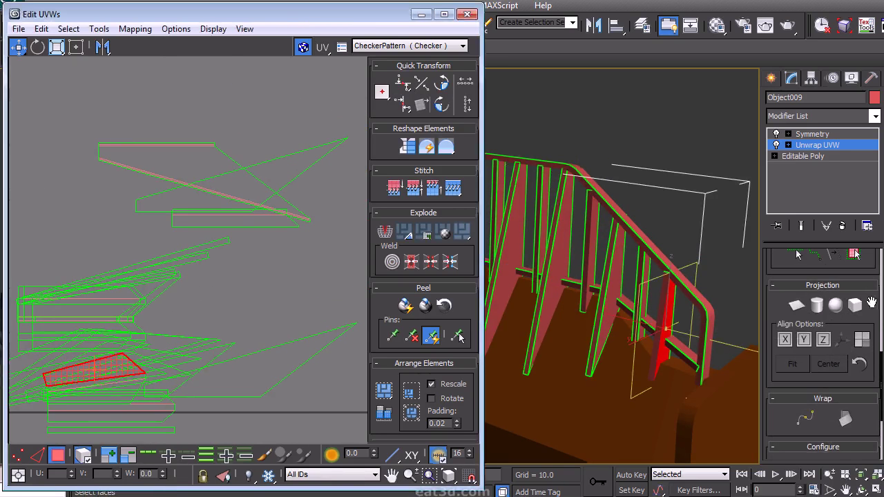
scroll(839, 291, "up", 5)
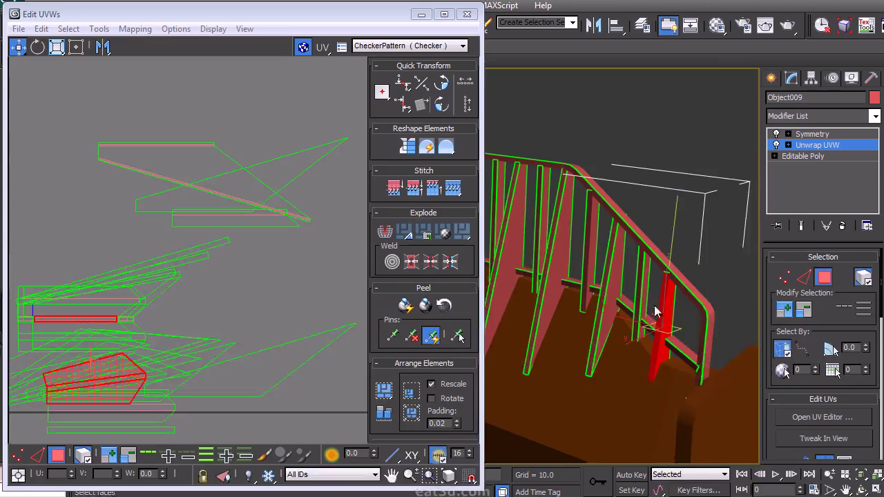
middle_click_drag(654, 307, 693, 332)
middle_click_drag(145, 350, 203, 297)
scroll(183, 196, "down", 3)
left_click(138, 30)
left_click(105, 86)
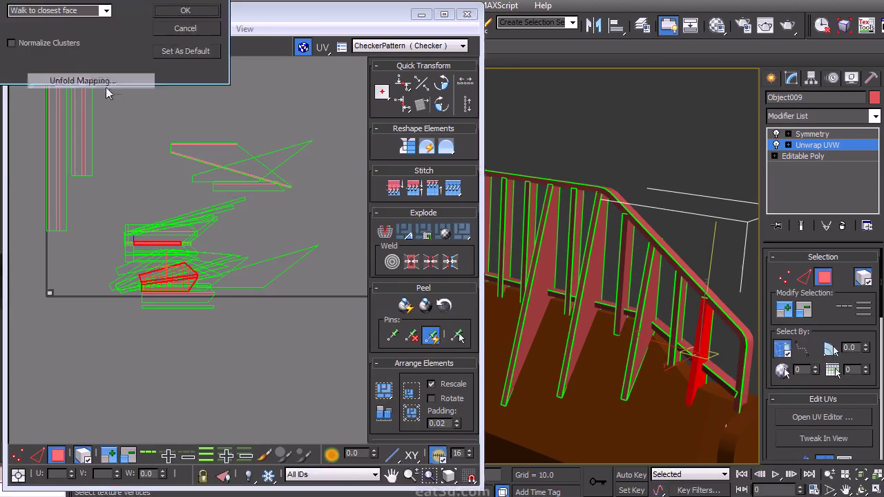
left_click(185, 32)
left_click(135, 29)
left_click(114, 44)
left_click(188, 71)
Spread the end post's flattened shells apart, nudging the lower tapered shell and moving the short thin strip below the rest.
middle_click_drag(50, 299, 152, 283)
scroll(152, 282, "up", 4)
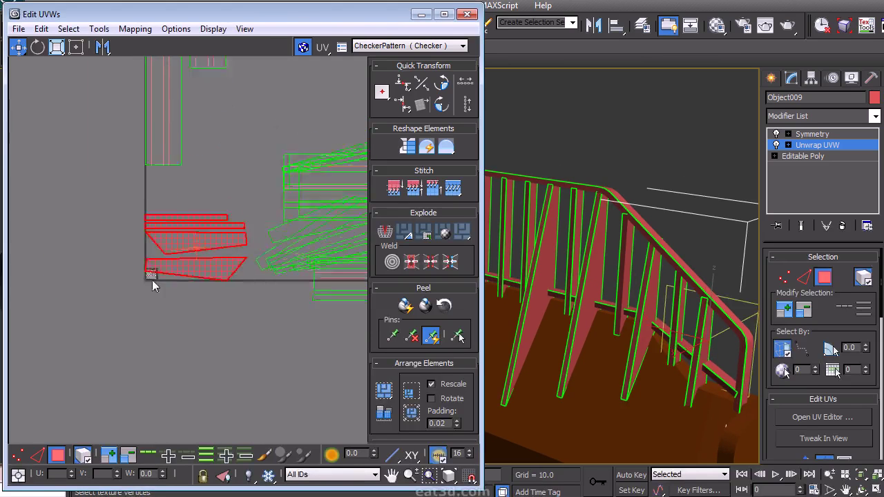
left_click_drag(240, 213, 208, 244)
left_click(116, 349)
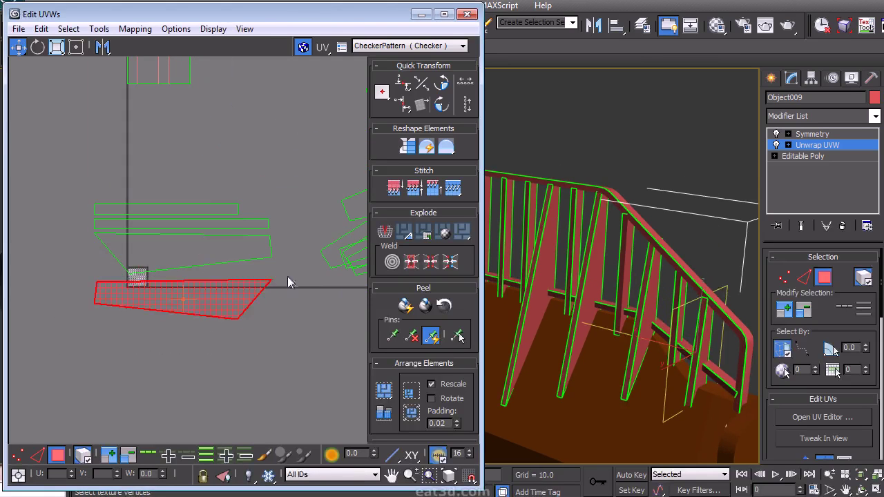
double_click(444, 109)
left_click_drag(225, 297, 225, 293)
left_click(95, 332)
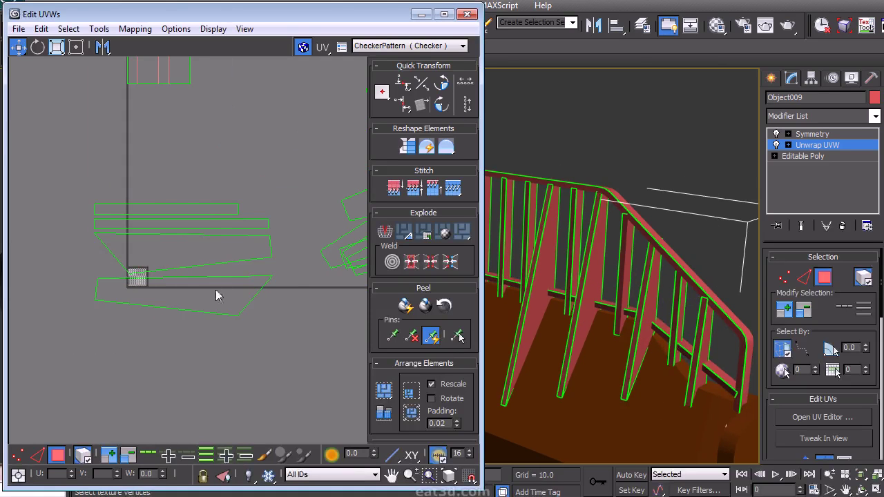
left_click_drag(237, 208, 223, 397)
Rotate the lower tapered shell 180 degrees, place it above the long strip, and move the short strip under the other tapered shell.
left_click(100, 258)
left_click_drag(285, 347, 84, 276)
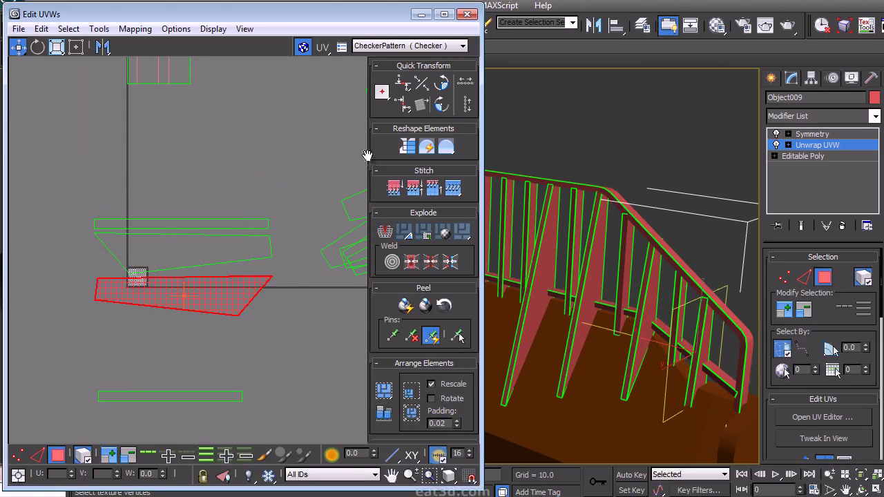
double_click(441, 105)
left_click_drag(211, 295, 209, 197)
left_click(117, 396)
left_click_drag(188, 396, 215, 285)
left_click(209, 295)
Rotate the tall gusset post's shells 90 degrees upright and pack them closely beside the other post shells.
scroll(208, 292, "down", 5)
middle_click_drag(208, 291, 207, 305)
left_click(441, 104)
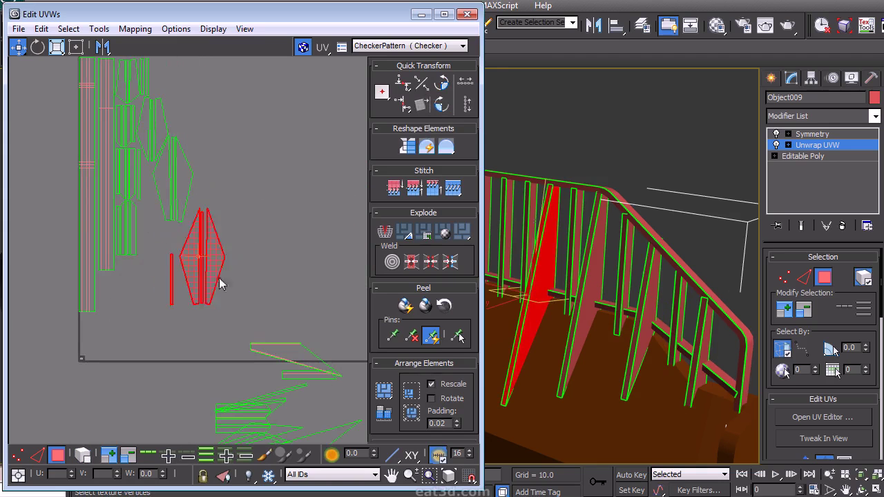
left_click_drag(209, 265, 152, 235)
scroll(168, 249, "up", 3)
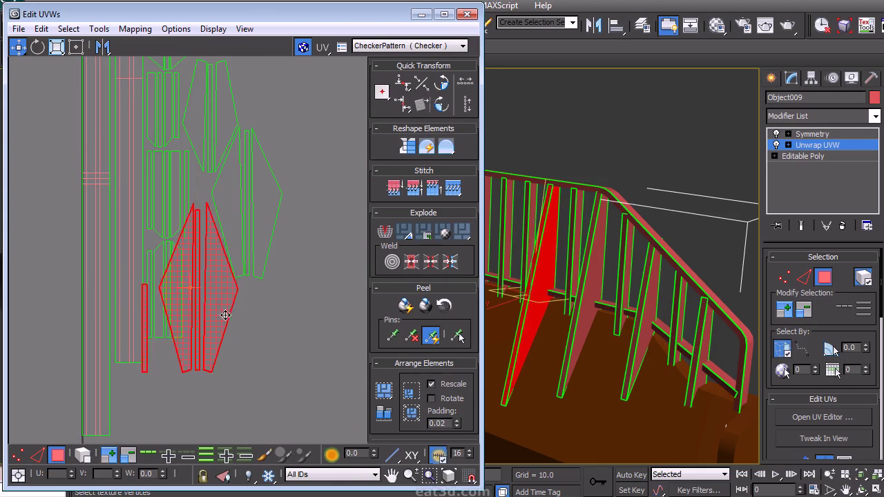
left_click(145, 363)
left_click_drag(169, 372, 237, 441)
left_click_drag(263, 298, 260, 296)
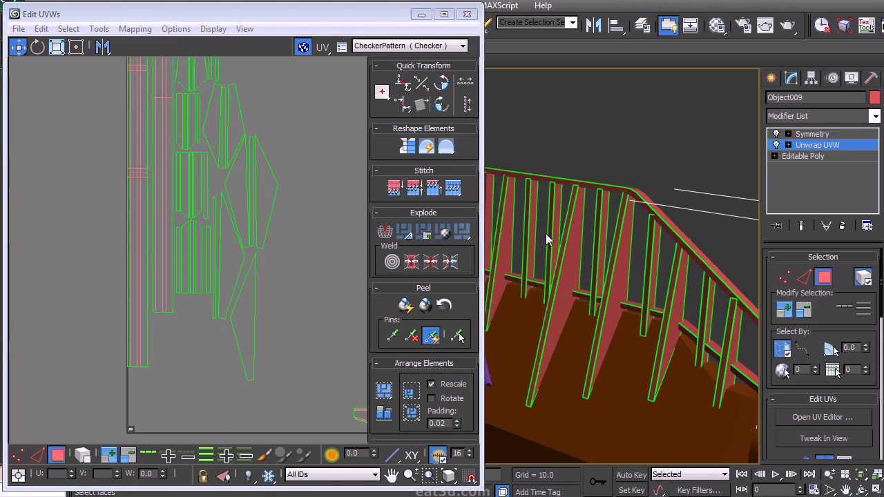
Unfold map three of the narrow posts along the guard's straight section one after another, using Walk to closest face.
middle_click_drag(551, 234, 642, 264, "alt")
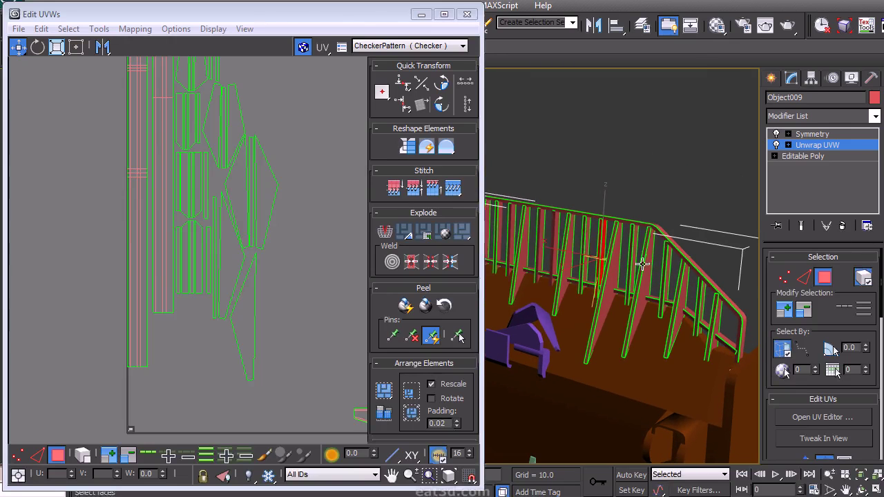
middle_click_drag(280, 373, 186, 242)
left_click(135, 29)
left_click(134, 42)
left_click(185, 13)
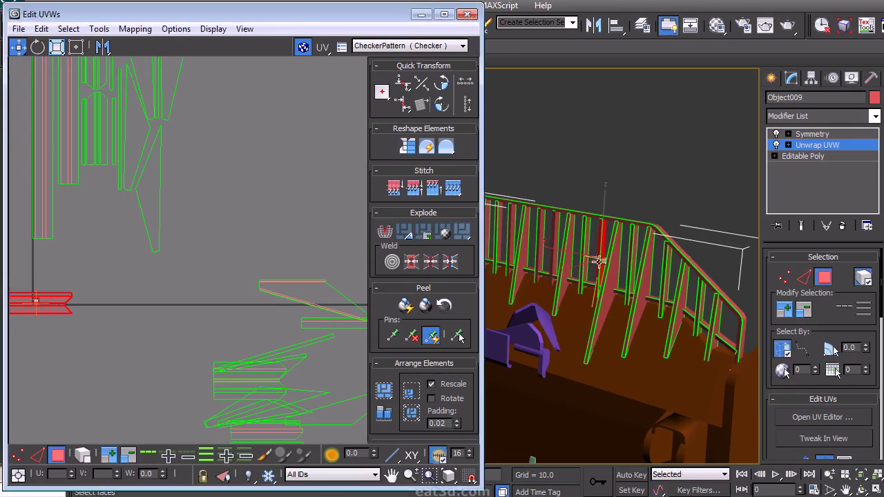
left_click(134, 29)
left_click(134, 43)
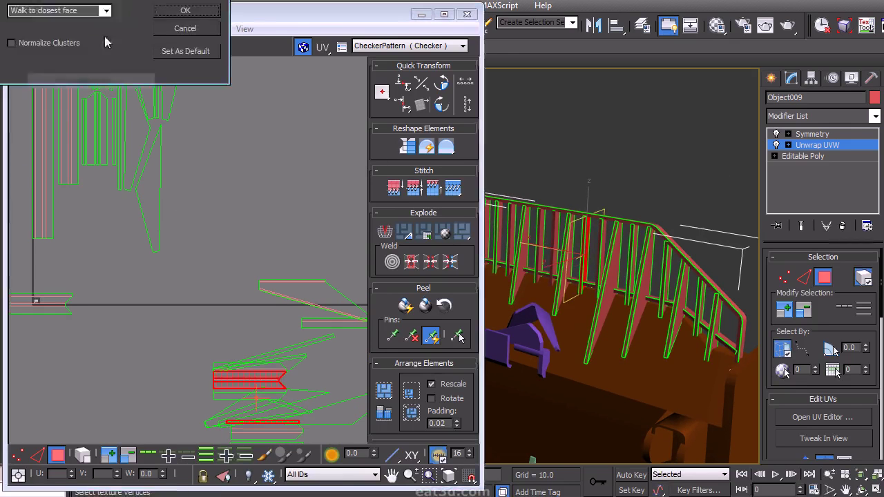
left_click(179, 10)
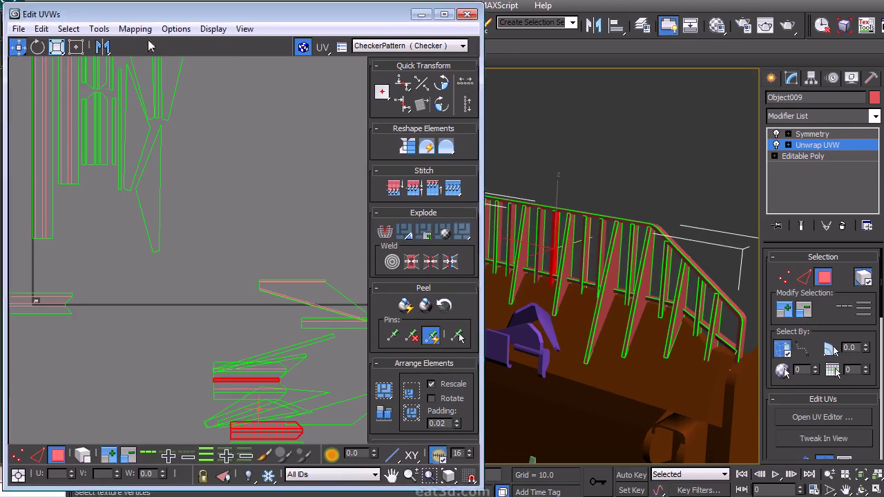
left_click(135, 29)
left_click(134, 43)
left_click(184, 13)
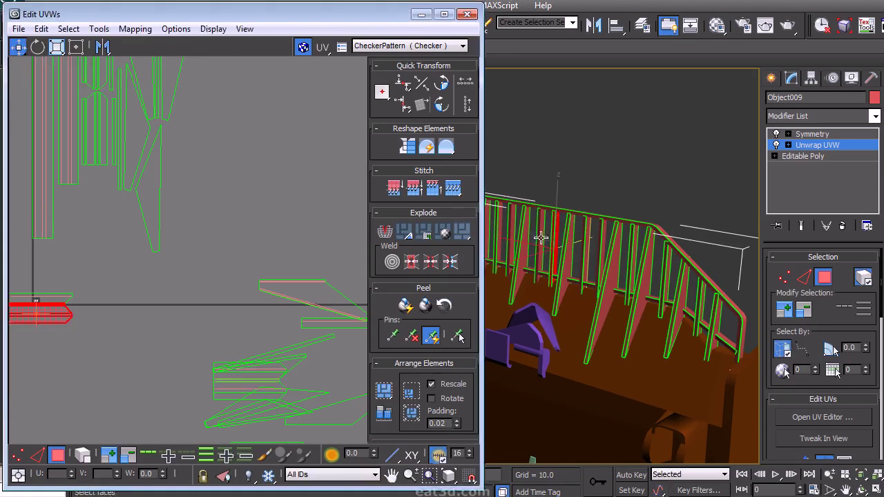
Unfold map three more narrow posts toward the guard's centre one after another, using Walk to closest face.
middle_click_drag(539, 236, 634, 230)
left_click(135, 29)
left_click(114, 79)
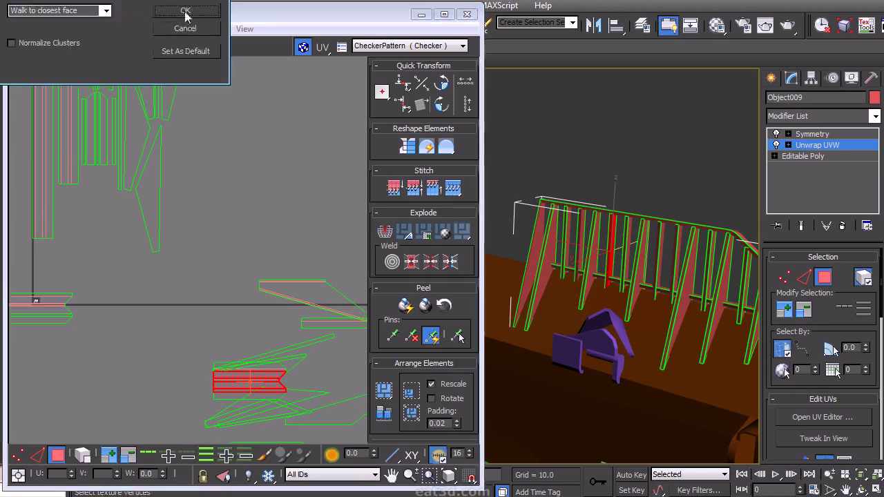
left_click(184, 14)
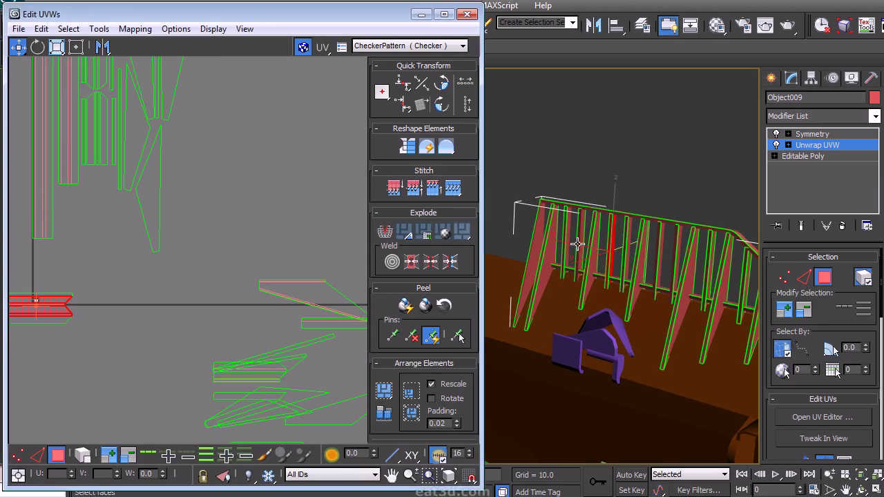
key("ctrl+z")
left_click(135, 29)
left_click(117, 63)
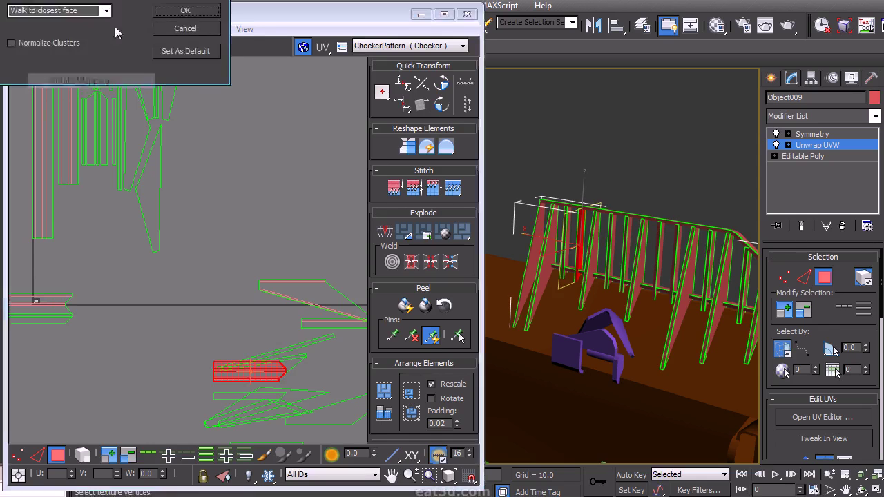
left_click(184, 9)
key("ctrl+z")
left_click(135, 29)
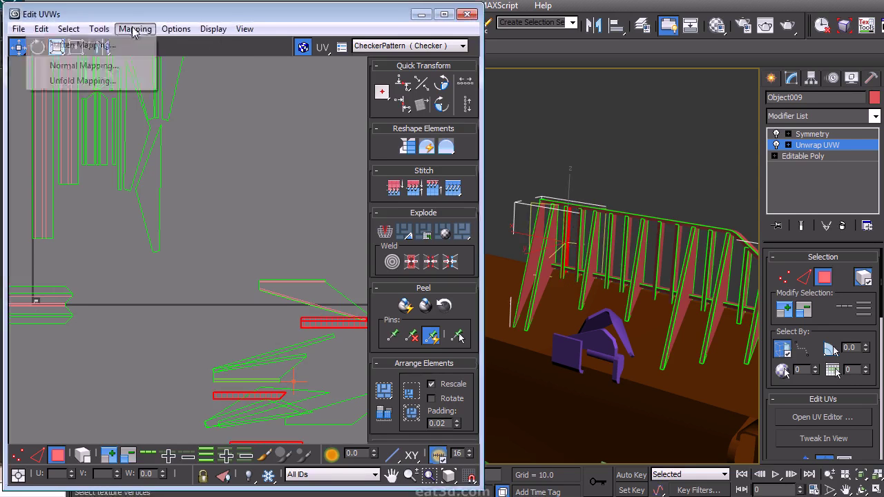
left_click(138, 79)
left_click(183, 10)
Switch to vertex selection and align the vertex rows of the overlaid narrow post shells horizontally.
scroll(259, 279, "up", 6)
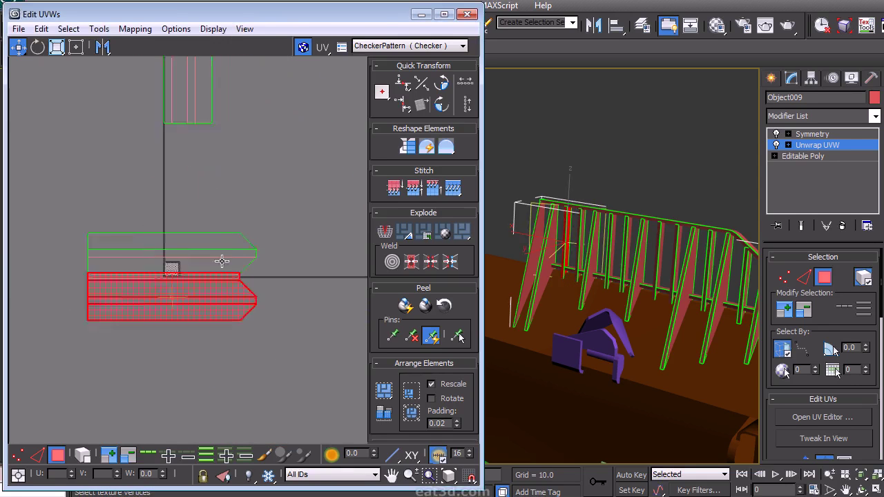
right_click(290, 265)
left_click(269, 238)
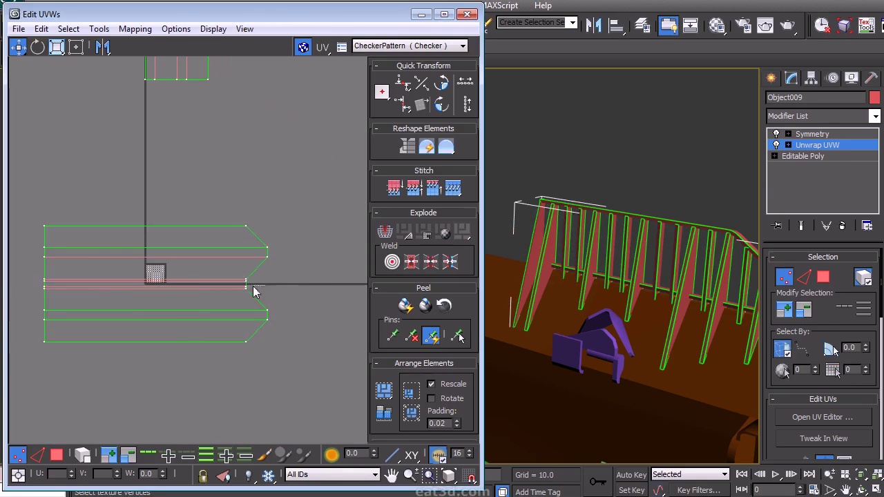
left_click(405, 105)
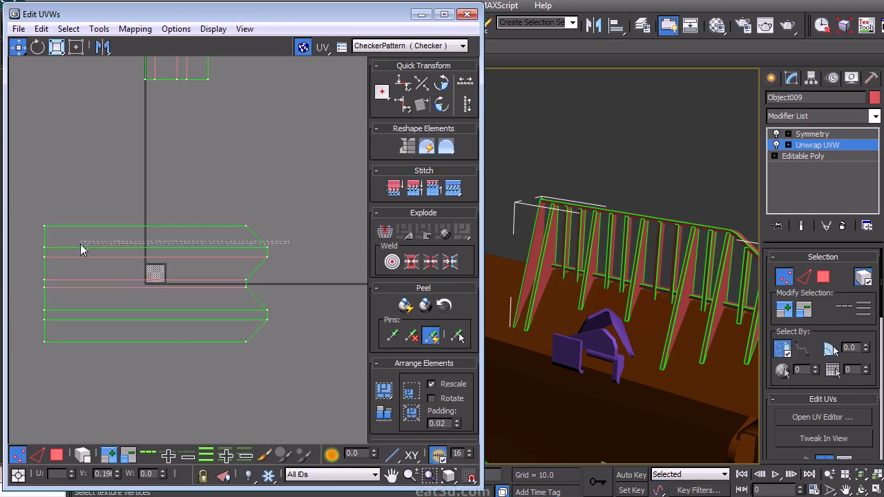
left_click(403, 105)
left_click(293, 317)
middle_click_drag(223, 273, 230, 228)
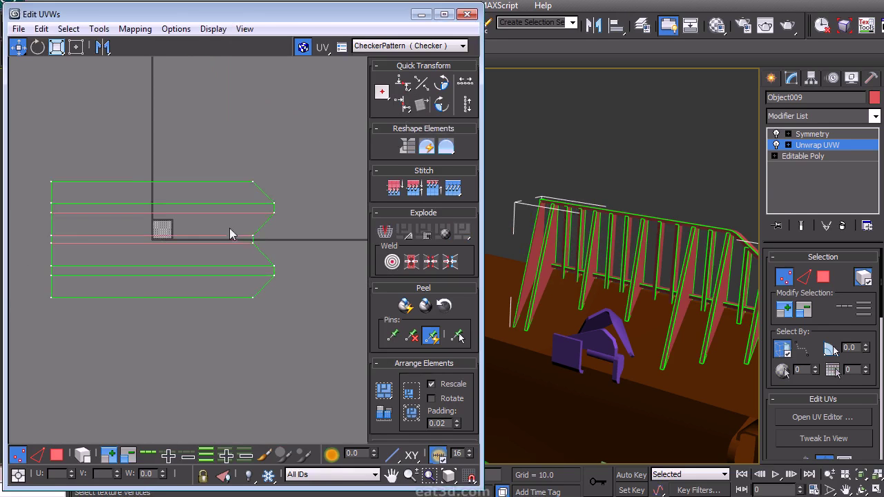
Overlay the lower tapered narrow-post shells on the matching upper ones in face selection and return to vertex selection.
right_click(293, 305)
left_click(269, 258)
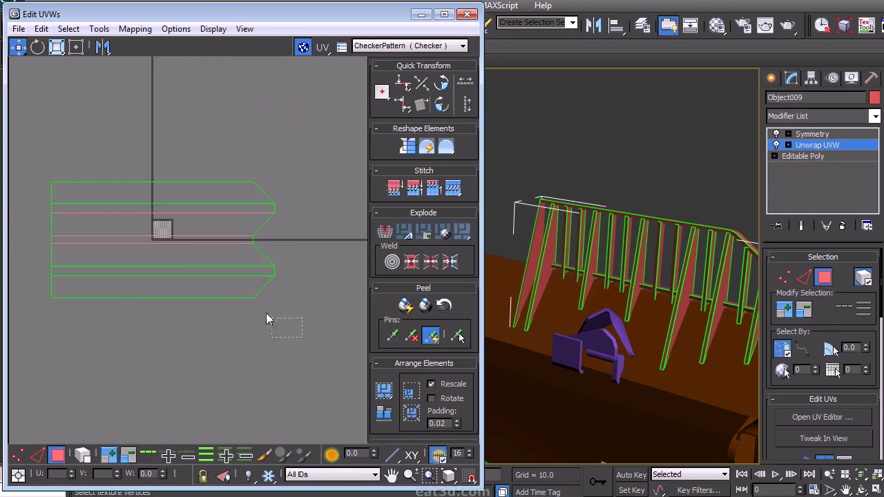
left_click_drag(56, 239, 56, 239)
left_click_drag(234, 296, 239, 228)
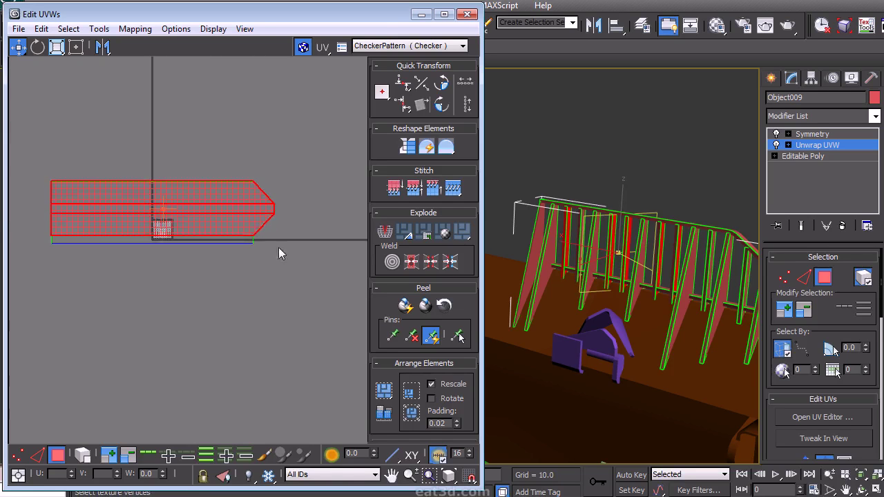
right_click(271, 237)
left_click(257, 213)
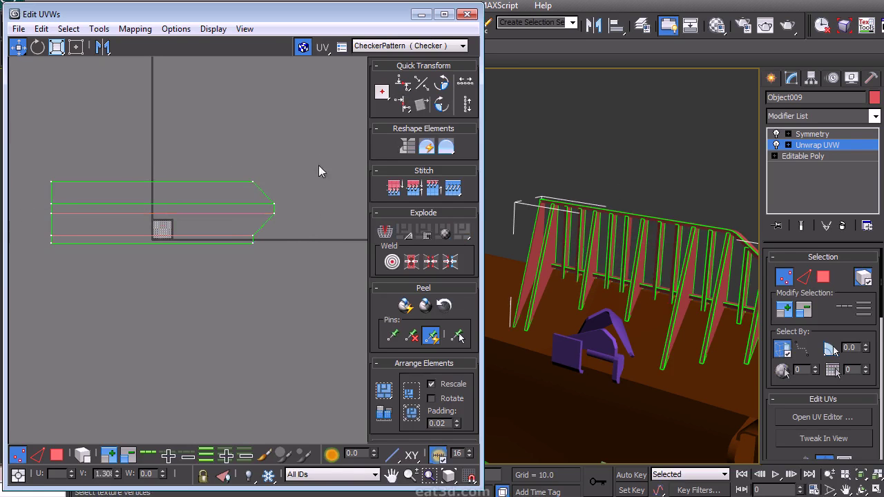
Select the whole stack of narrow post shells in face selection, rotate it 90 degrees upright and move it below the packed post shells.
right_click(241, 247)
left_click(212, 191)
left_click_drag(60, 250, 255, 214)
scroll(256, 214, "down", 5)
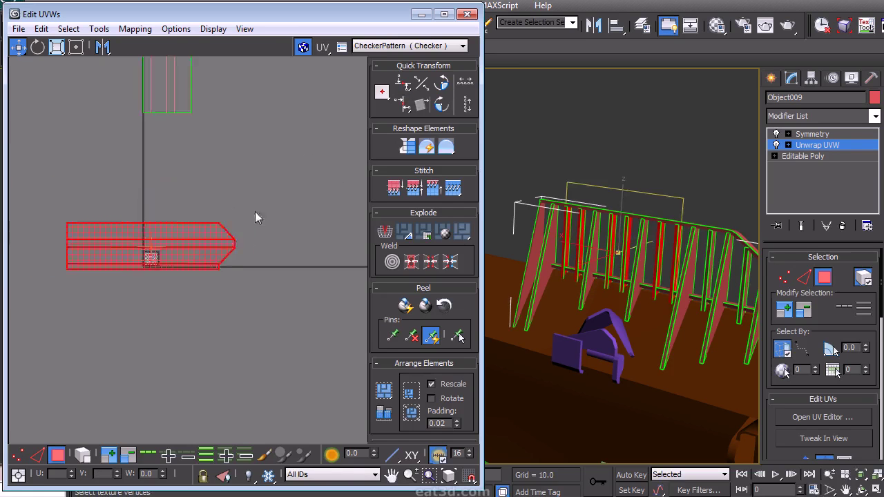
left_click(442, 85)
left_click_drag(191, 332, 211, 242)
Nudge the narrow post stack's side strip and tapered shells sideways to pack them closely under the neighbouring shells.
scroll(232, 284, "up", 3)
scroll(232, 284, "up", 2)
middle_click_drag(229, 269, 232, 237)
left_click_drag(167, 415, 192, 358)
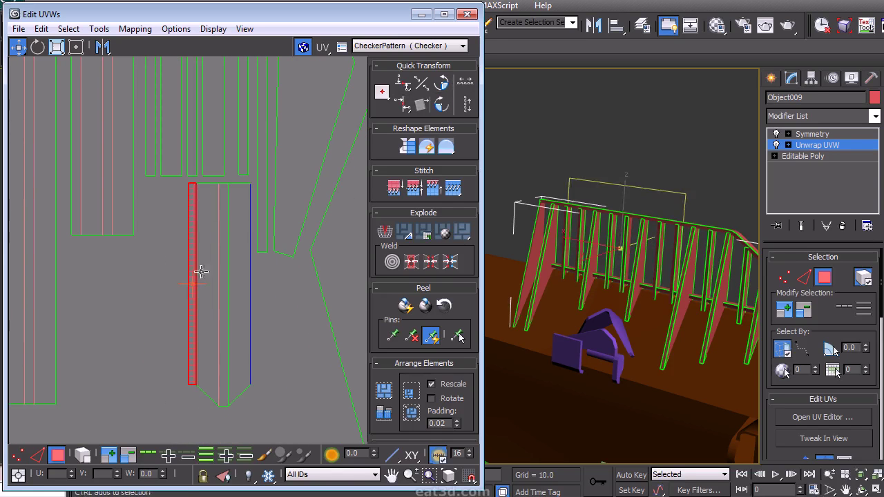
left_click_drag(192, 260, 188, 261)
left_click_drag(216, 201, 217, 202)
left_click_drag(215, 259, 211, 256)
left_click_drag(238, 185, 237, 185)
left_click_drag(218, 271, 215, 268)
left_click_drag(159, 426, 252, 181)
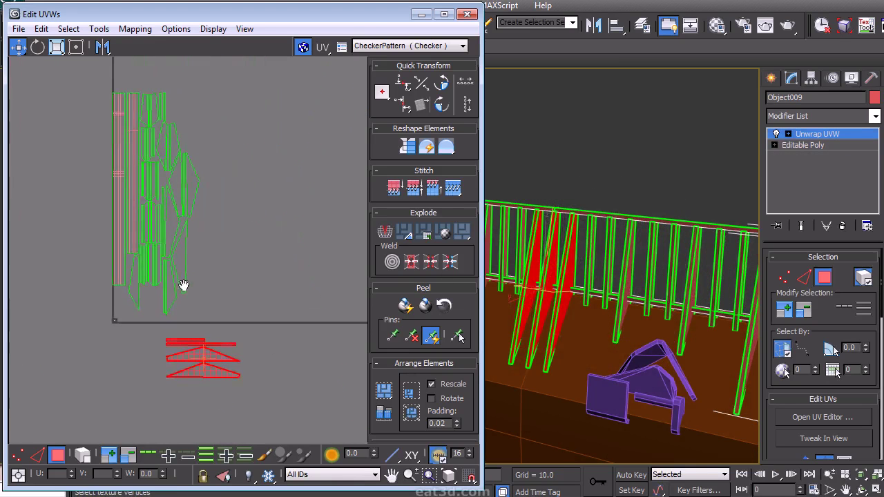
Move the three centre gussets' shells beside the packed layout, rotate one tapered shell 90 degrees and set it against its neighbours.
middle_click_drag(183, 285, 179, 280)
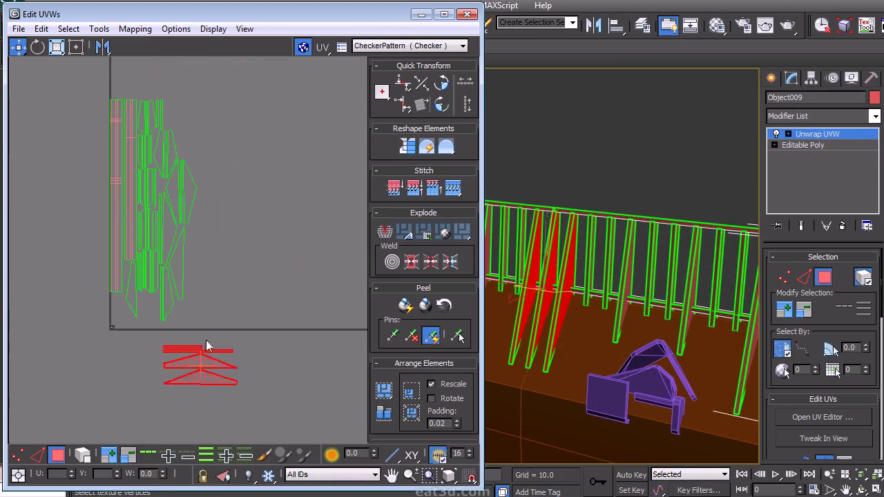
left_click_drag(208, 370, 235, 172)
scroll(235, 172, "up", 4)
middle_click_drag(235, 172, 247, 195)
left_click_drag(325, 241, 132, 180)
left_click(441, 84)
left_click_drag(207, 207, 124, 252)
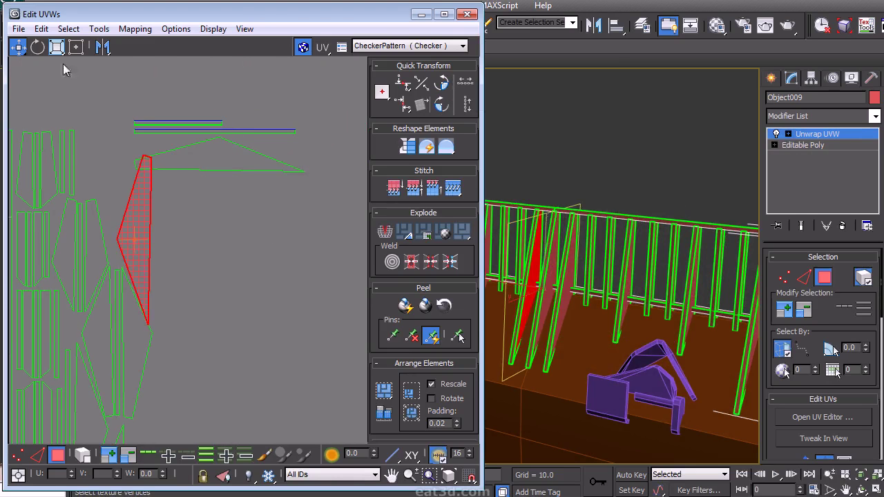
Turn on freeform mode, tilt the upright gusset shell slightly and nudge it into place.
left_click(76, 47)
left_click_drag(135, 155, 127, 155)
left_click_drag(131, 215, 130, 218)
left_click(207, 203)
Rotate the second tapered centre gusset shell 90 degrees, move it down along the packed layout and fine-tune its fit.
middle_click_drag(222, 209, 185, 251)
left_click_drag(302, 246, 75, 167)
left_click(444, 89)
middle_click_drag(192, 256, 214, 152)
left_click_drag(213, 151, 136, 413)
middle_click_drag(137, 412, 157, 314)
left_click_drag(157, 284, 157, 297)
left_click(147, 370)
left_click_drag(142, 369, 128, 322)
left_click_drag(118, 242, 133, 374)
middle_click_drag(131, 371, 204, 302)
Move the centre gussets' thin strips down to the layout and rotate them 90 degrees upright.
left_click_drag(245, 205, 113, 164)
left_click_drag(198, 189, 197, 332)
left_click(441, 105)
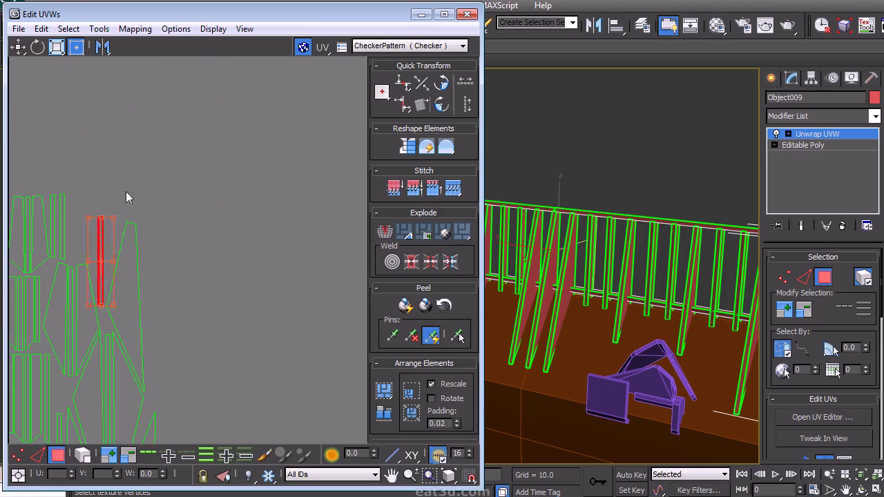
middle_click_drag(85, 157, 204, 180)
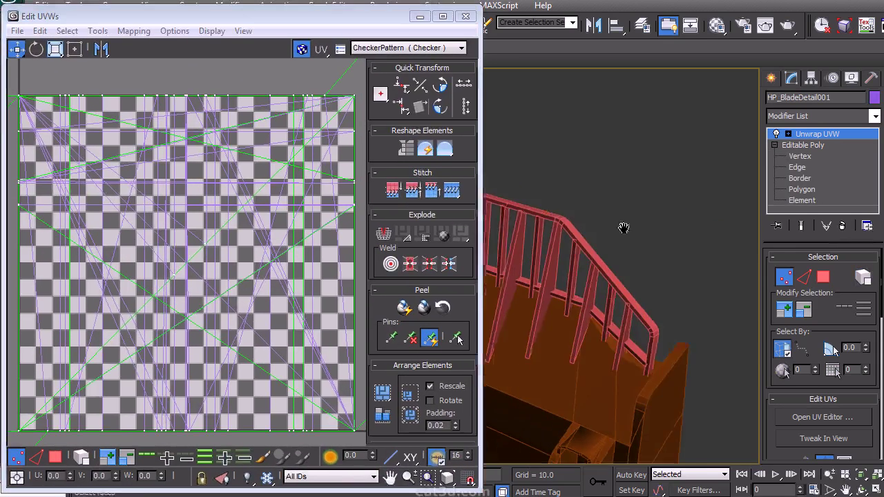
Flatten-map all faces of the blade detail with a face angle threshold of 45 and 0.02 spacing.
middle_click_drag(624, 227, 663, 185)
right_click(651, 205)
left_click(635, 160)
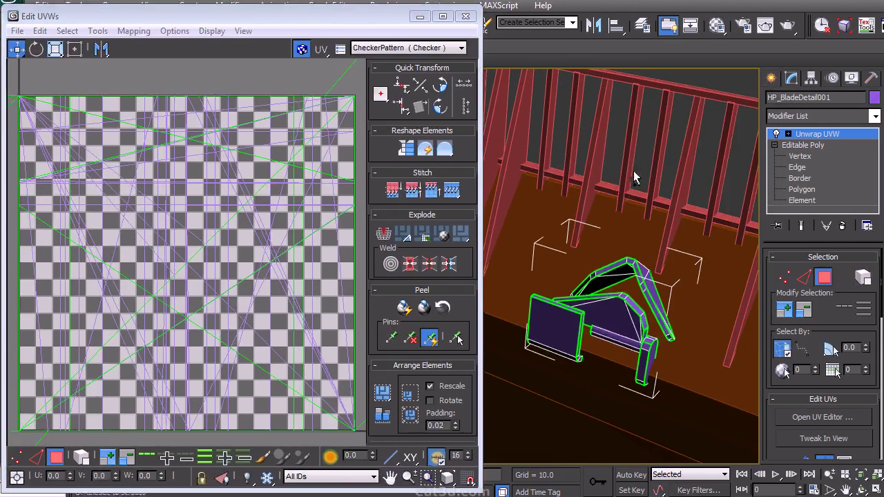
key("ctrl+a")
left_click(133, 32)
left_click(120, 47)
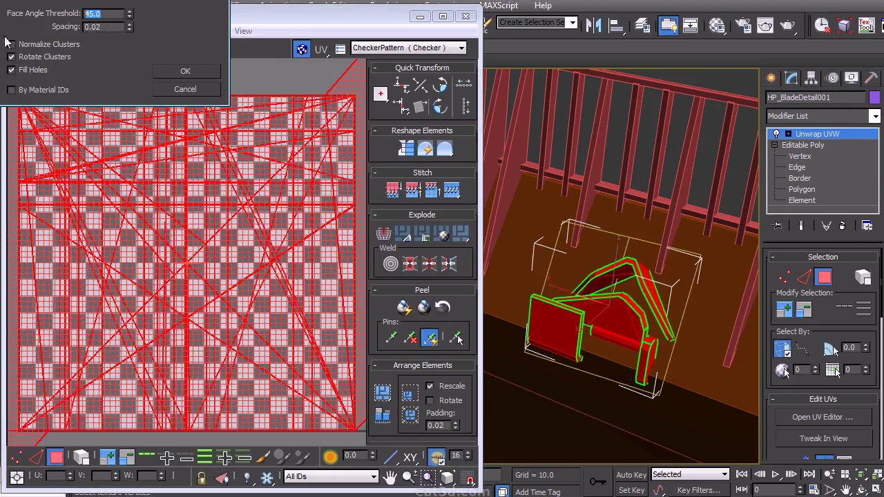
left_click(183, 70)
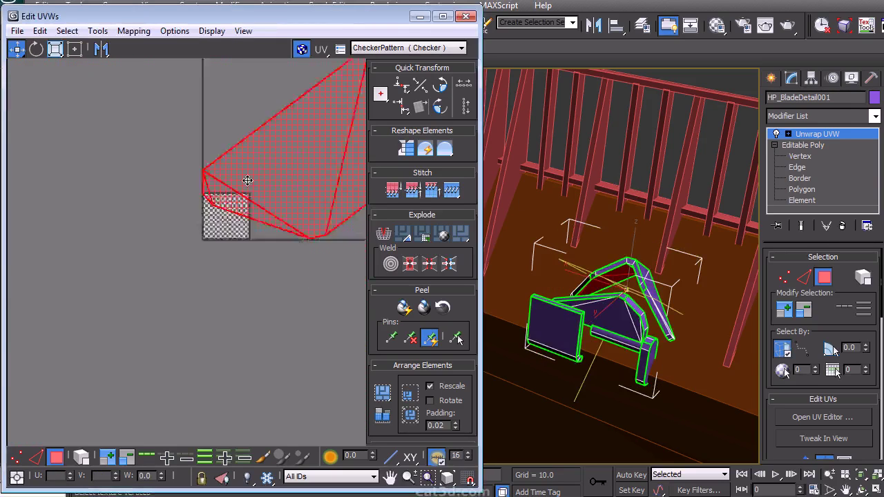
left_click(204, 335)
Unfold-map the peaked bracket's two outer side faces with the strip joining them and place the shell beside the layout.
middle_click_drag(612, 225, 595, 277, "alt")
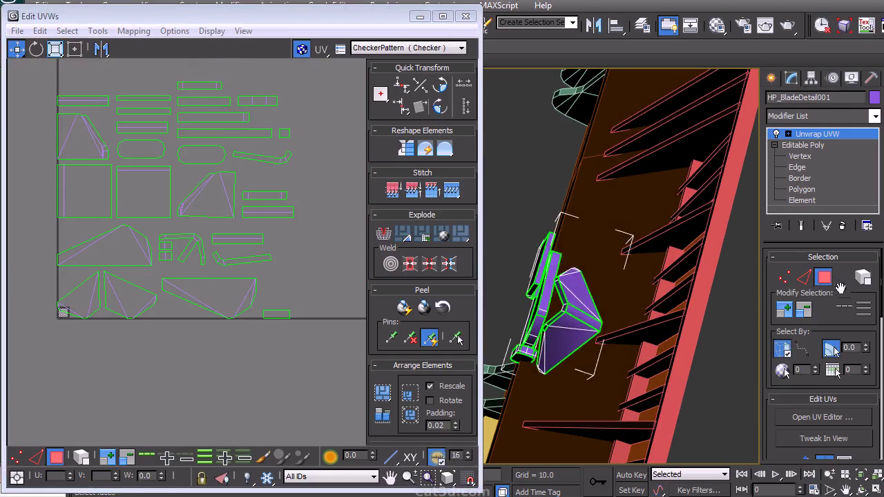
left_click(572, 291)
left_click(574, 315, "ctrl")
left_click(568, 345, "ctrl")
middle_click_drag(206, 225, 155, 260)
left_click(133, 31)
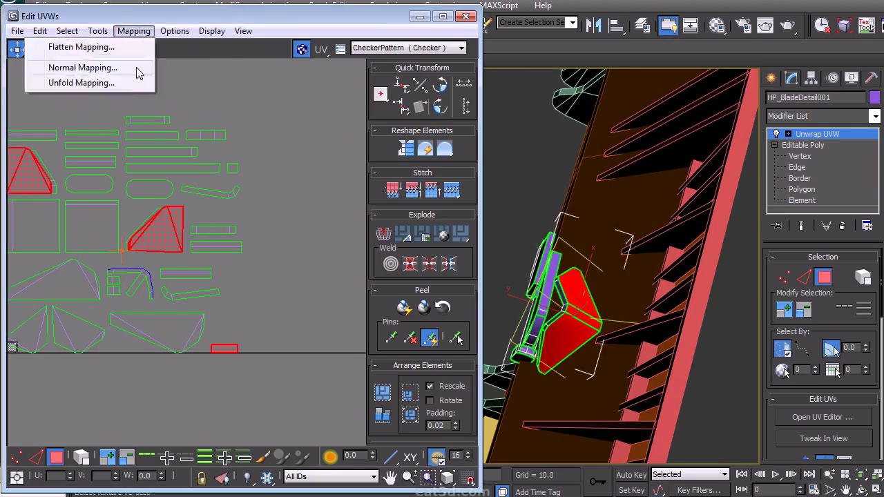
left_click(132, 81)
left_click(183, 12)
middle_click_drag(158, 183, 315, 98)
left_click_drag(170, 278, 128, 242)
Select the peaked bracket's bent rim faces on both sides and unfold-map them.
middle_click_drag(517, 269, 649, 248, "alt")
left_click(579, 307)
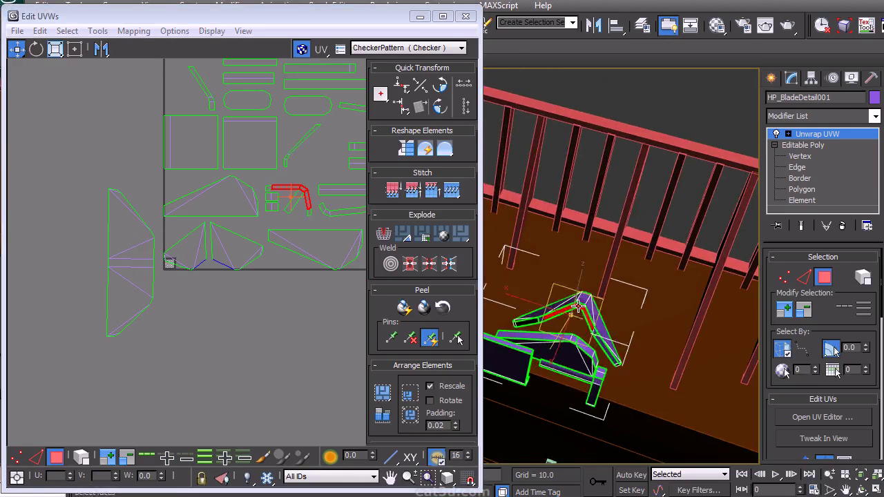
left_click(598, 341, "ctrl")
middle_click_drag(584, 368, 680, 345, "alt")
left_click(618, 376, "ctrl")
left_click(626, 370, "ctrl")
left_click(559, 328, "ctrl")
left_click(539, 350, "ctrl")
middle_click_drag(539, 349, 521, 380, "alt")
middle_click_drag(245, 121, 229, 182)
left_click(134, 32)
left_click(81, 82)
left_click(192, 12)
Separate the two unfolded rim strips, rotate them 90 degrees, set them beside the bracket's shell and turn on freeform mode.
middle_click_drag(169, 275, 140, 233)
left_click_drag(150, 333, 187, 418)
middle_click_drag(256, 432, 253, 401)
left_click_drag(260, 423, 127, 335)
left_click(448, 108)
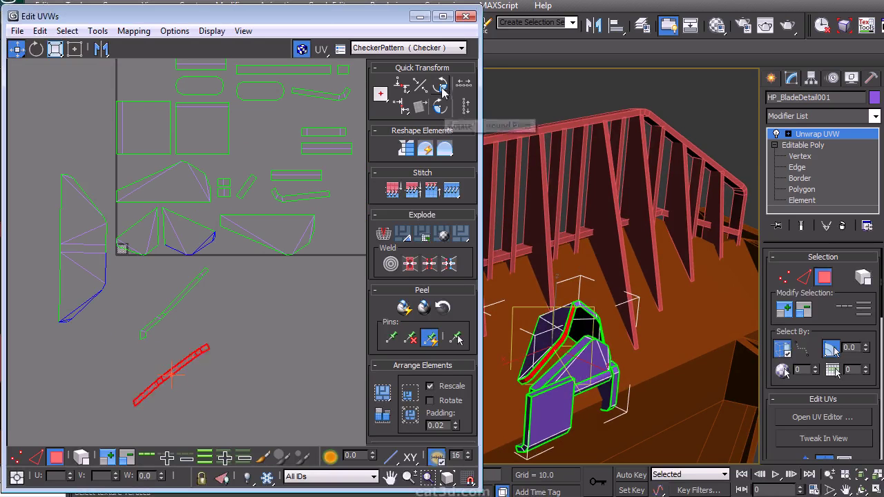
left_click_drag(157, 335, 54, 209)
left_click(73, 53)
Unfold-map the peaked bracket's inner faces into one shell and place it on the other side of the rim strips.
left_click_drag(569, 328, 509, 307, "alt")
middle_click_drag(509, 308, 494, 310, "alt")
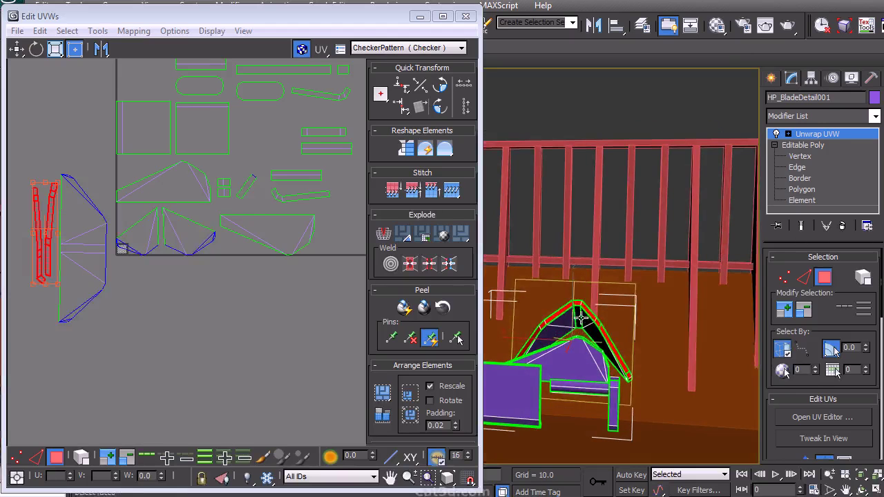
left_click(579, 318)
left_click(560, 327, "ctrl")
middle_click_drag(590, 330, 653, 322, "alt")
left_click(588, 330, "ctrl")
middle_click_drag(234, 224, 210, 254)
left_click(133, 30)
left_click(152, 82)
left_click(185, 7)
middle_click_drag(80, 284, 200, 286)
left_click_drag(200, 286, 118, 285)
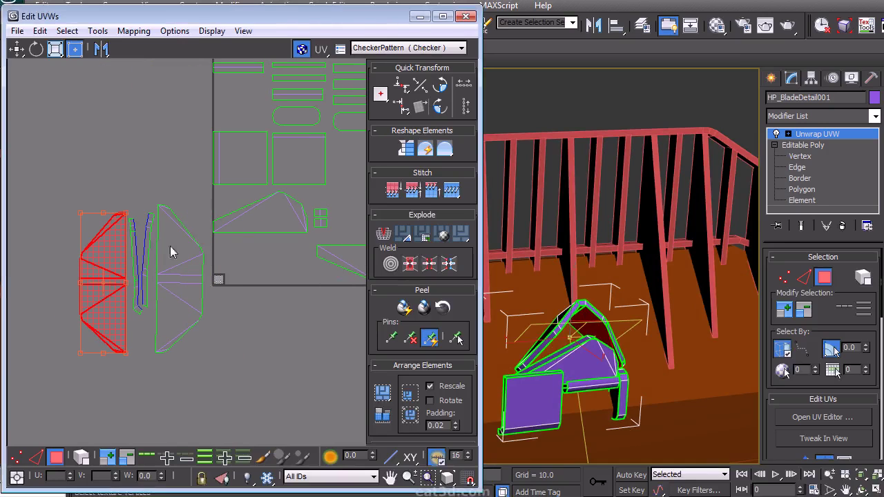
Unfold-map the square plate's front face with its adjoining strips and place the shell above the bracket shells.
middle_click_drag(626, 295, 607, 304, "alt")
left_click(573, 345)
left_click(578, 371, "ctrl")
left_click(582, 373, "ctrl")
middle_click_drag(224, 216, 116, 367)
left_click(133, 31)
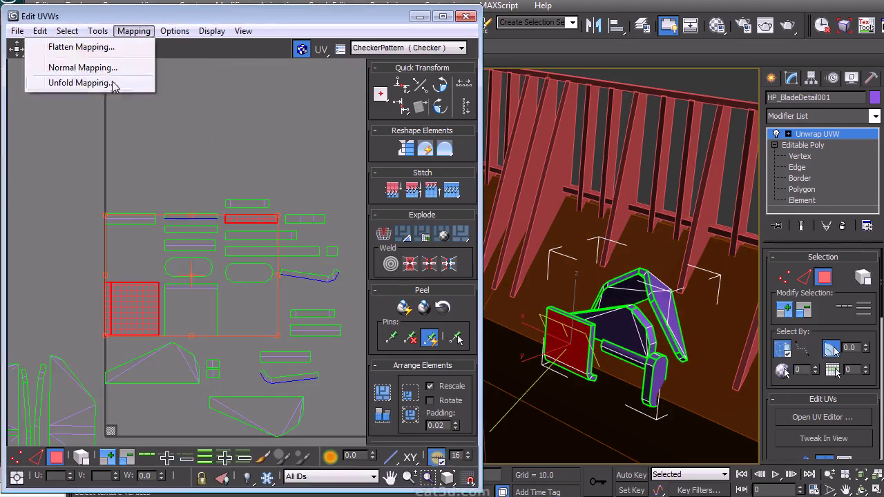
left_click(107, 83)
left_click_drag(128, 425, 168, 162)
Select the square plate's hook-shaped side face and move its shell out beside the layout.
middle_click_drag(637, 290, 609, 284)
left_click(562, 361)
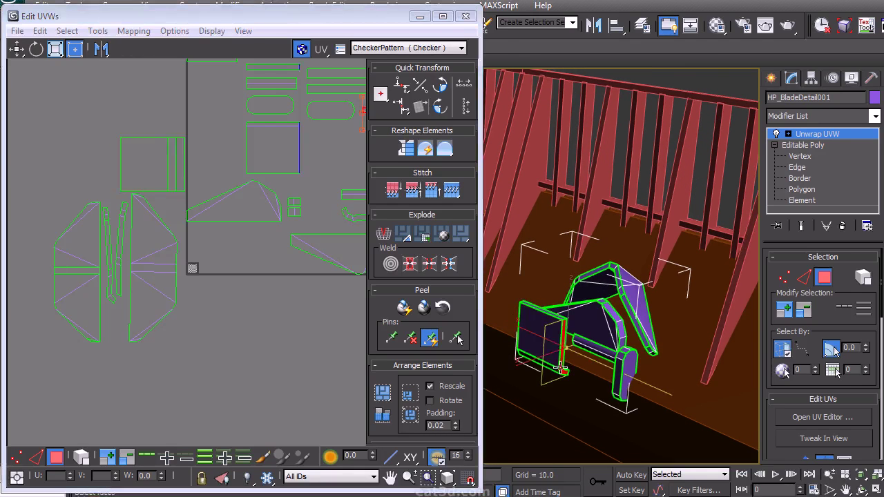
middle_click_drag(191, 196, 111, 278)
left_click_drag(40, 211, 126, 278)
Straighten the long edges of both hook-shaped shells so that they run horizontally.
left_click(16, 458)
middle_click_drag(111, 250, 214, 270)
right_click(168, 200)
left_click(153, 151)
left_click_drag(133, 158, 217, 206)
left_click(94, 202)
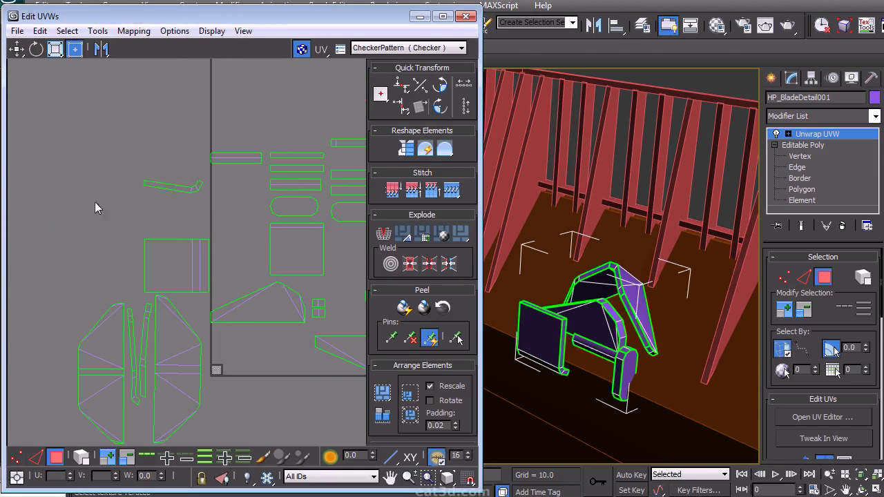
left_click(59, 144)
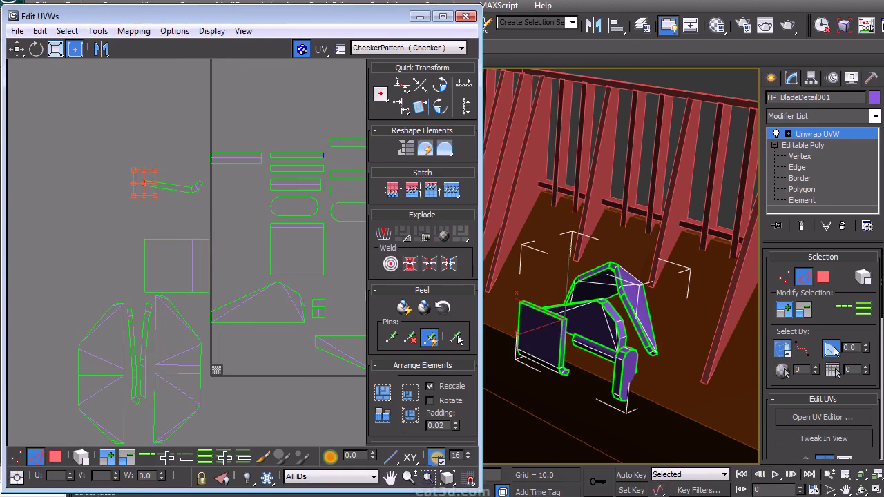
middle_click_drag(357, 255, 251, 259)
left_click_drag(335, 302, 312, 326)
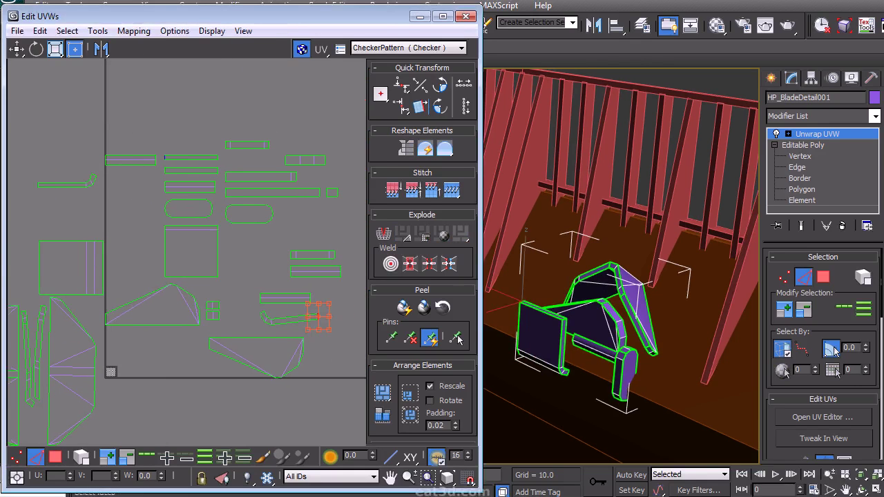
Quick planar map both hook-shaped shells on top of each other and set them upright beside the square plate's shell.
right_click(124, 231)
left_click(104, 188)
left_click_drag(33, 203, 105, 173)
left_click_drag(85, 187, 90, 205)
left_click(263, 309, "ctrl")
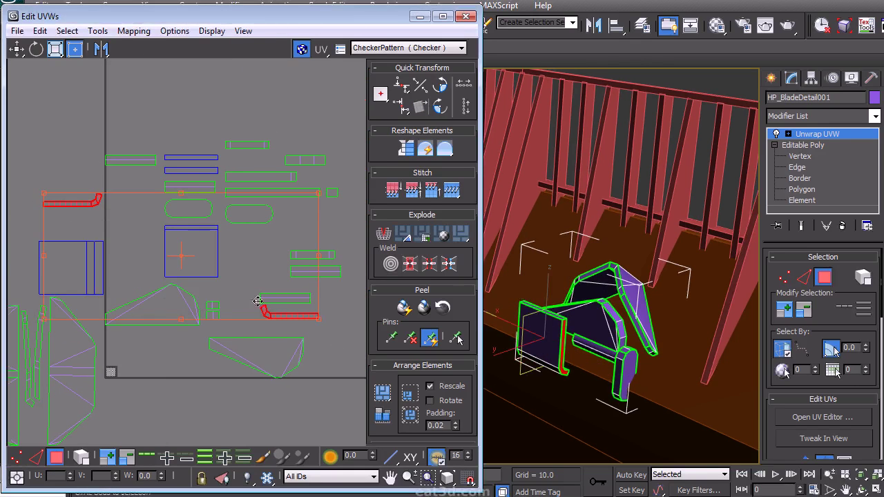
scroll(770, 387, "down", 10)
scroll(768, 397, "up", 6)
left_click(804, 353)
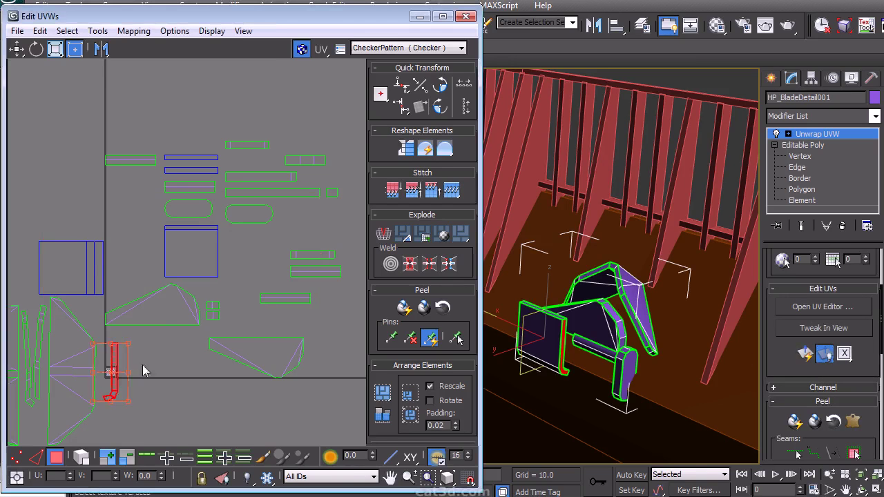
left_click_drag(52, 295, 29, 296)
middle_click_drag(60, 294, 115, 306)
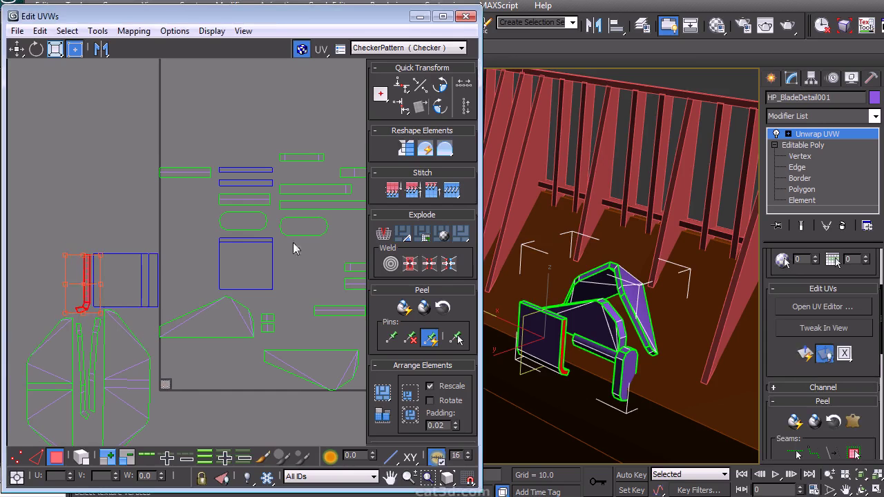
Move the square plate's thin edge strip directly above the plate's front shell.
left_click(195, 255)
middle_click_drag(218, 246, 208, 250)
middle_click_drag(627, 299, 543, 375, "alt")
left_click(578, 279)
left_click(577, 302)
left_click(210, 249)
Unfold-map the square plate's back face with its remaining strip and place the shell above the thin edge strip.
middle_click_drag(210, 188, 172, 196)
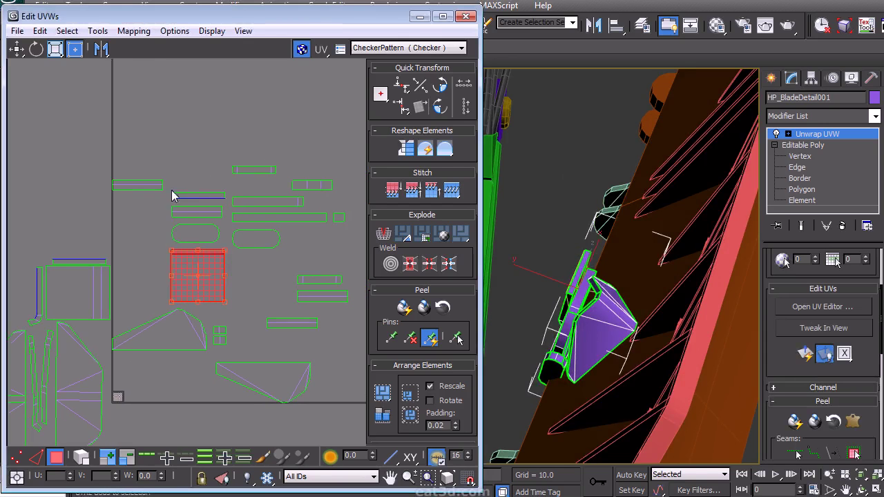
left_click(133, 31)
left_click(147, 48)
left_click(185, 13)
middle_click_drag(183, 256, 292, 225)
left_click_drag(234, 365, 210, 194)
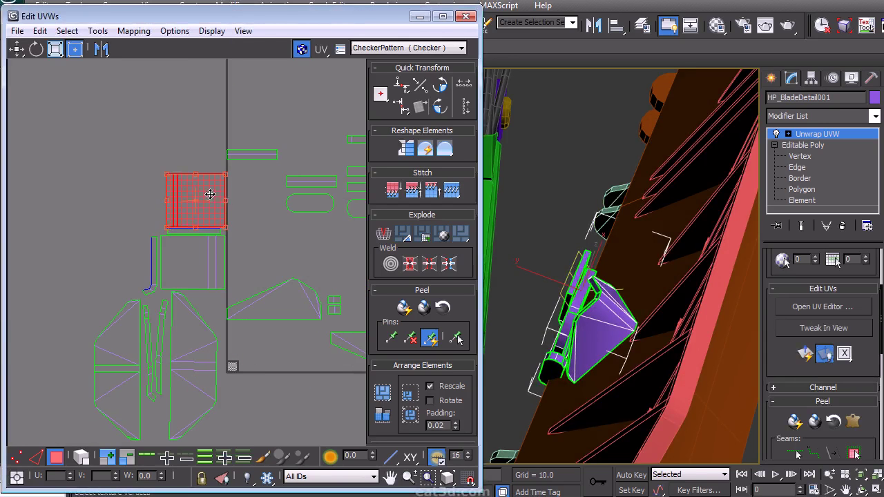
Move the small post's two rounded face shells beside the hook-shaped strips, one above the other.
left_click(547, 242)
middle_click_drag(546, 241, 686, 210, "alt")
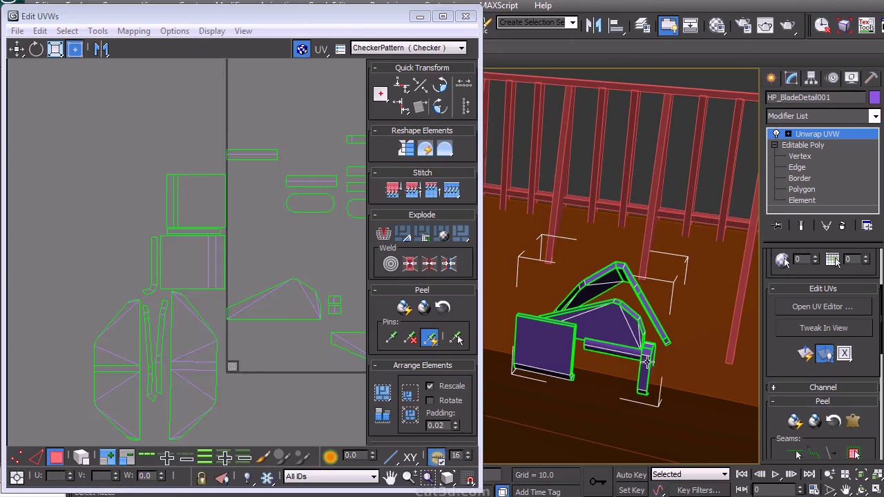
middle_click_drag(298, 288, 163, 279)
left_click(265, 222)
middle_click_drag(269, 215, 322, 189)
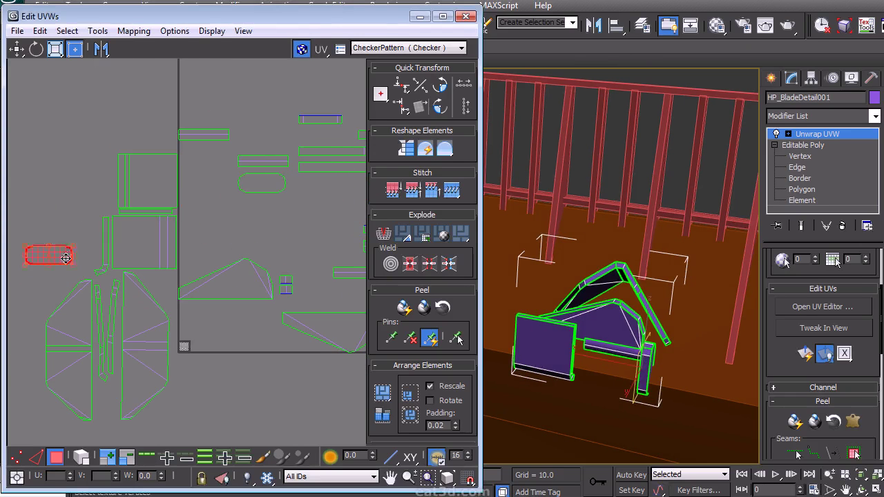
left_click_drag(277, 178, 100, 228)
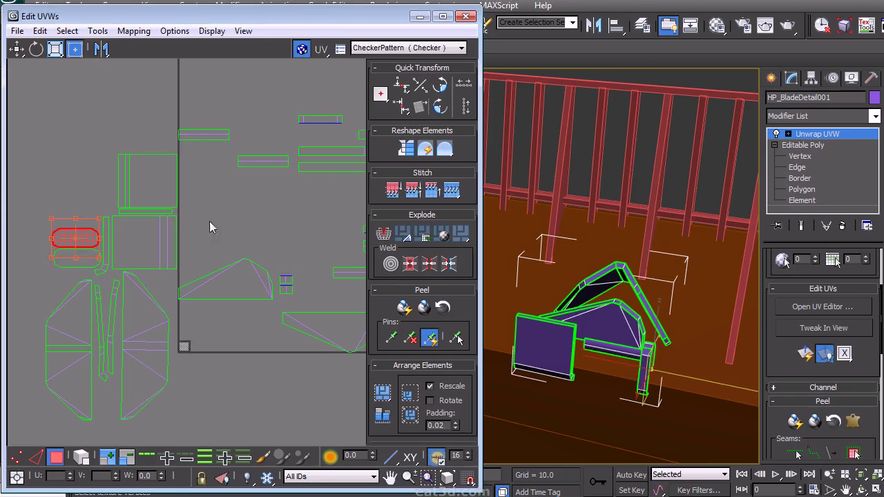
Select the small post's side faces without its two rounded faces and unfold-map them into one strip.
left_click_drag(767, 277, 762, 387)
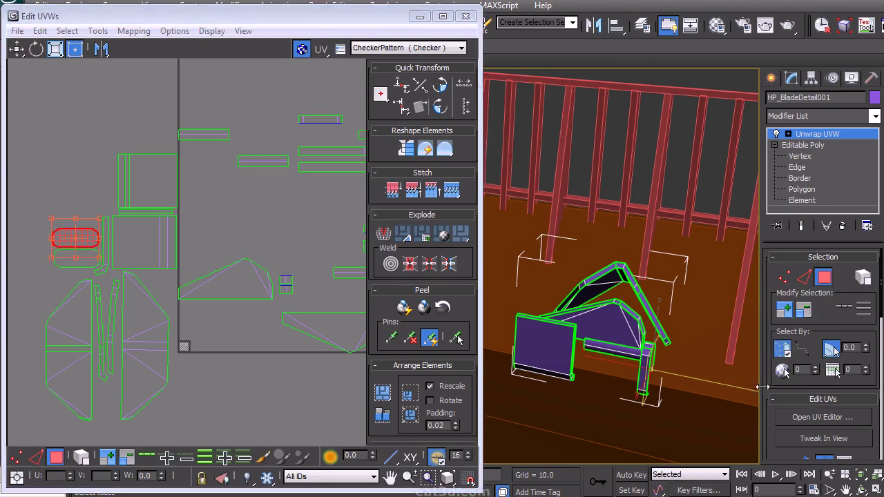
left_click(646, 372)
left_click_drag(47, 221, 140, 261, "alt")
left_click(134, 32)
left_click(100, 82)
left_click(189, 9)
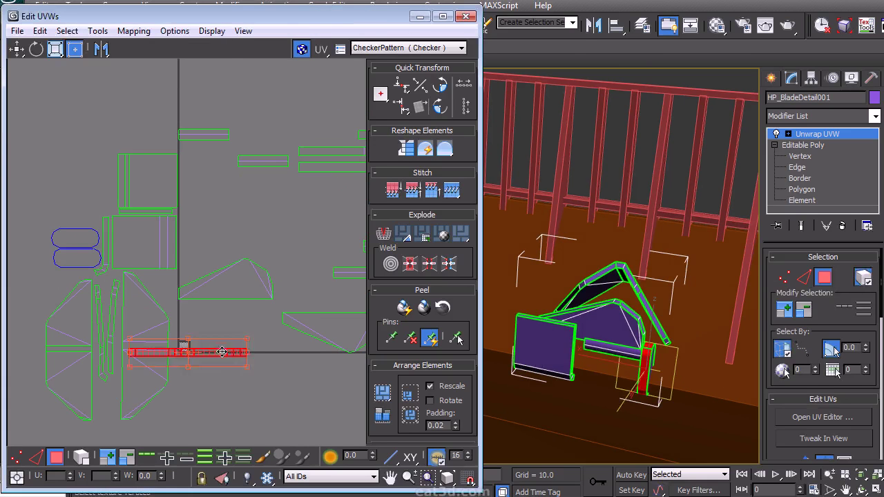
Rotate the post's side strip 90 degrees upright and fit it alongside the two square plate shells.
left_click(442, 86)
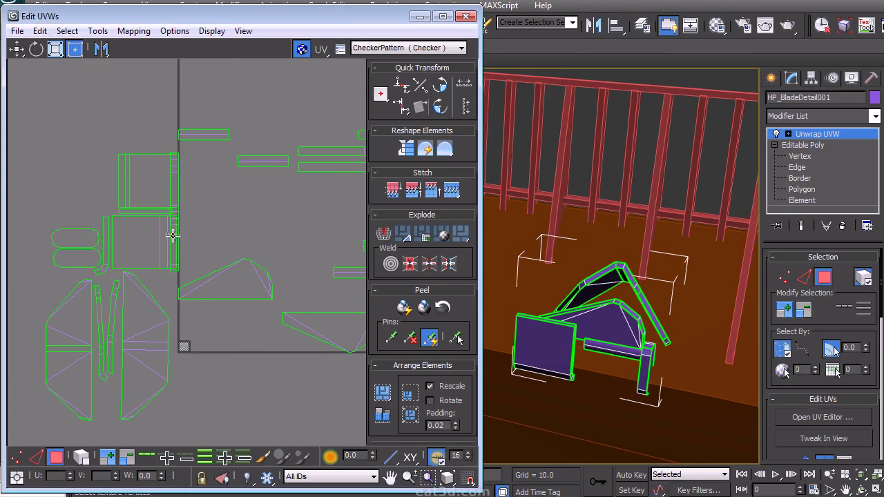
left_click_drag(182, 234, 194, 234)
left_click_drag(185, 176, 184, 171)
left_click_drag(117, 266, 102, 266)
left_click(227, 233)
middle_click_drag(227, 232, 159, 181)
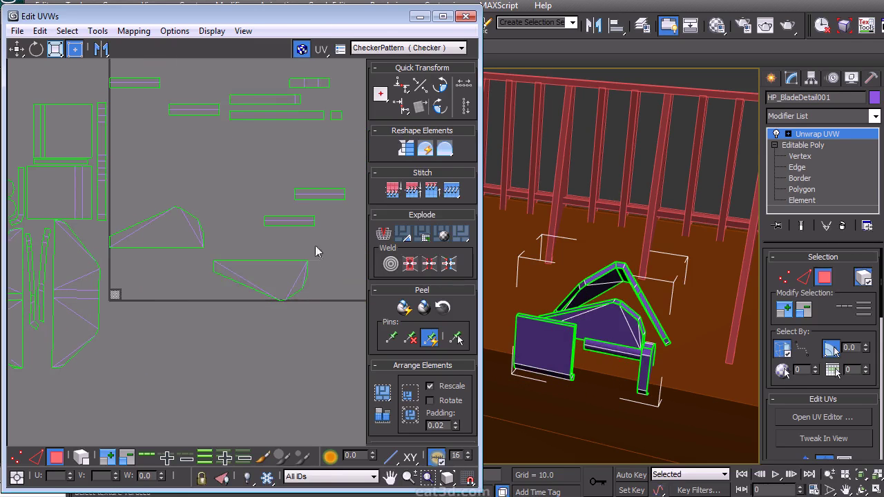
Move the second front bracket shell against the first so that their long straight edges meet.
left_click_drag(199, 256, 198, 255)
left_click_drag(276, 288, 175, 270)
middle_click_drag(247, 271, 356, 281)
scroll(275, 274, "down", 2)
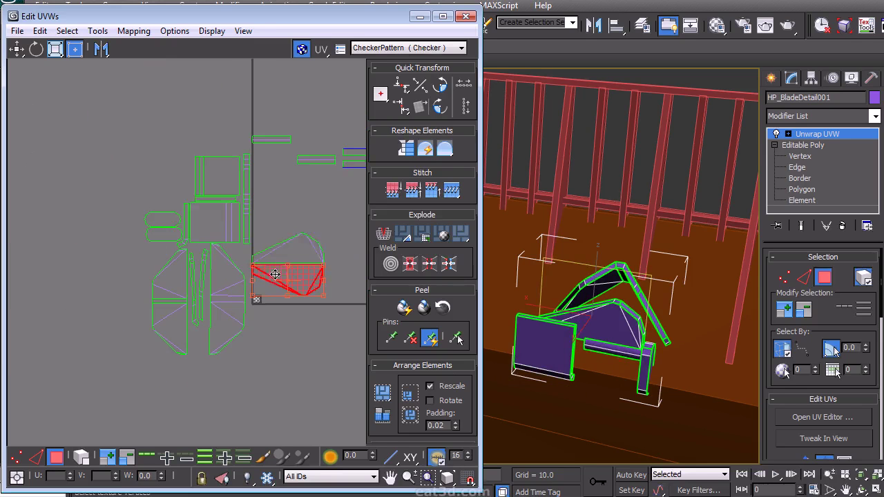
Move the paired front bracket shells beside the packed layout and rotate them 90 degrees upright.
left_click_drag(332, 295, 252, 233)
left_click_drag(311, 262, 177, 181)
left_click(442, 107)
left_click(327, 206)
middle_click_drag(327, 206, 250, 232)
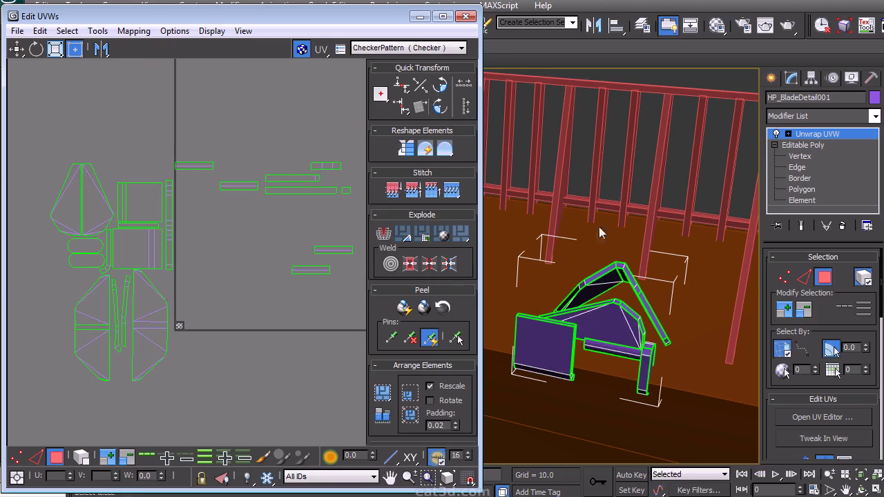
Unfold-map the horizontal bar's side faces into one shell and move it towards the packed layout.
middle_click_drag(615, 280, 618, 281)
left_click(210, 168)
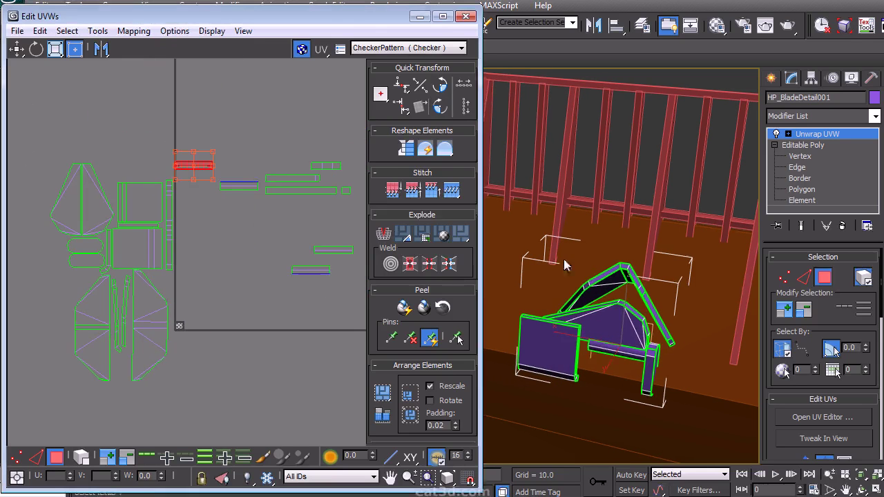
left_click(618, 351)
middle_click_drag(235, 270, 196, 274)
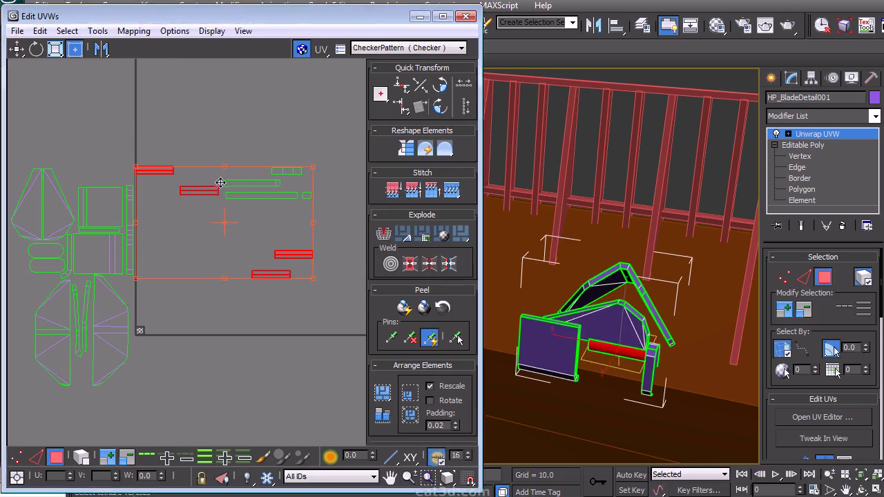
middle_click_drag(686, 325, 683, 319, "alt")
left_click(133, 31)
left_click(117, 67)
left_click(184, 10)
middle_click_drag(148, 187, 276, 205)
left_click_drag(262, 356, 163, 290)
Fit the bar's shell beneath the front bracket shells and reposition the two rounded post shells around it.
middle_click_drag(164, 290, 176, 312)
scroll(180, 302, "up", 4)
left_click_drag(187, 327, 141, 393)
middle_click_drag(134, 410, 140, 337)
left_click_drag(138, 300, 145, 288)
left_click_drag(196, 242, 356, 277)
middle_click_drag(300, 279, 121, 271)
left_click_drag(165, 273, 202, 286)
scroll(181, 257, "down", 3)
middle_click_drag(181, 257, 235, 304)
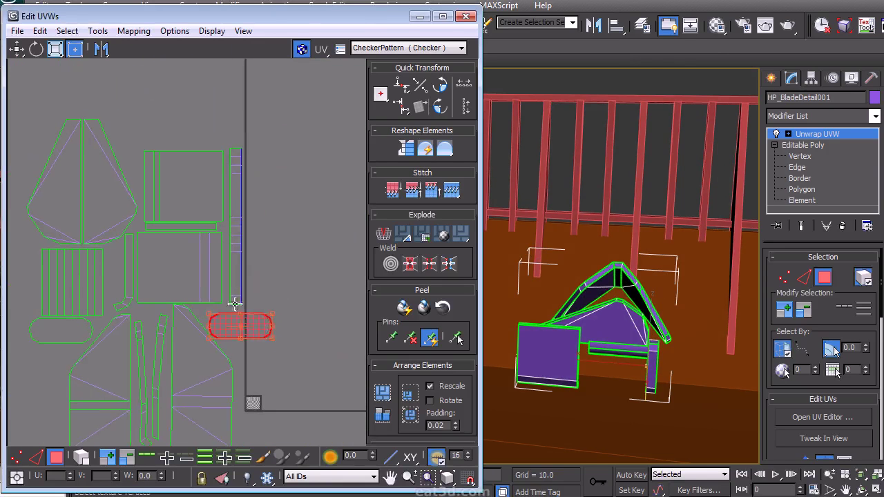
Select the remaining loose strip shells of the blade detail and unfold-map them.
scroll(206, 150, "down", 3)
middle_click_drag(241, 201, 175, 263)
left_click_drag(223, 227, 367, 169)
left_click(134, 35)
left_click(79, 83)
left_click(182, 10)
Move the newly unfolded strips into the blade detail's packed layout.
left_click_drag(158, 273, 166, 272)
scroll(249, 245, "down", 3)
middle_click_drag(242, 248, 190, 276)
left_click_drag(98, 377, 185, 238)
middle_click_drag(181, 276, 199, 227)
scroll(199, 228, "down", 4)
left_click_drag(183, 229, 361, 390)
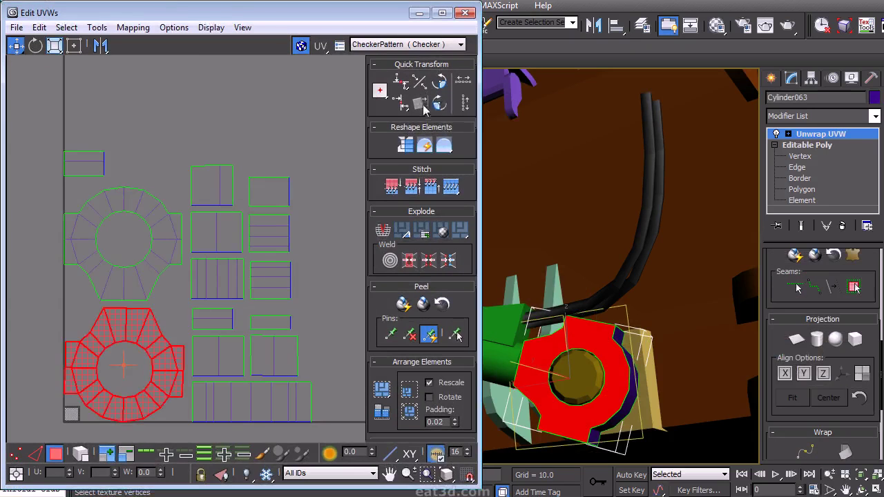
Rotate the lower ring shell, overlay it on the upper ring shell and mirror it so the two outlines match.
left_click(439, 103)
left_click_drag(175, 376, 187, 256)
middle_click_drag(187, 257, 261, 262)
scroll(261, 262, "up", 2)
scroll(261, 262, "up", 1)
left_click(74, 45)
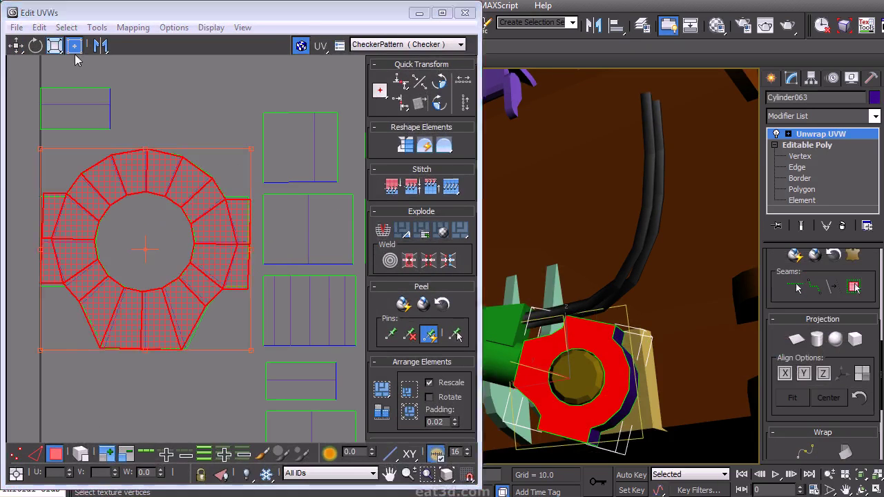
left_click_drag(248, 246, 230, 246)
left_click(103, 50)
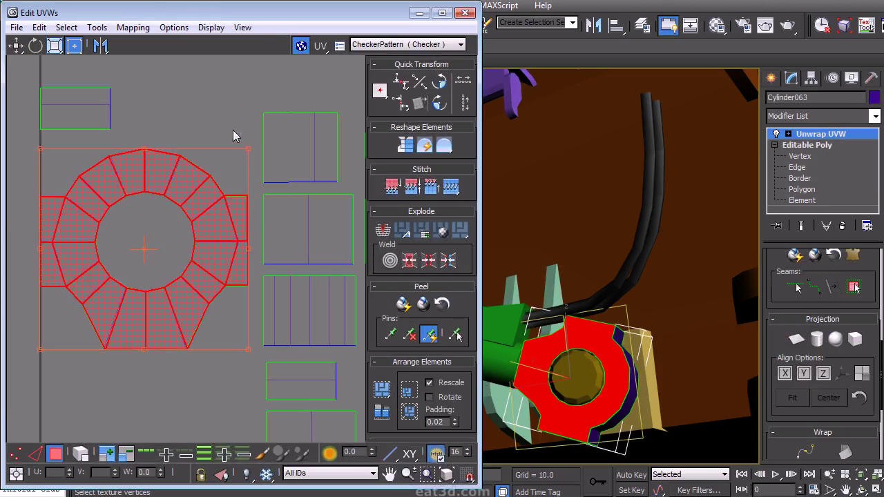
Vertically align the vertices along the outer side edges of the overlaid ring shells.
left_click(240, 165)
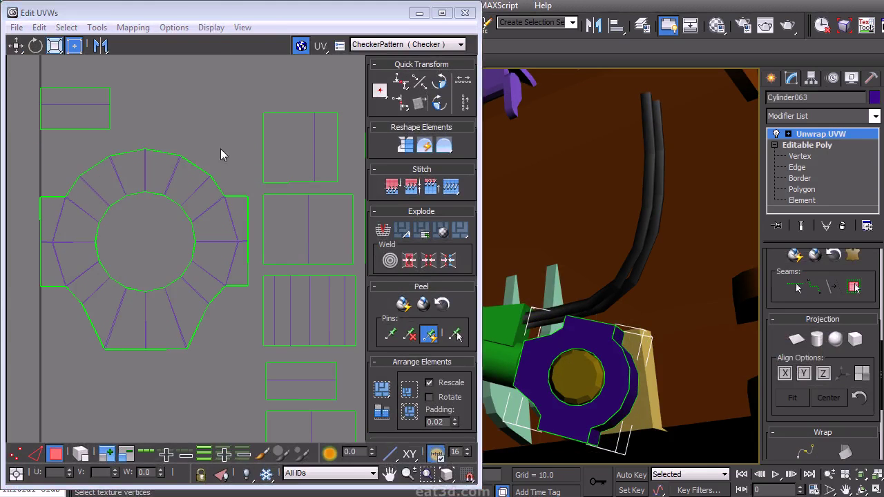
key("1")
left_click_drag(260, 305, 260, 306)
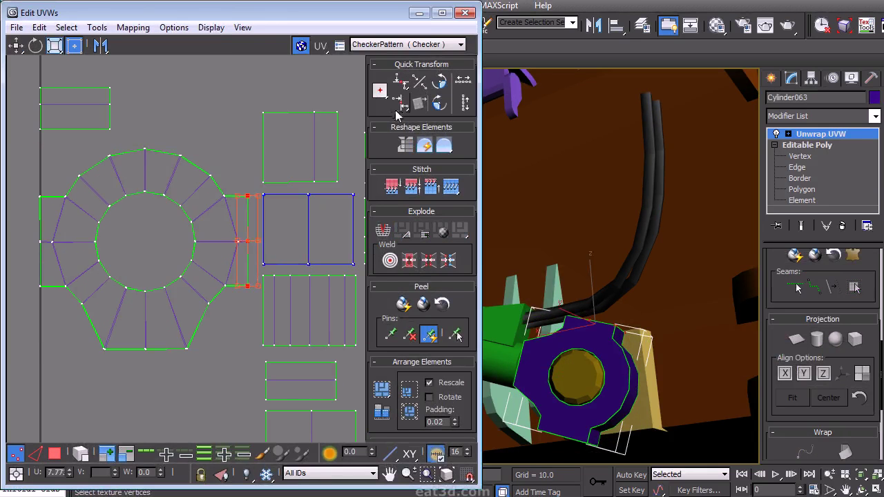
left_click_drag(24, 183, 53, 295)
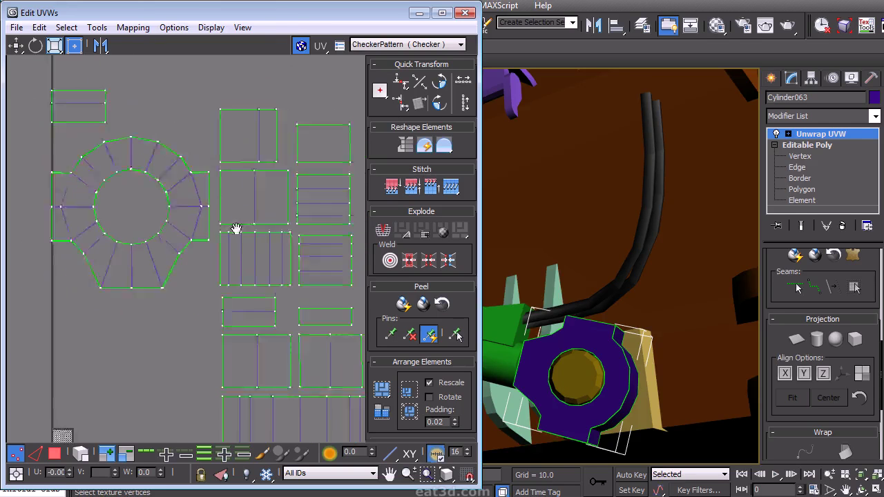
Stitch the small single-face strip to the uppermost two-face shell in the column beside the ring.
middle_click_drag(621, 290, 671, 333, "alt")
right_click(617, 306)
left_click(612, 251)
left_click(288, 277)
right_click(255, 104)
left_click(221, 72)
key("s")
Stitch the remaining single-face shell to the two-face strip above the ring.
middle_click_drag(363, 301, 357, 299)
middle_click_drag(611, 348, 675, 379, "alt")
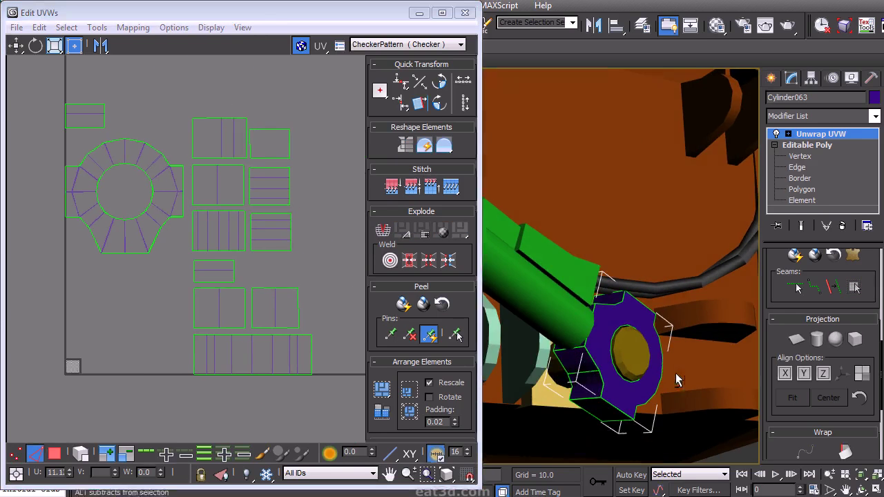
left_click(584, 375)
middle_click_drag(187, 167, 194, 202)
left_click(153, 151)
right_click(110, 131)
left_click(69, 118)
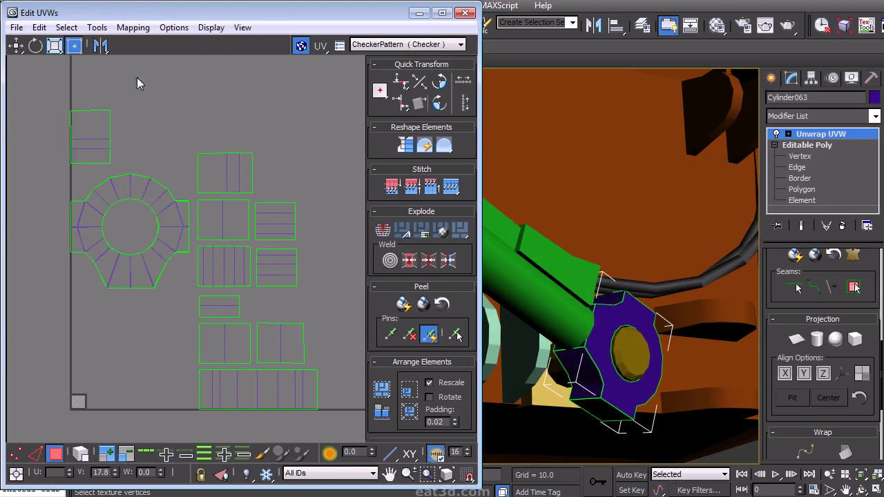
Rotate the three-face strip above the ring and place it on top of the column of rectangular shells.
left_click(90, 132)
left_click(439, 106)
left_click_drag(105, 142, 239, 135)
left_click(295, 130)
middle_click_drag(276, 131, 242, 144)
left_click_drag(284, 250, 284, 251)
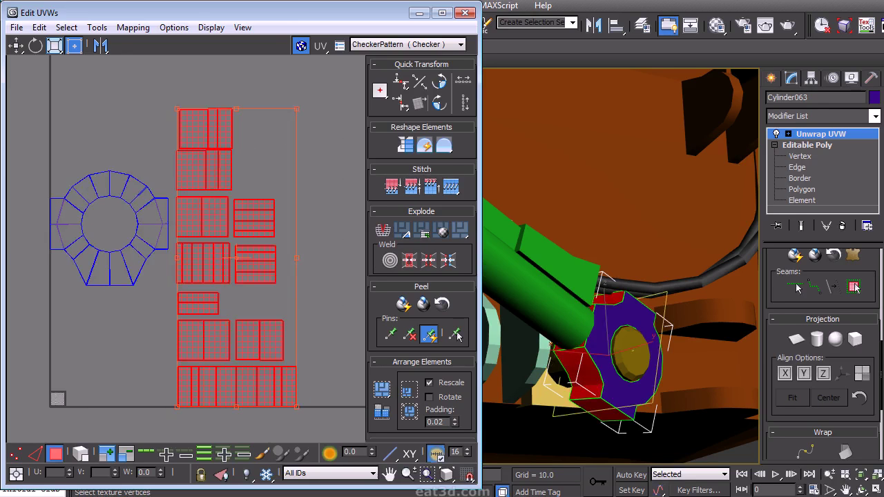
left_click(324, 201)
Stretch the left face of the upper three-face shell to match the width of the shell beneath it.
scroll(276, 172, "up", 3)
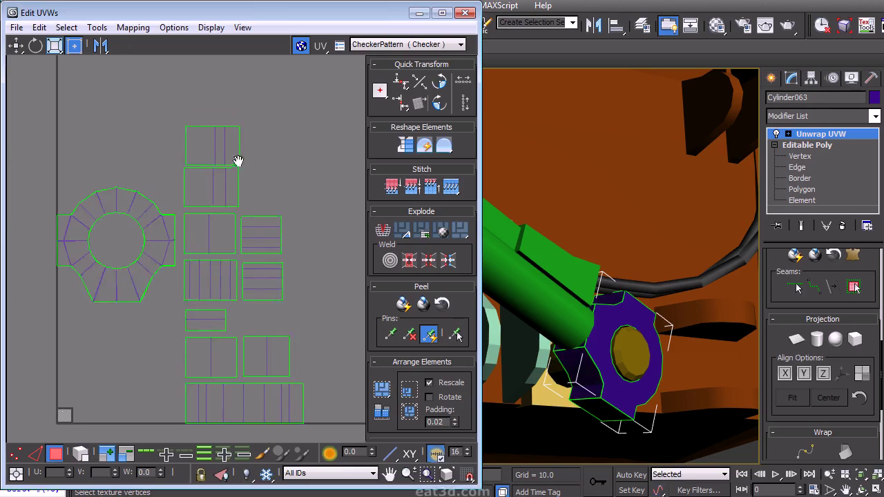
left_click_drag(123, 203, 123, 203)
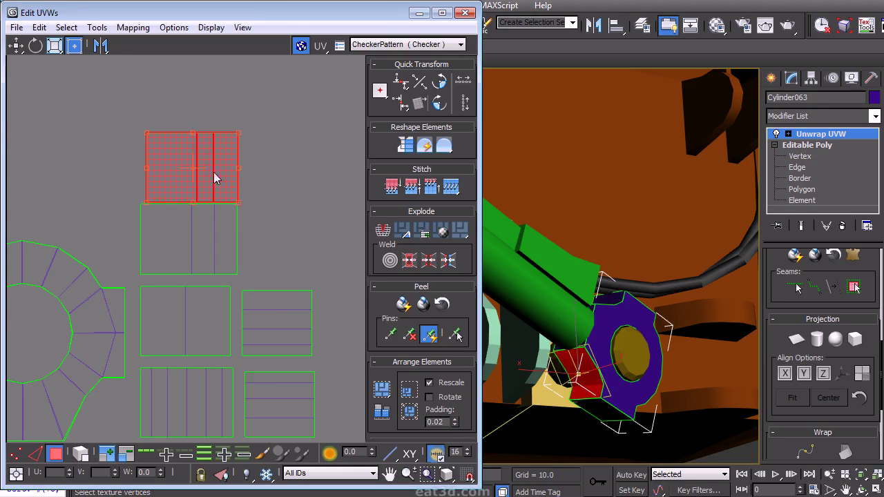
left_click_drag(216, 214, 203, 221)
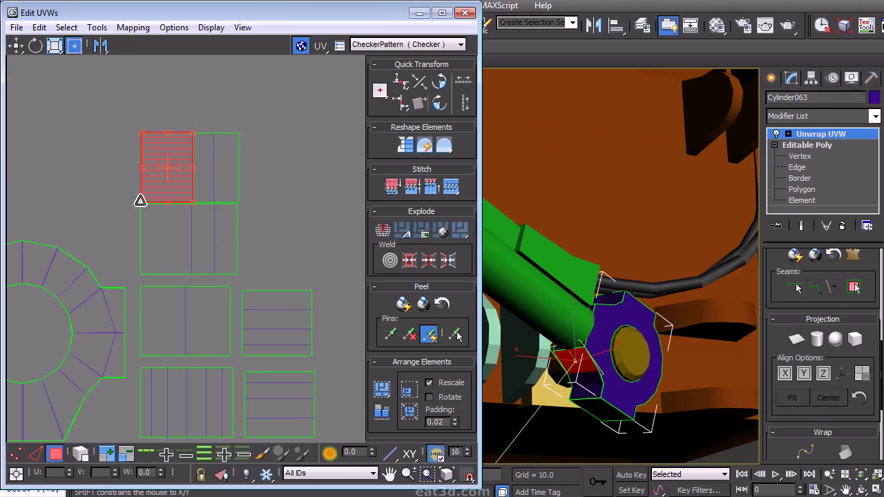
right_click(257, 174)
left_click(235, 149)
Vertically align the left and right edge vertices of the two three-face shells.
left_click_drag(254, 111, 236, 276)
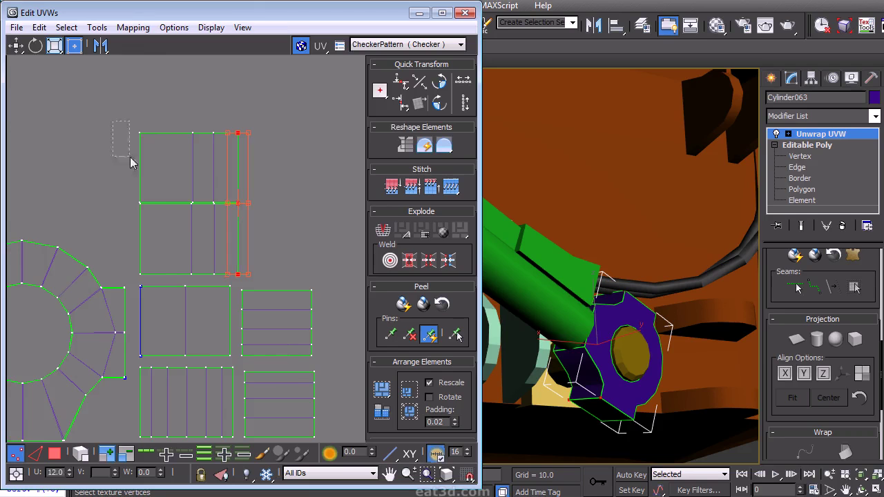
left_click_drag(151, 278, 153, 280)
left_click(401, 105)
middle_click_drag(183, 190, 205, 179)
left_click(311, 182)
middle_click_drag(270, 191, 254, 148)
Overlay the upper three-face shell on the matching one beneath it.
scroll(265, 138, "down", 2)
right_click(280, 125)
left_click(265, 75)
left_click_drag(265, 79, 142, 156)
left_click_drag(229, 132, 231, 171, "shift")
Identify the matching side faces on the model and overlay the lower two-face shell on its upper counterpart.
middle_click_drag(531, 310, 547, 308, "alt")
left_click(573, 384)
left_click(585, 386, "ctrl")
middle_click_drag(615, 372, 532, 391, "alt")
left_click(633, 293, "ctrl")
left_click(616, 282, "ctrl")
middle_click_drag(229, 270, 234, 210)
left_click_drag(257, 300, 166, 379)
left_click_drag(241, 354, 241, 190, "shift")
scroll(260, 160, "up", 2)
middle_click_drag(261, 160, 259, 188)
Vertically align the left and right edge vertices of the overlaid two-face shells.
right_click(275, 124)
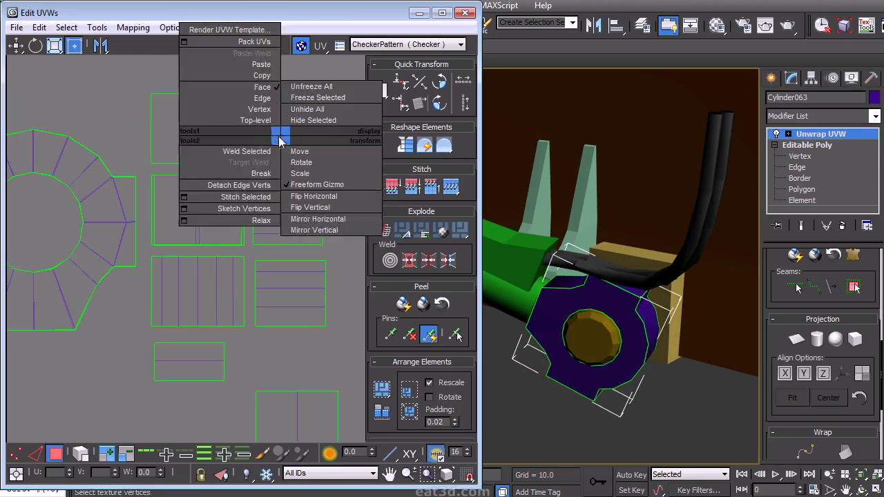
left_click(246, 123)
left_click(407, 106)
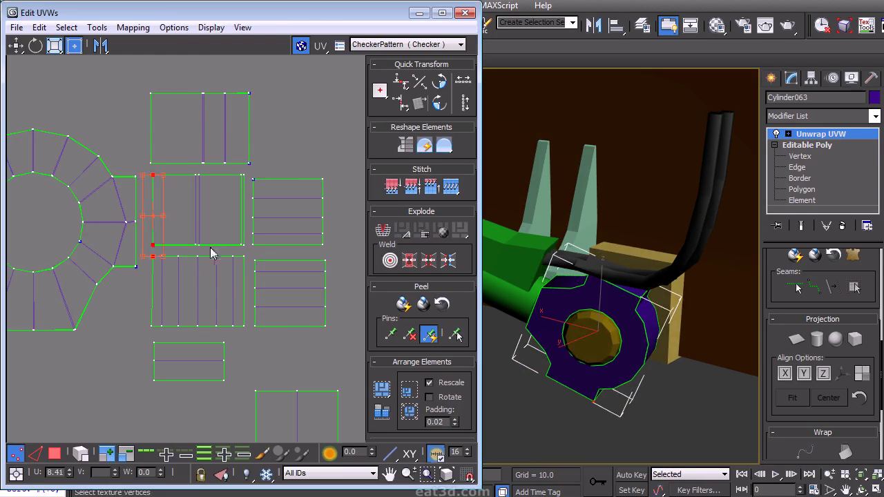
left_click(404, 106)
left_click_drag(234, 256, 248, 218)
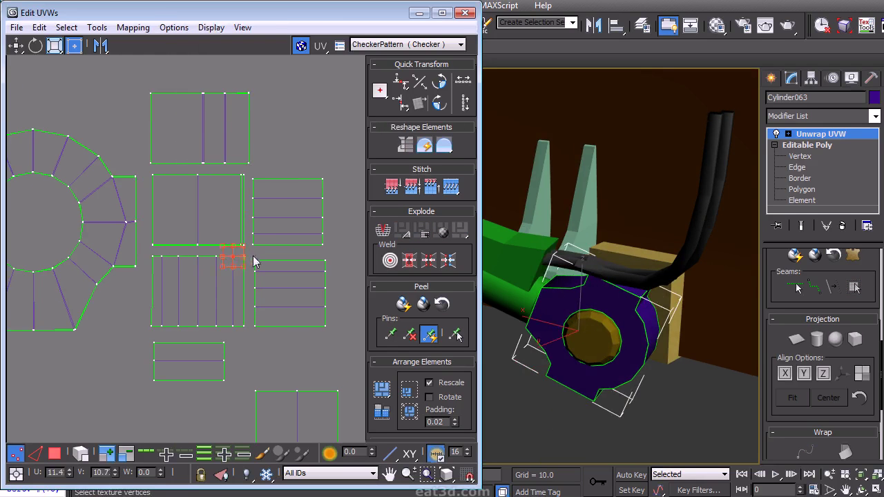
left_click_drag(257, 251, 230, 169)
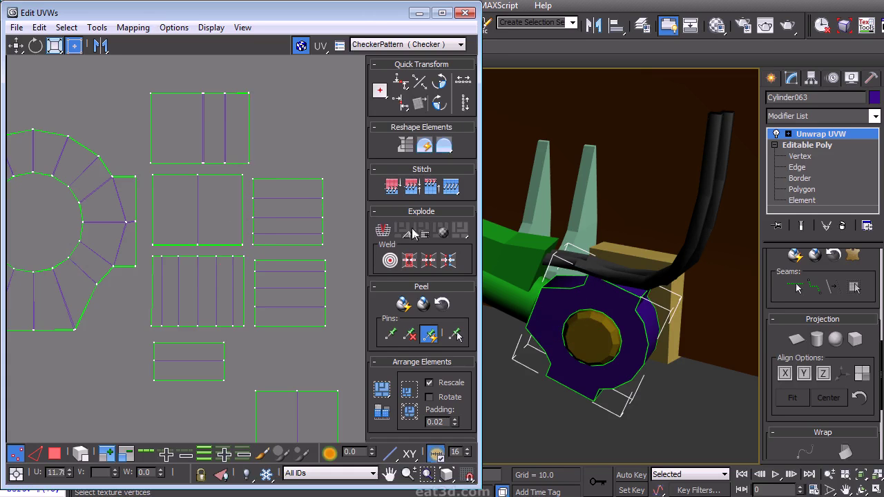
Horizontally align the ring shells' side tab vertices and bottom edge vertices.
left_click_drag(141, 188, 105, 164)
middle_click_drag(90, 187, 230, 169)
left_click_drag(58, 146, 137, 167)
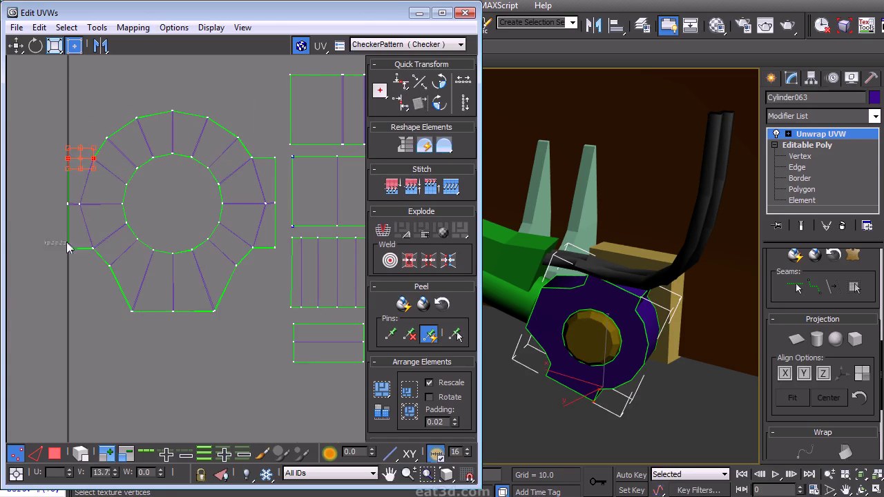
left_click_drag(284, 252, 284, 253)
left_click(187, 329)
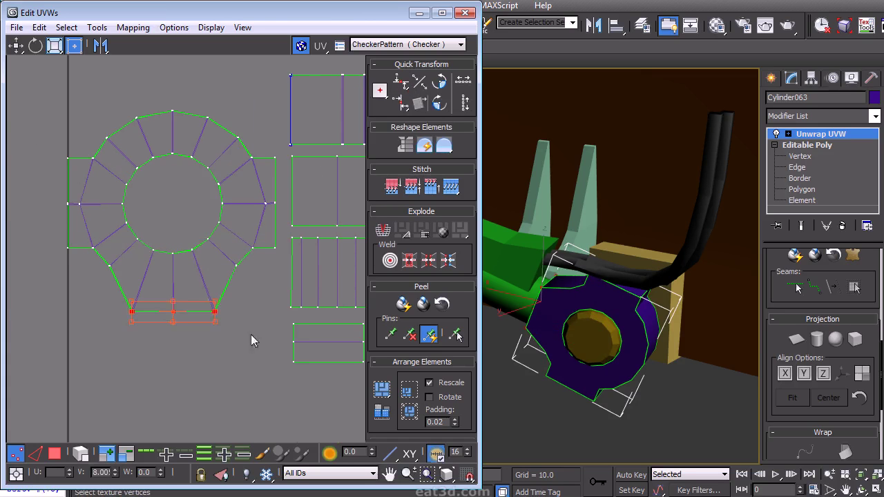
Locate the loose two-face shell's faces on the model and move the shell beside the overlaid three-face shells.
middle_click_drag(332, 190, 281, 236)
middle_click_drag(353, 310, 225, 167)
scroll(224, 167, "down", 2)
middle_click_drag(656, 298, 704, 278, "alt")
right_click(603, 279)
left_click(592, 241)
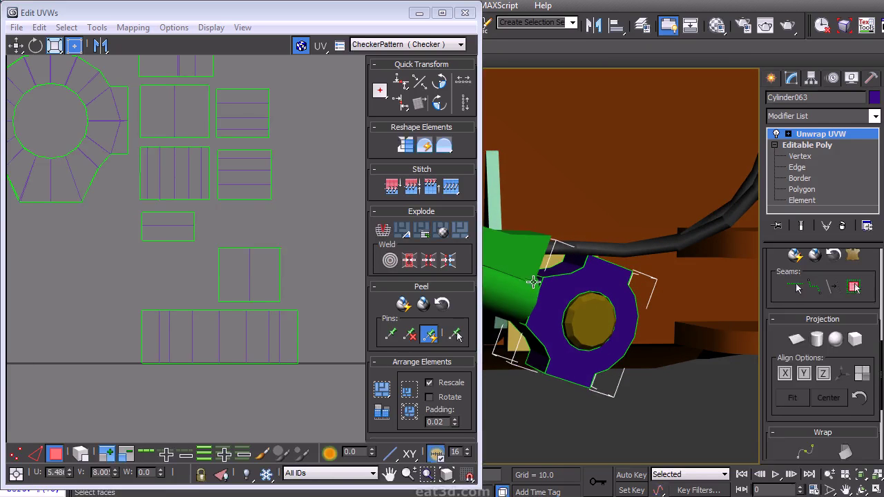
scroll(832, 294, "up", 5)
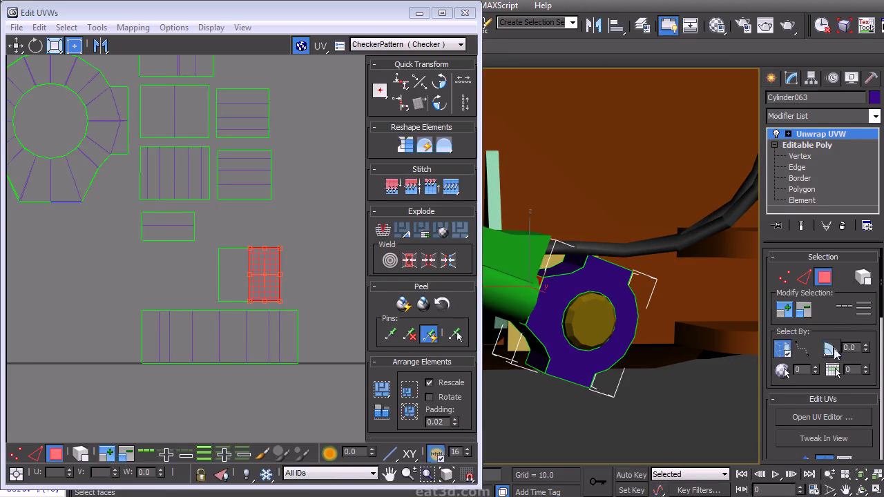
left_click(538, 282, "ctrl")
middle_click_drag(238, 254, 242, 308)
left_click_drag(269, 331, 269, 108)
Select the four strip shells of the ring's inner hole and unfold-map them into one strip.
left_click_drag(300, 209, 234, 152)
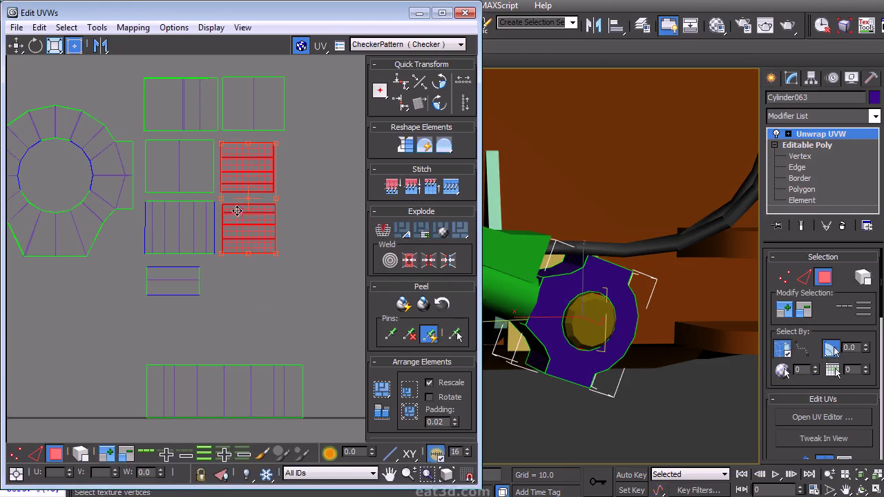
left_click_drag(140, 207, 141, 206, "ctrl")
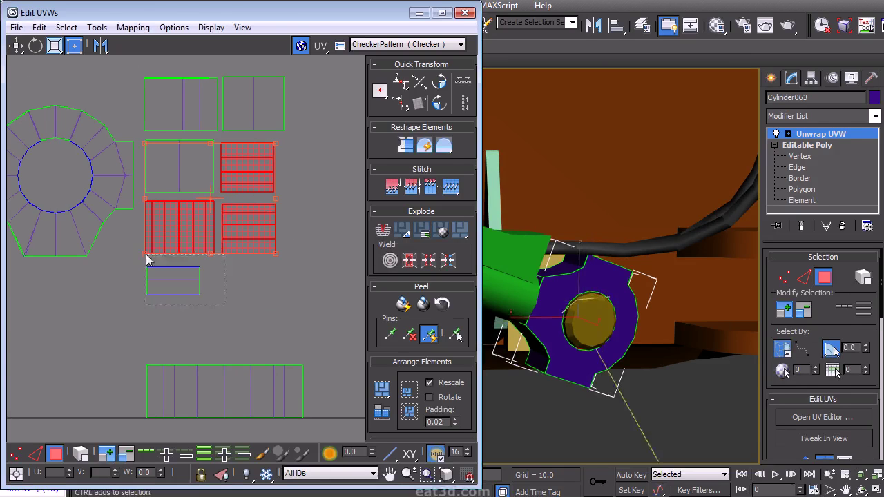
left_click_drag(146, 257, 207, 299, "ctrl")
left_click(132, 27)
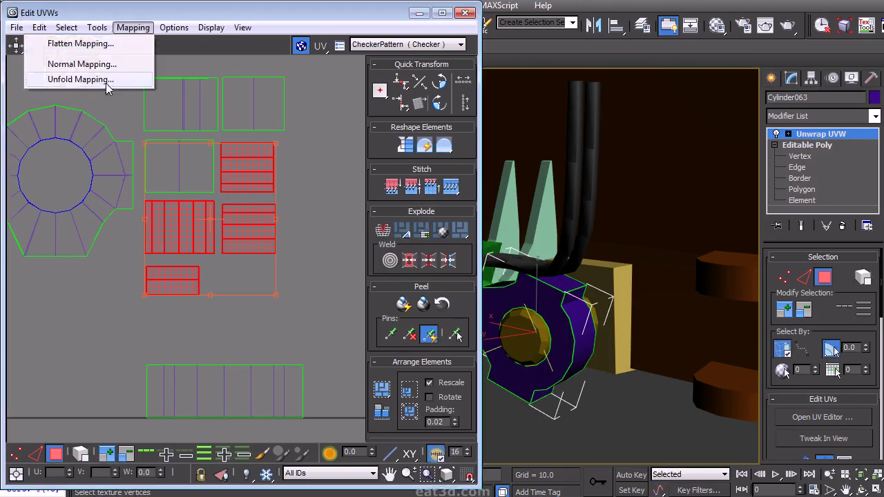
left_click(82, 79)
left_click(185, 10)
Position the unfolded inner-hole strip directly beneath the ring shells.
middle_click_drag(189, 194, 280, 105)
left_click_drag(199, 331, 263, 209)
scroll(264, 209, "down", 2)
middle_click_drag(263, 209, 243, 287)
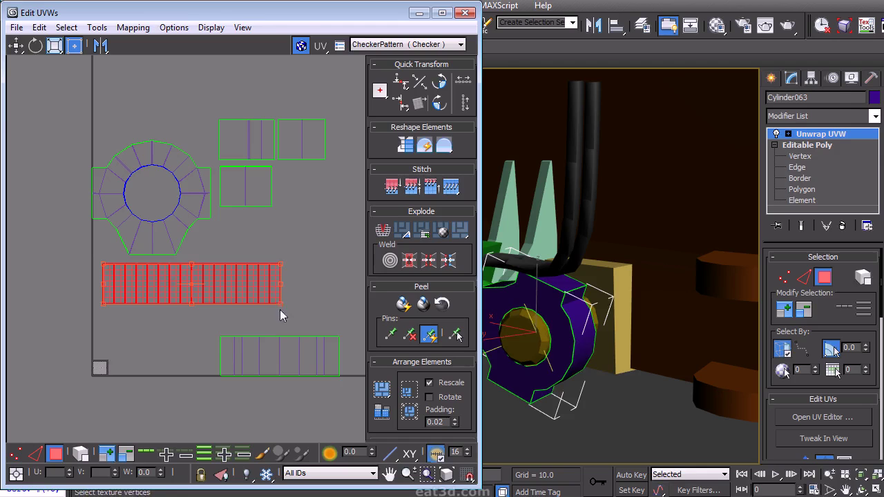
left_click_drag(257, 292, 167, 353)
Move the long strip up above the inner-hole strip and pack the two- and three-face shells beside the ring.
left_click(307, 366)
left_click_drag(307, 366, 307, 239)
left_click_drag(358, 280, 226, 141)
left_click_drag(1, 308, 1, 309)
left_click_drag(83, 343, 173, 278)
left_click_drag(274, 109, 276, 109)
left_click_drag(299, 147, 302, 183)
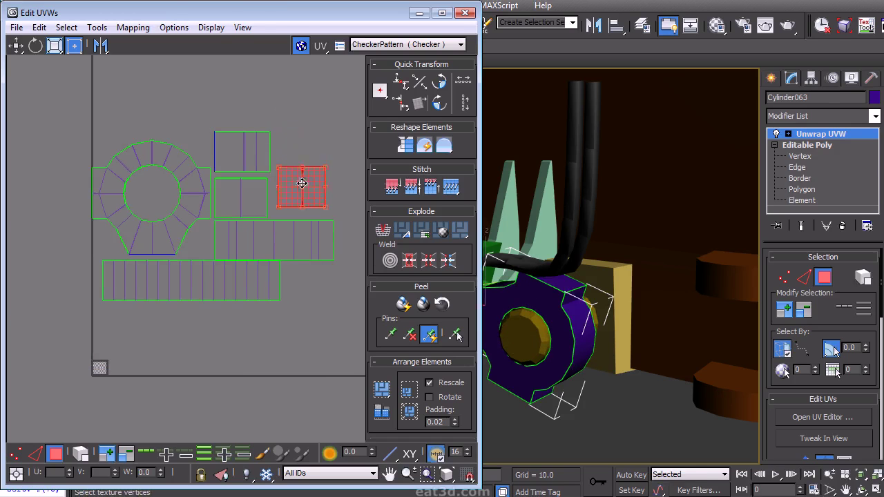
Select all of the cylinder part's shells and move the packed layout together to a new place in UV space.
middle_click_drag(293, 183, 242, 228)
scroll(240, 266, "down", 3)
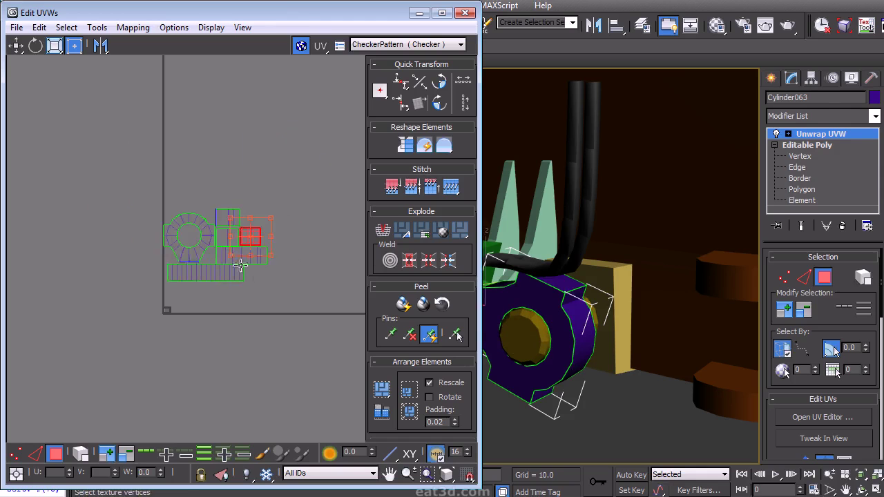
left_click_drag(173, 271, 173, 272)
left_click_drag(292, 294, 104, 198)
scroll(256, 237, "down", 4)
left_click_drag(151, 312, 352, 191)
scroll(277, 237, "down", 4)
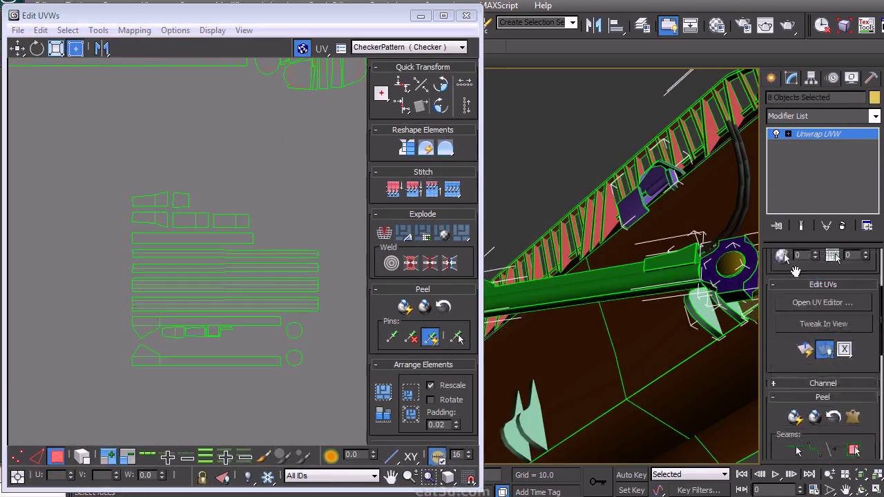
Unfold-map the long arm cylinder, rotate its shell horizontally and fit it into the gap between the bracket shells.
left_click(487, 314)
left_click(134, 30)
left_click(114, 83)
left_click(185, 10)
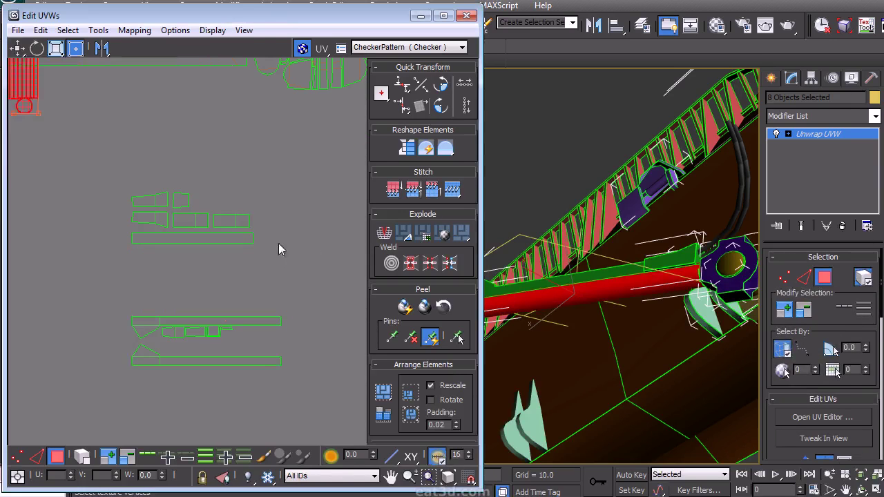
left_click(439, 108)
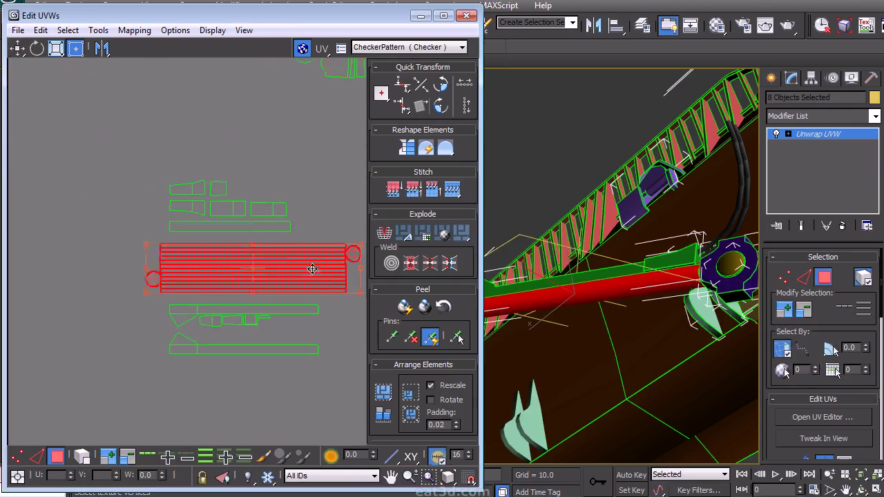
left_click(219, 295)
middle_click_drag(175, 258, 93, 286)
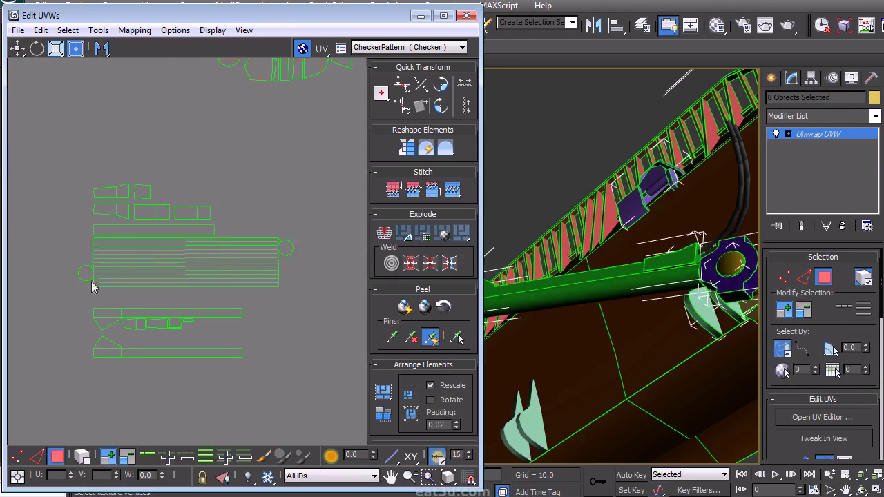
Examine the vertices along the edges of the unfolded arm shell.
left_click(180, 249)
left_click(19, 458, "ctrl")
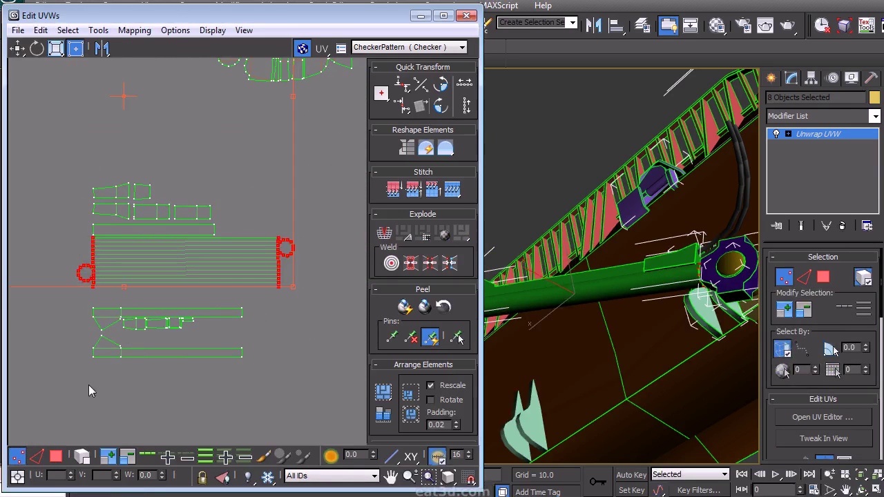
left_click(269, 326)
middle_click_drag(270, 283, 323, 400)
middle_click_drag(272, 329, 266, 272)
scroll(162, 337, "up", 3)
left_click_drag(163, 337, 180, 257)
left_click(207, 312)
scroll(191, 273, "up", 4)
Move the arm's left circular cap shell to the other end of the strip, next to the second cap.
right_click(124, 266)
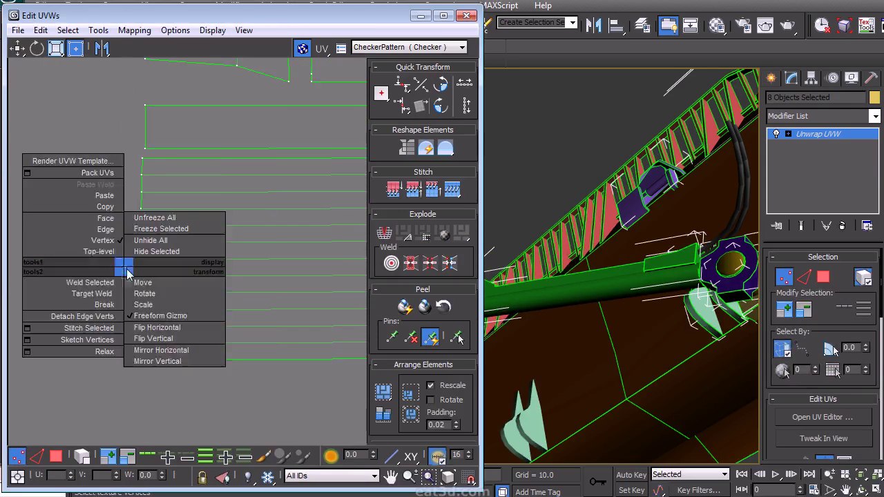
left_click(102, 222)
left_click_drag(61, 248, 165, 356)
middle_click_drag(230, 322, 174, 306)
scroll(194, 338, "down", 3)
scroll(123, 304, "down", 3)
middle_click_drag(109, 336, 103, 335)
left_click_drag(101, 293, 309, 292)
Overlay the two circular cap shells and place them above the right end of the arm strip.
middle_click_drag(288, 313, 140, 333)
scroll(244, 306, "up", 3)
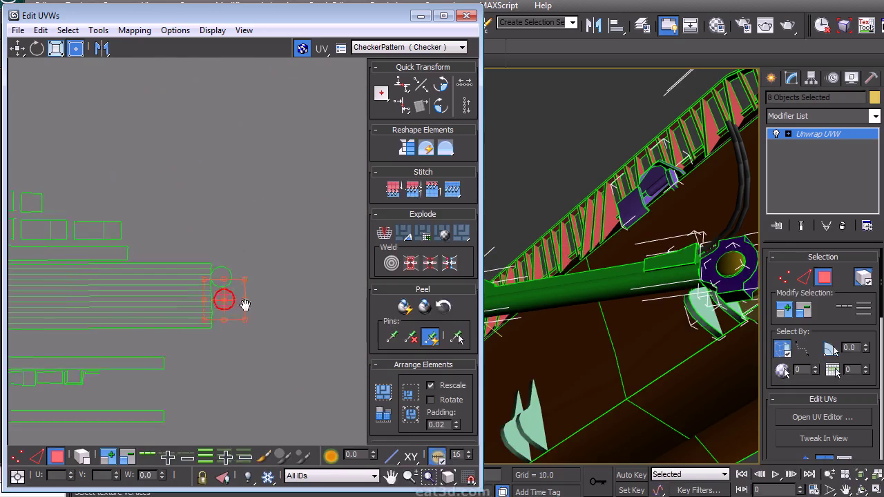
middle_click_drag(227, 310, 216, 235)
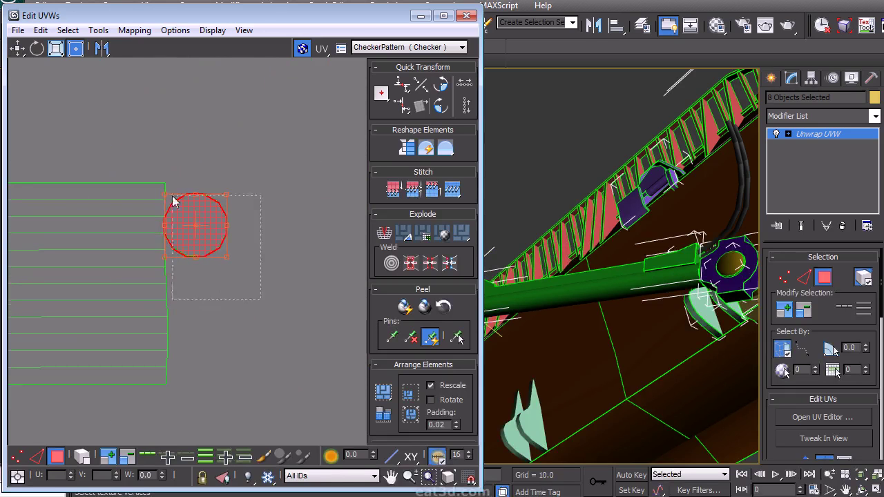
scroll(282, 253, "down", 4)
Slide the second bracket shell beneath the first one so that their angled ends nest side by side.
middle_click_drag(559, 277, 604, 359, "alt")
left_click(81, 457)
scroll(213, 332, "up", 3)
left_click(128, 341)
left_click_drag(128, 340, 83, 323)
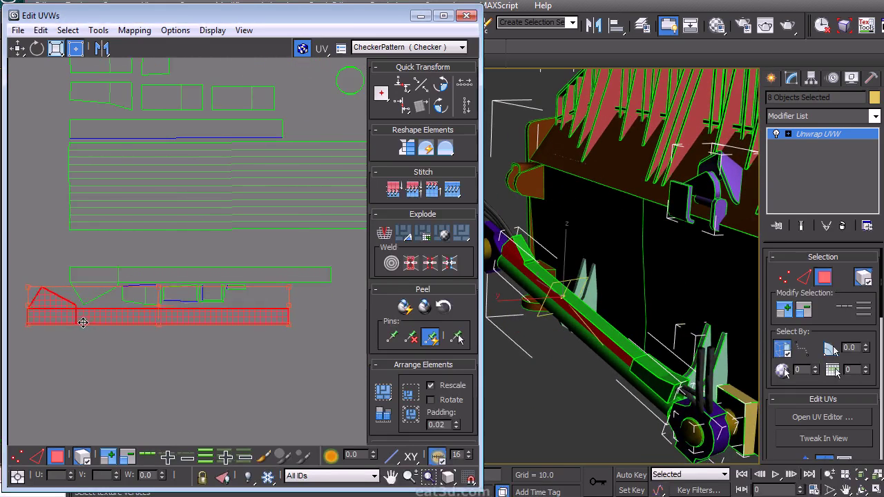
left_click(213, 329)
Move the smaller shells clear above the arm strip and place the bracket shells directly on top of the strip.
scroll(287, 354, "down", 3)
middle_click_drag(282, 360, 270, 368)
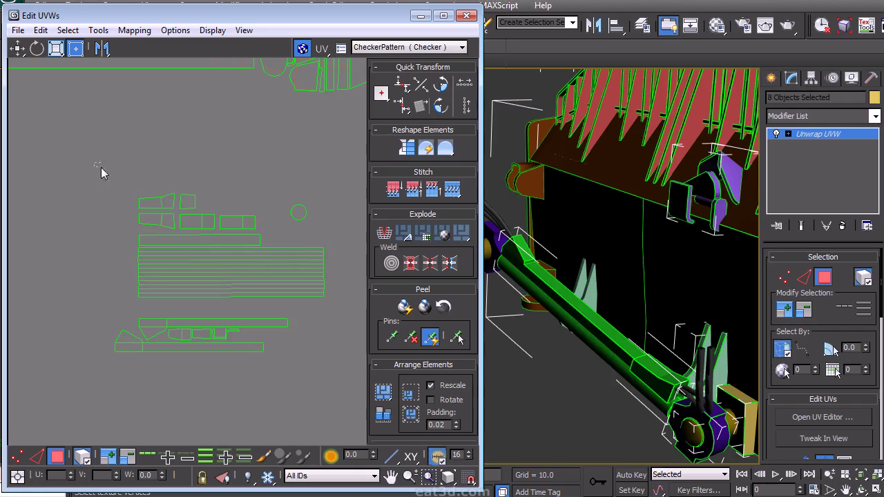
left_click_drag(101, 173, 304, 252)
left_click_drag(106, 261, 153, 274, "alt")
left_click_drag(221, 237, 199, 181)
left_click_drag(294, 362, 97, 313)
left_click_drag(169, 343, 194, 237)
scroll(189, 219, "up", 3)
middle_click_drag(189, 220, 149, 249)
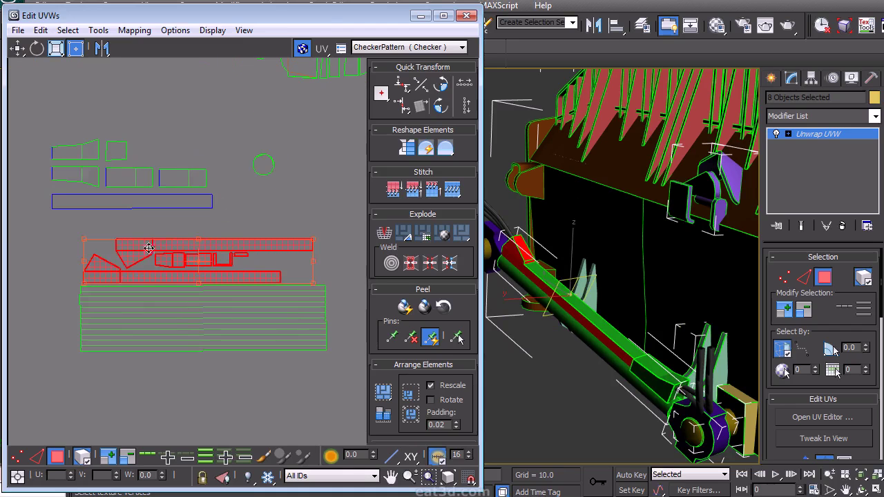
Place the circular cap beside the lower bracket shell, and the long strip and two box shells in a row above the brackets.
left_click(300, 377)
left_click(268, 168)
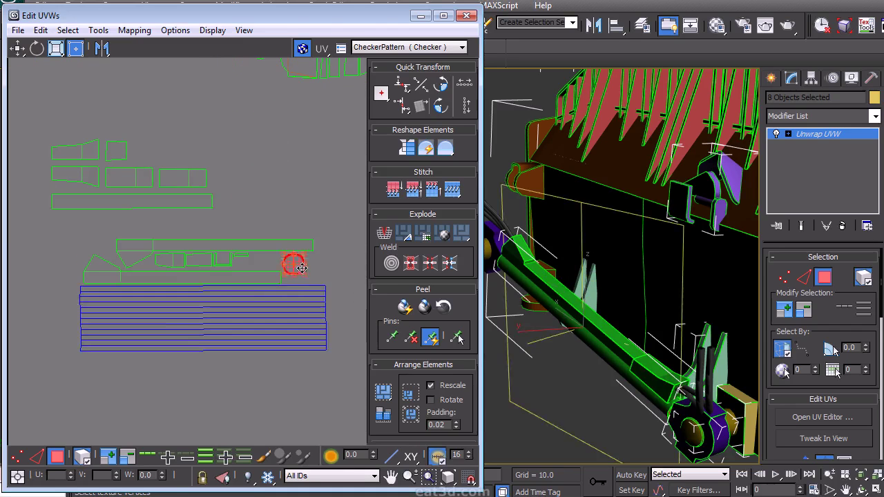
left_click(220, 220)
left_click_drag(78, 196, 112, 226)
left_click_drag(191, 172, 268, 188)
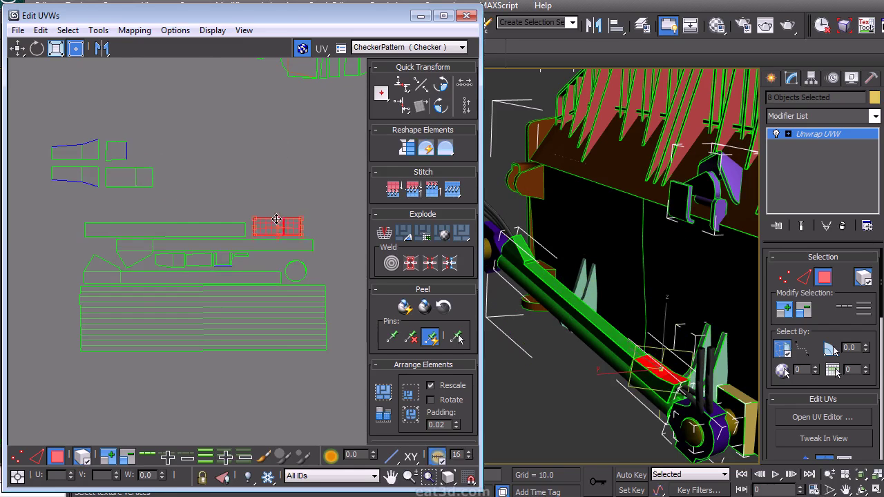
left_click(127, 176)
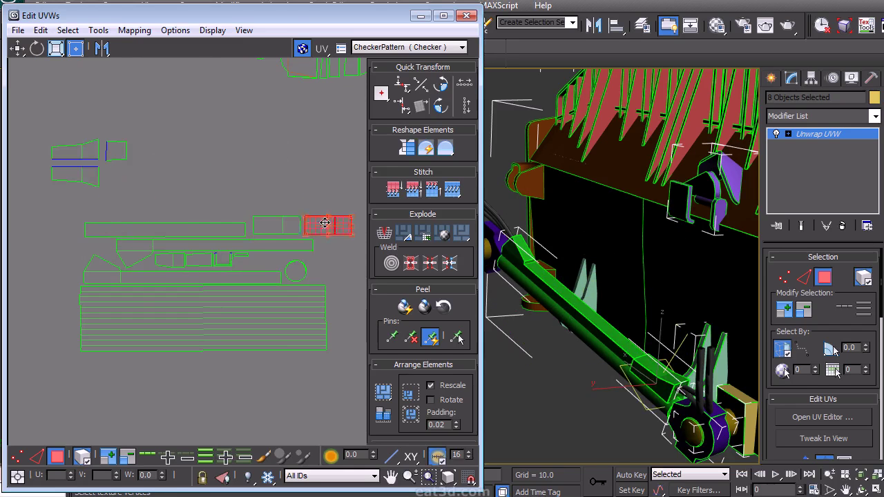
Move the circular cap to the end of the upper row and fit the second box shell into the gap between the brackets.
scroll(206, 264, "up", 3)
left_click_drag(216, 276, 254, 198)
left_click_drag(295, 257, 218, 249)
scroll(187, 253, "down", 2)
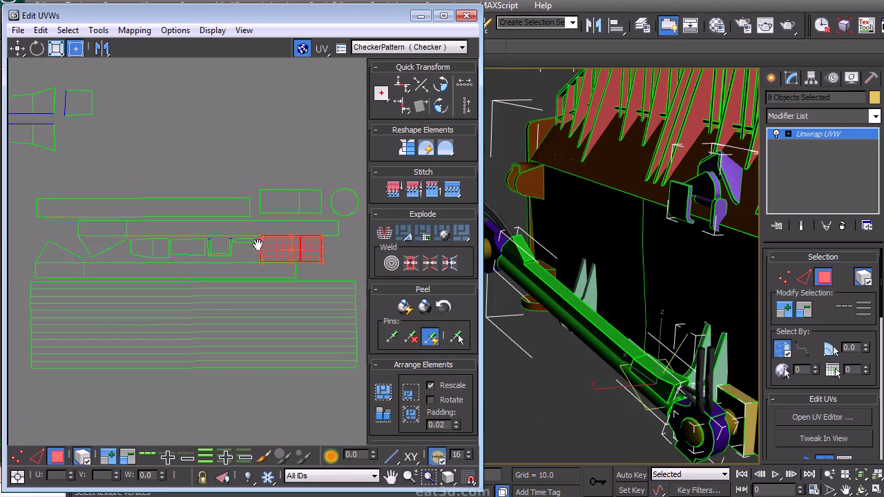
Nudge the upper bracket shell and the long strip above it to even out the spacing between the rows.
left_click_drag(380, 264, 357, 265)
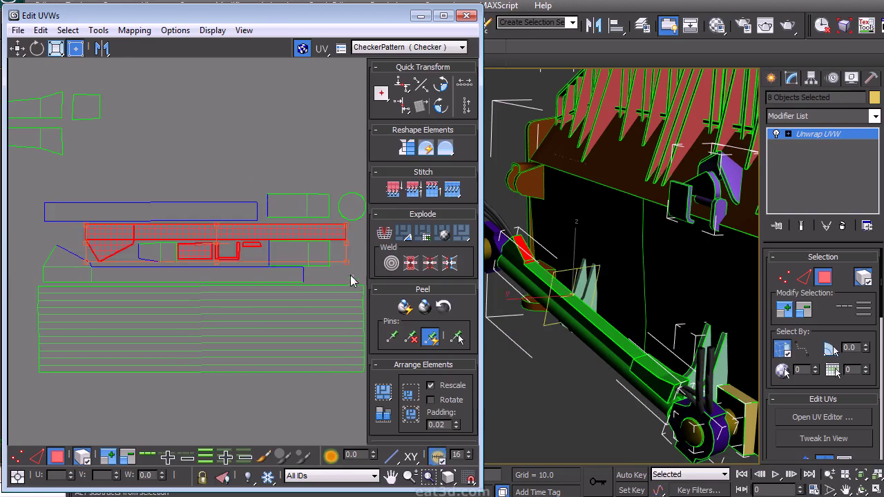
left_click(167, 232)
left_click_drag(168, 233, 162, 229)
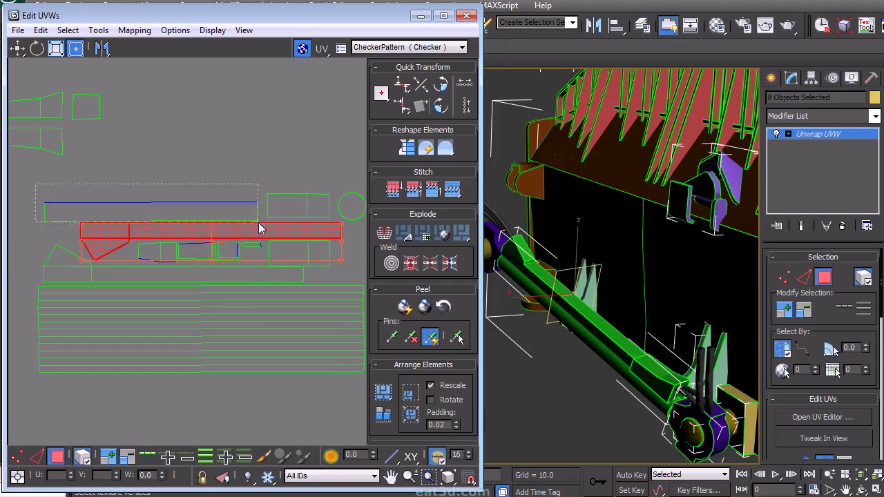
left_click_drag(258, 222, 258, 223)
left_click_drag(239, 211, 243, 205)
middle_click_drag(342, 259, 272, 236)
left_click_drag(194, 209, 194, 208)
middle_click_drag(228, 257, 294, 282)
scroll(274, 238, "down", 2)
Place the small square shell under the long strip's left end, beside the upper bracket shell.
left_click(133, 144)
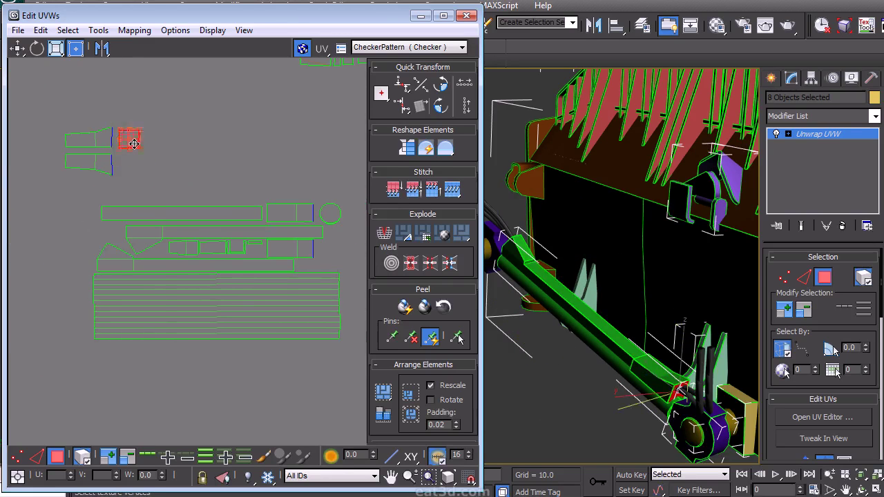
left_click_drag(63, 145, 64, 146)
middle_click_drag(145, 173, 209, 233)
scroll(210, 233, "up", 2)
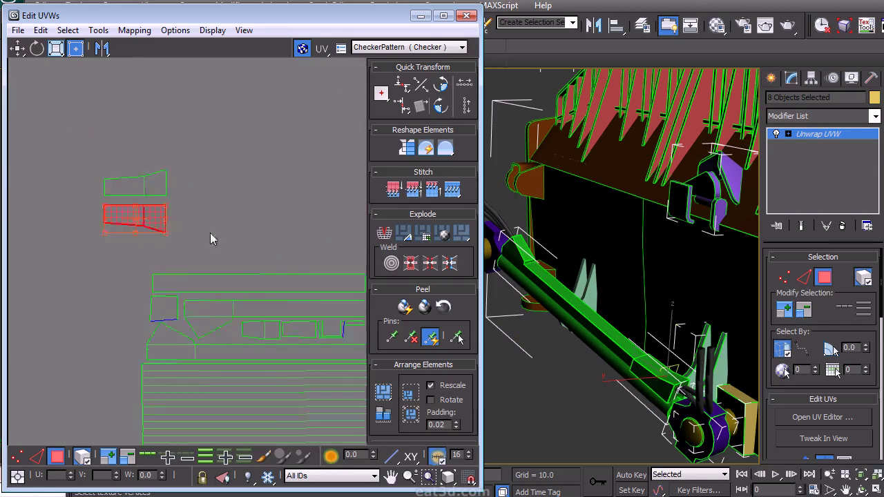
Mirror the lower tapered shell, rotate it by two quarter turns and overlay it on the matching tapered shell.
middle_click_drag(208, 166, 277, 223)
left_click(101, 49)
left_click(441, 85)
left_click(441, 85)
scroll(247, 201, "up", 2)
left_click_drag(190, 347, 190, 262)
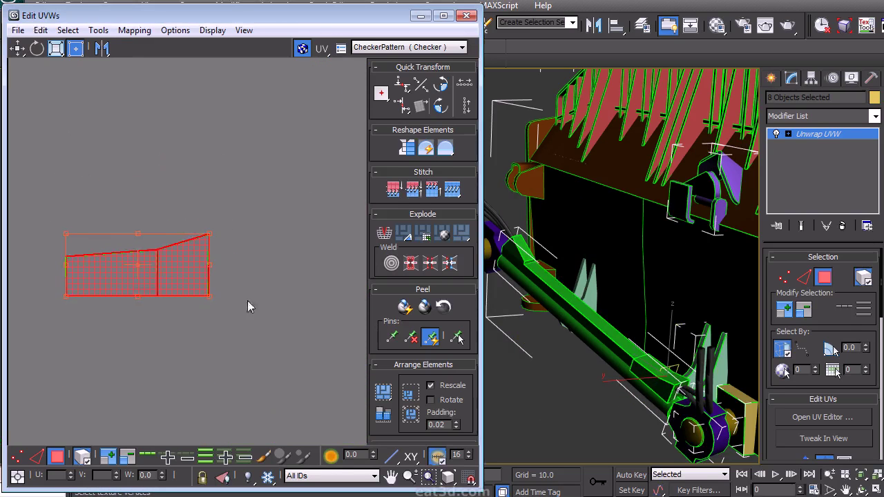
Move the overlaid tapered shells to the right end of the lower bracket shell and rotate them a quarter turn.
scroll(145, 224, "down", 4)
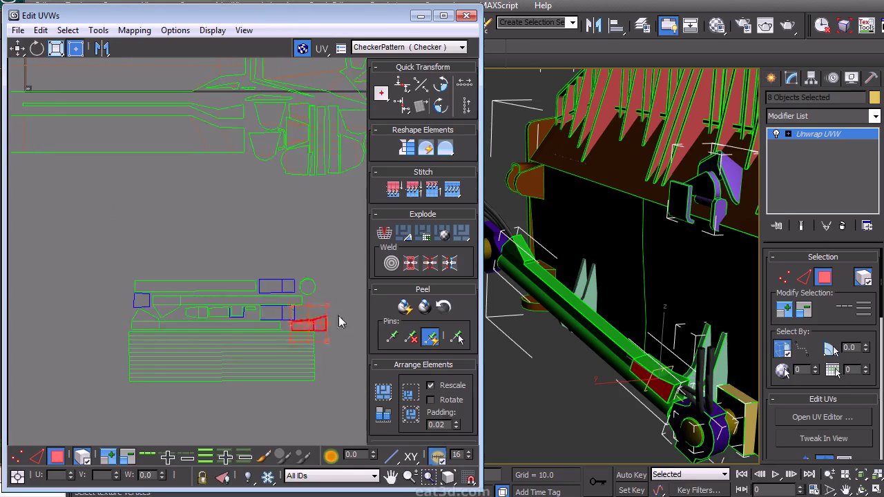
scroll(339, 321, "up", 3)
left_click(440, 85)
left_click_drag(240, 323, 238, 297)
Try to align vertices on the tapered shell's edge, and undo the alignment.
left_click(241, 245)
left_click(258, 264)
right_click(258, 264)
left_click(183, 227)
left_click_drag(225, 278, 205, 253)
left_click(399, 101)
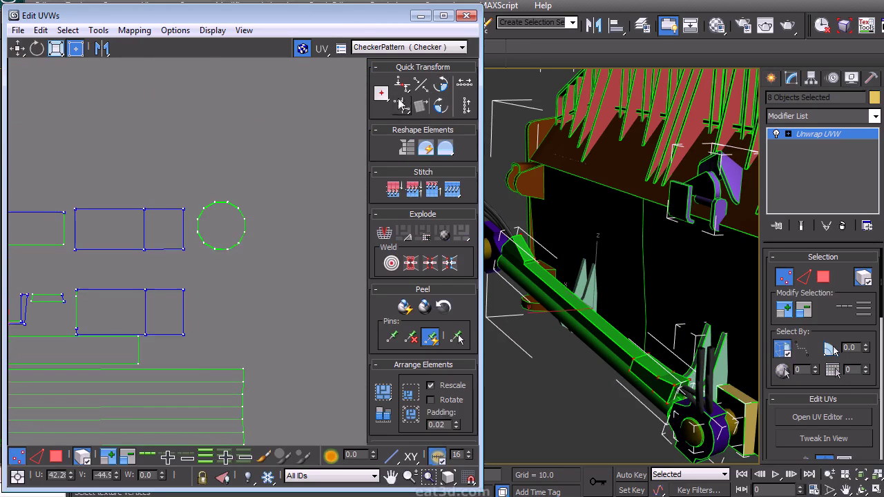
key("ctrl+z")
left_click(279, 270)
Move the arm's packed shells to the lower left of the main layout and set the clamp bracket's shells beside them.
scroll(301, 265, "down", 7)
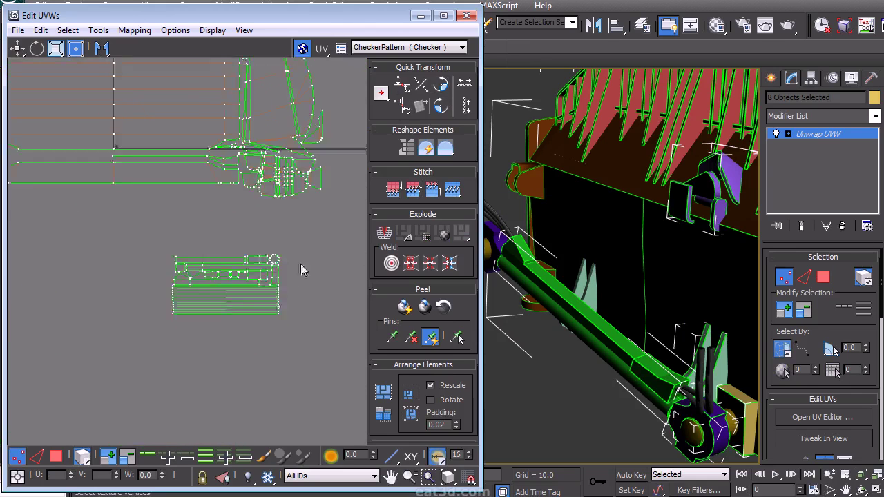
left_click_drag(332, 357, 198, 266)
middle_click_drag(255, 274, 243, 312)
scroll(242, 312, "down", 2)
left_click_drag(260, 335, 313, 147)
middle_click_drag(254, 168, 250, 180)
scroll(245, 148, "down", 3)
left_click_drag(269, 145, 161, 264)
left_click_drag(231, 349, 291, 413)
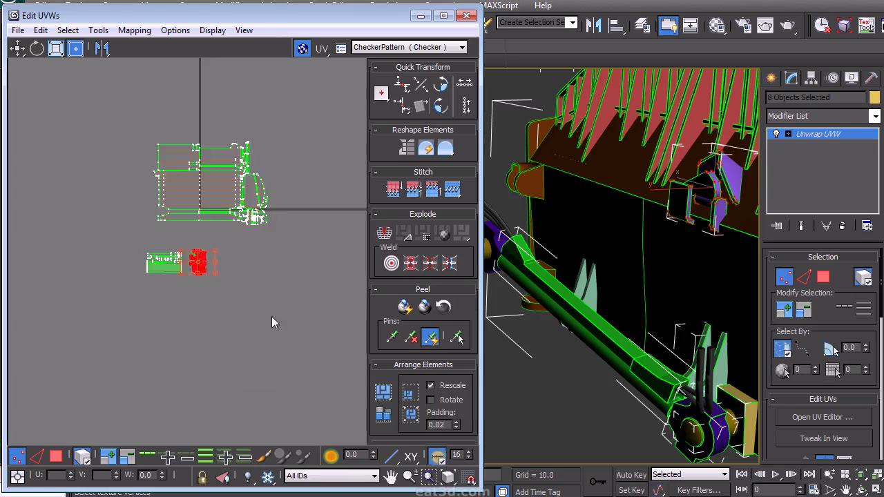
Bring the blade spikes' distant shell group close to the left side of the main layout.
scroll(272, 319, "down", 4)
scroll(78, 348, "up", 2)
left_click_drag(213, 241, 100, 302)
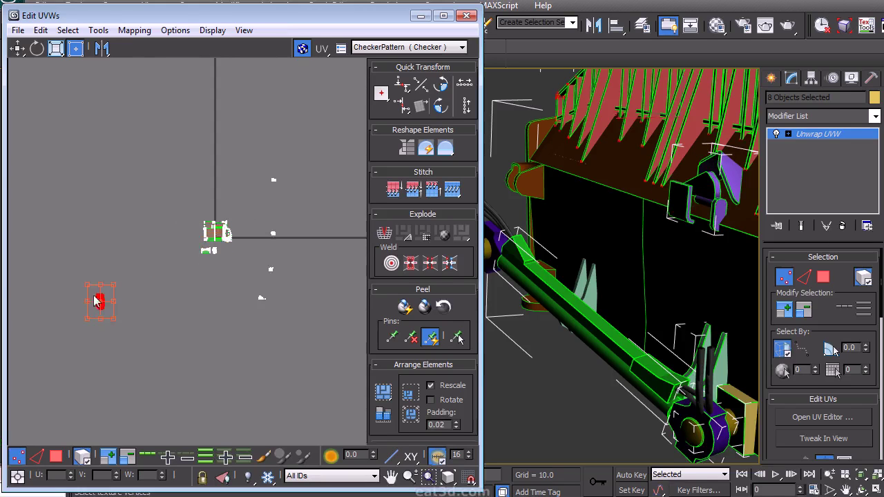
left_click(55, 457)
left_click_drag(60, 355, 136, 270)
left_click_drag(111, 307, 137, 295)
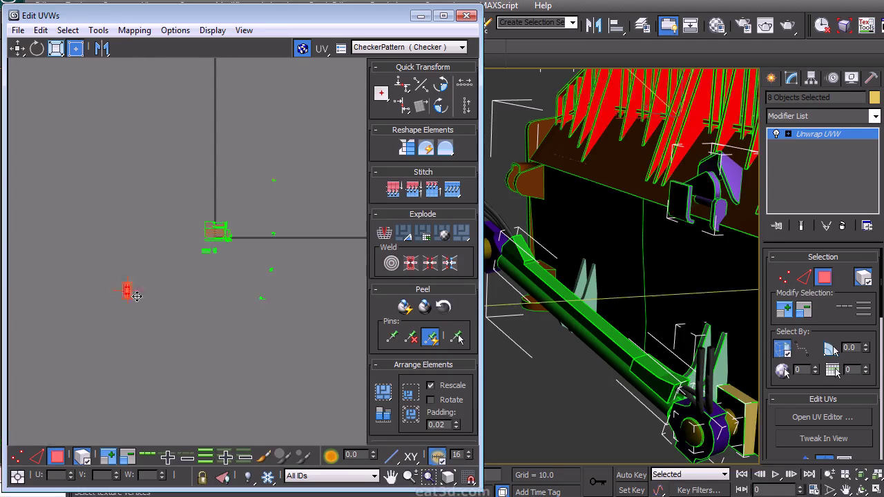
left_click(268, 303)
left_click_drag(241, 258, 286, 190)
left_click(278, 238)
scroll(252, 233, "up", 8)
left_click_drag(133, 257, 132, 256)
middle_click_drag(177, 267, 204, 311)
Move the clamp bracket's shells to the right side of the main layout's upper section.
left_click_drag(191, 349, 295, 171)
scroll(262, 194, "up", 3)
middle_click_drag(263, 194, 184, 301)
mouse_move(242, 226)
left_mouse_down()
mouse_move(236, 217)
mouse_move(233, 228)
left_mouse_up()
middle_click_drag(199, 261, 359, 211)
scroll(359, 211, "down", 3)
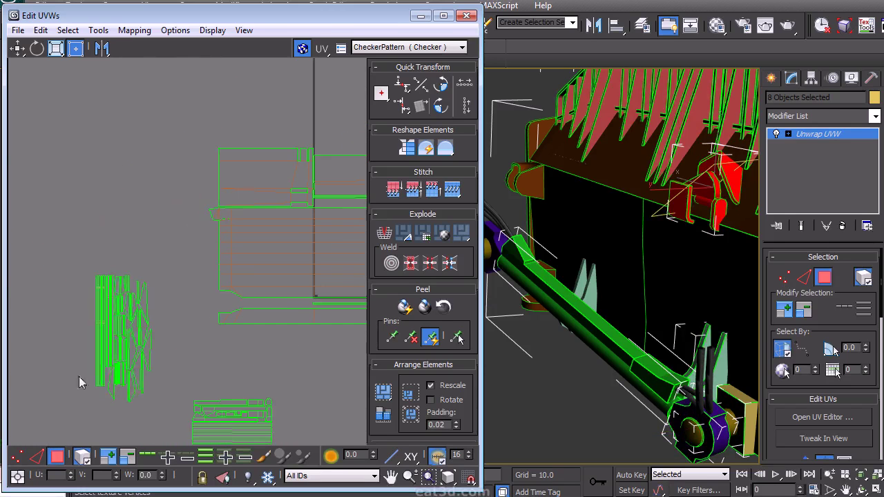
Fit the spike shells against the main layout's left edge and bring the remaining outlying shell groups closer.
left_click_drag(169, 241, 169, 241)
left_click_drag(127, 327, 196, 268)
scroll(201, 311, "down", 2)
middle_click_drag(201, 311, 75, 298)
scroll(75, 297, "down", 2)
middle_click_drag(234, 223, 225, 232)
left_click_drag(273, 170, 273, 233)
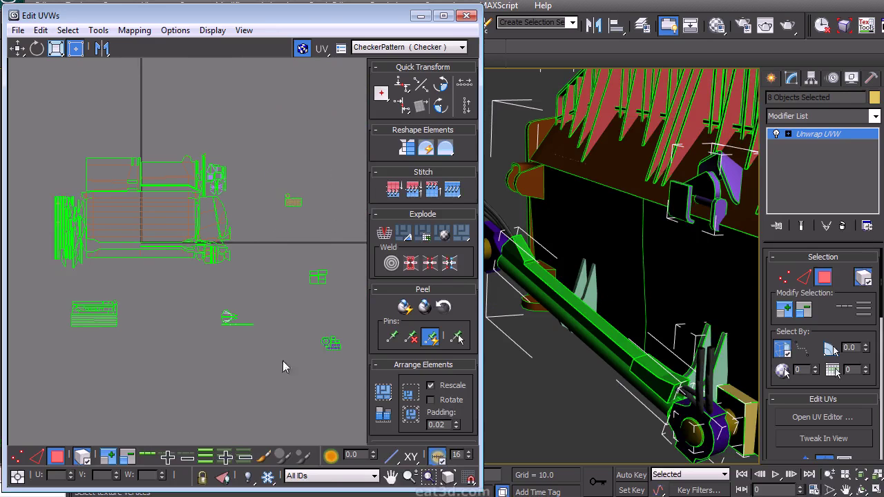
Move the pointed fins' shells onto the top edge of the main layout's upper section.
left_click(242, 325)
scroll(161, 169, "up", 6)
left_click_drag(119, 227, 119, 171)
scroll(127, 227, "down", 2)
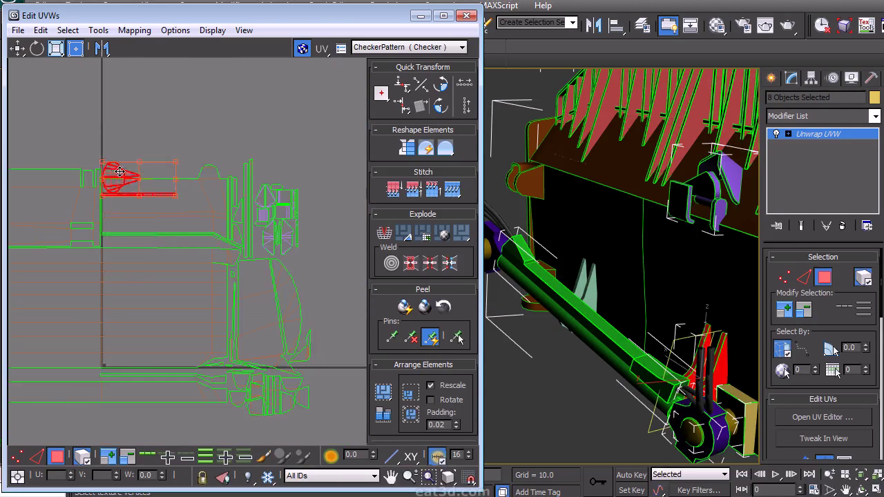
scroll(119, 171, "up", 4)
middle_click_drag(119, 172, 161, 201)
left_click(114, 211)
Arrange the individual fin shells in the free space along the top edge, mirroring the pieces that need to fit.
middle_click_drag(299, 250, 252, 259)
left_click_drag(58, 300, 58, 300)
left_click_drag(104, 241, 165, 132)
left_click_drag(254, 156, 97, 59)
left_click(102, 48)
left_click_drag(206, 122, 207, 183)
left_click_drag(311, 169, 310, 165)
Rotate the arm's packed shells a quarter turn and place them above the spike shells, left of the main layout.
scroll(271, 186, "down", 5)
middle_click_drag(132, 326, 221, 347)
left_click_drag(221, 383, 133, 326)
left_click(442, 106)
left_click_drag(176, 345, 144, 161)
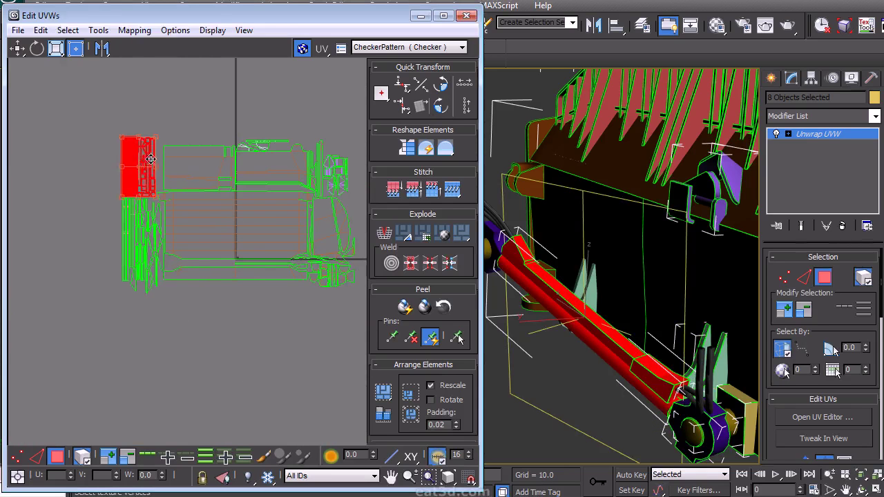
Move the round hub's shell group from the outlying area onto the left part of the main layout's upper section.
middle_click_drag(143, 158, 34, 184)
middle_click_drag(268, 289, 224, 223)
scroll(224, 223, "down", 3)
left_click(312, 328)
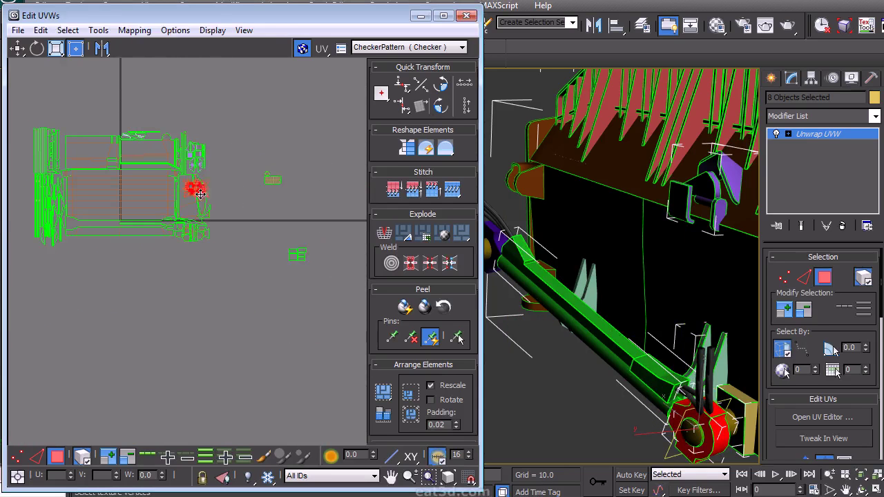
middle_click_drag(105, 161, 227, 270)
scroll(217, 230, "up", 6)
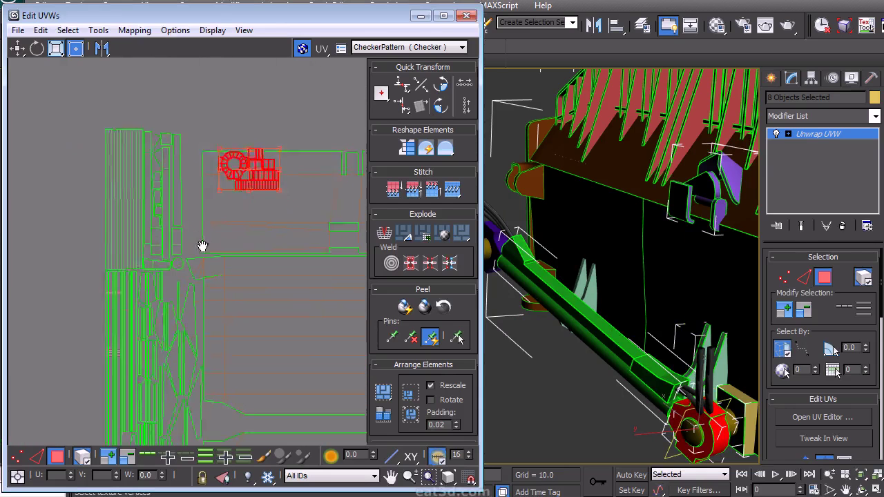
Take out the circular cap, shift the arm's packed shells closer to the main layout and place the cap at their upper right.
left_click(176, 257)
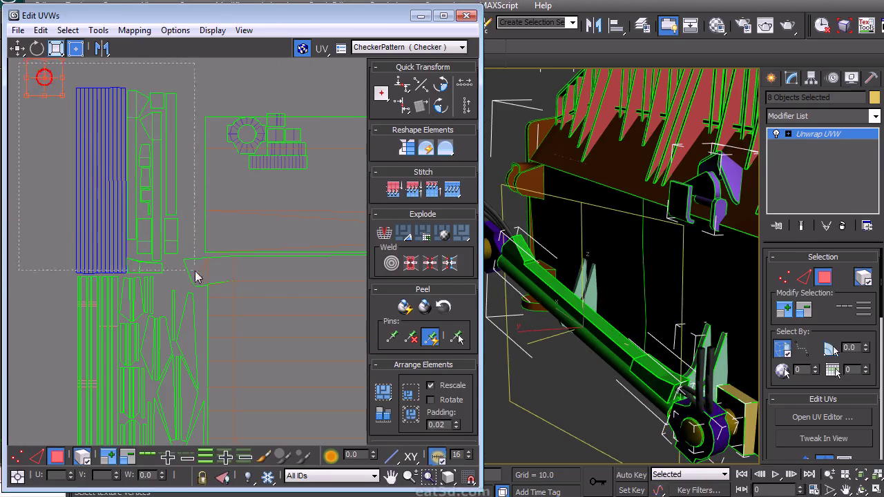
left_click_drag(195, 271, 196, 271)
left_click_drag(137, 223, 156, 223)
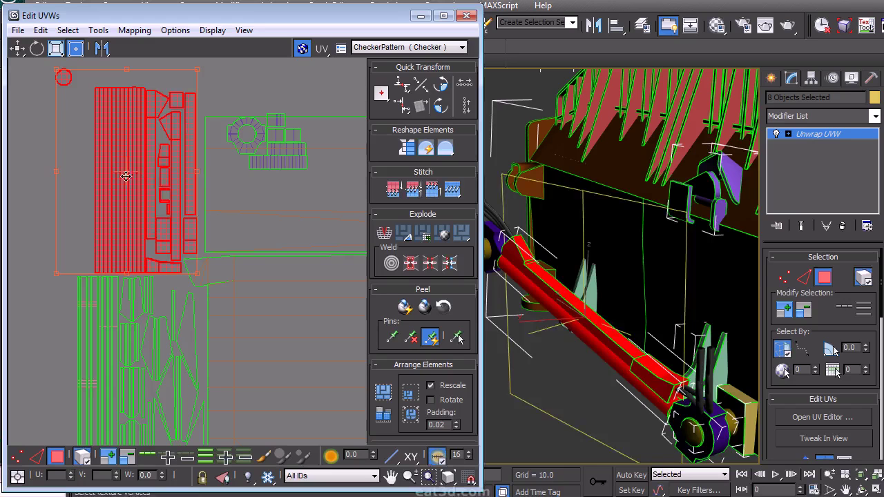
left_click(50, 179)
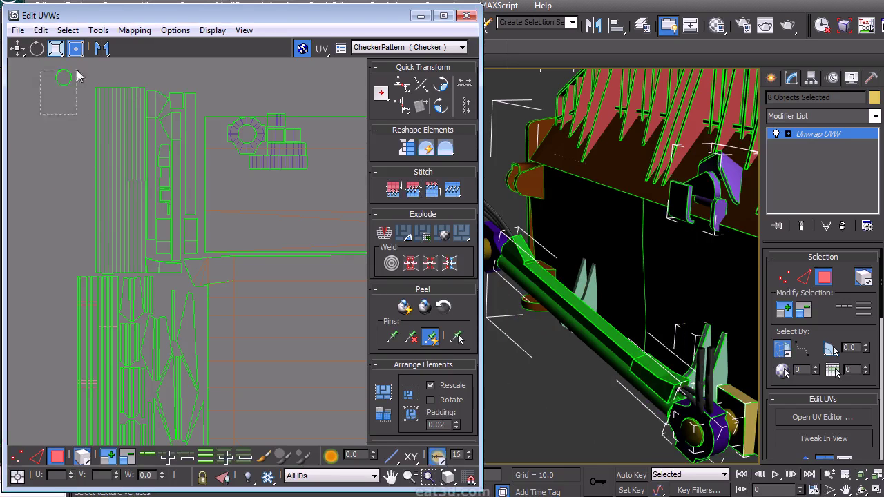
left_click_drag(70, 83, 185, 88)
middle_click_drag(219, 114, 149, 136)
Move the round hub's shells to the upper right of the main layout, above the clamp bracket's shells.
left_click_drag(267, 115, 298, 103)
scroll(199, 207, "down", 2)
scroll(298, 103, "down", 3)
middle_click_drag(311, 104, 160, 160)
left_click_drag(143, 157, 287, 185)
scroll(283, 190, "down", 1)
middle_click_drag(299, 234, 213, 181)
scroll(281, 201, "down", 1)
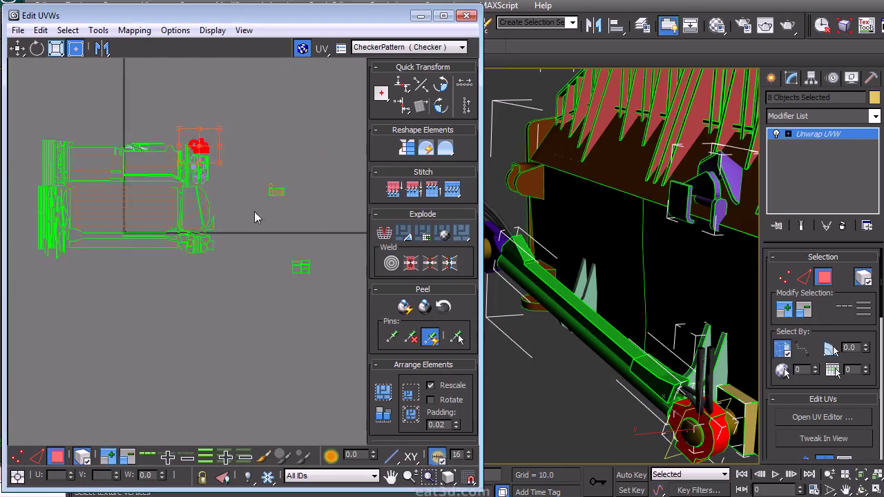
Move the hub pin's shells next to the right edge of the main layout, below the clamp bracket's shells.
left_click_drag(256, 213, 295, 160)
middle_click_drag(277, 203, 278, 217)
scroll(278, 212, "up", 1)
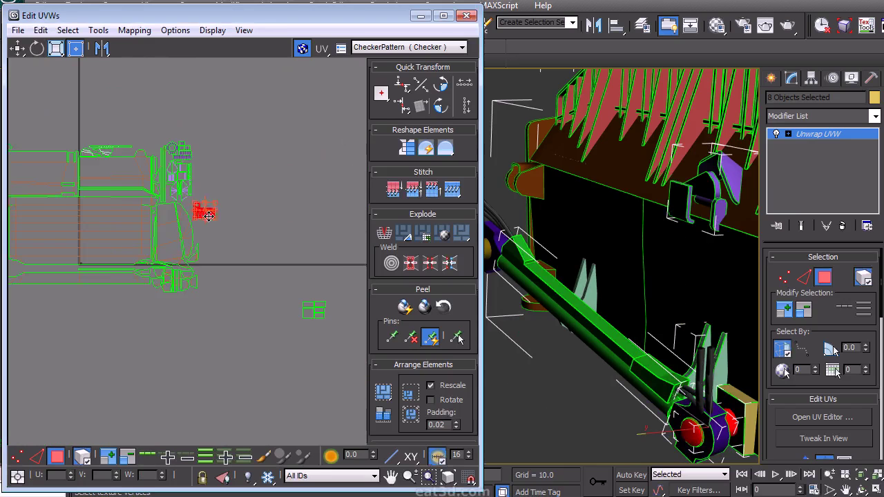
scroll(125, 253, "up", 2)
Bring the rectangular block's shells to the left end of the narrow gap along the bottom of the main layout.
middle_click_drag(124, 254, 92, 193)
left_click_drag(297, 222, 362, 299)
left_click_drag(338, 271, 85, 239)
middle_click_drag(135, 285, 277, 312)
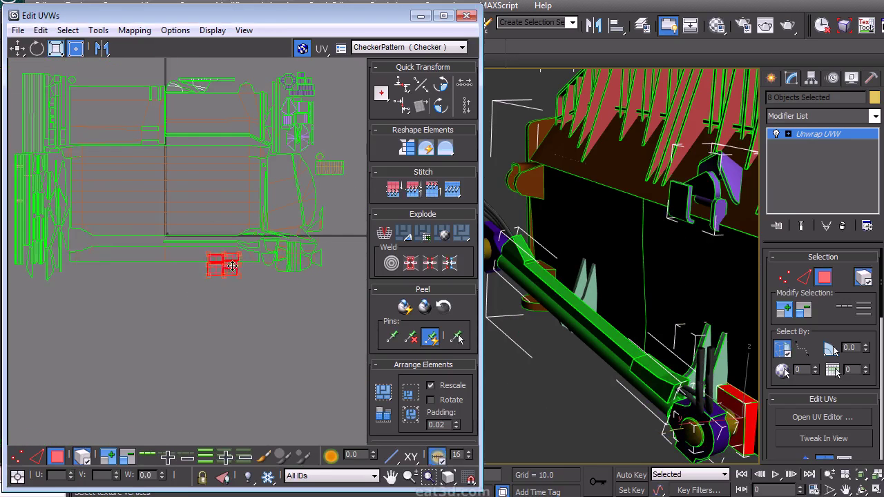
scroll(101, 245, "up", 4)
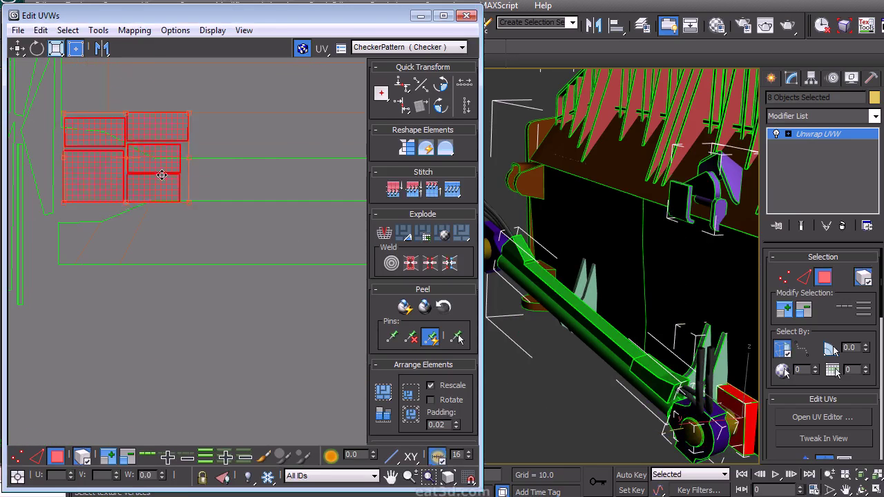
Line up three of the rectangular block's small shells in a row inside the narrow gap, starting beside its wider left end.
left_click(214, 170)
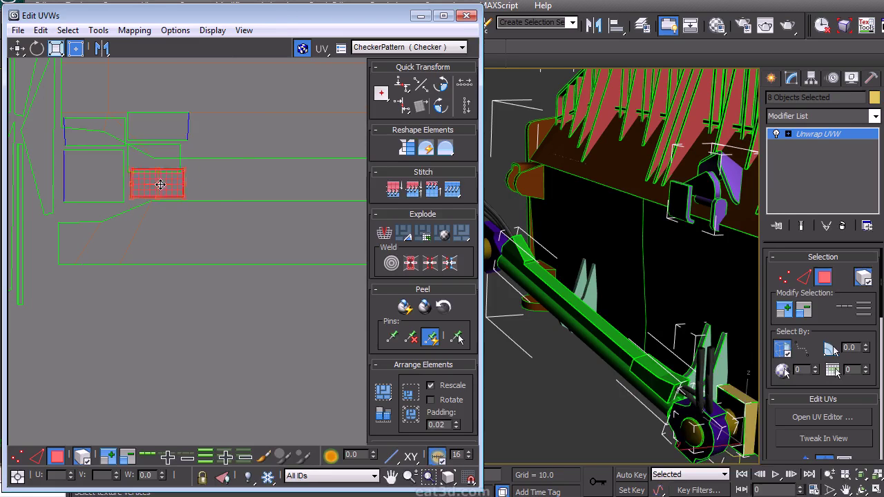
left_click_drag(129, 140, 125, 138)
left_click_drag(145, 157, 220, 180)
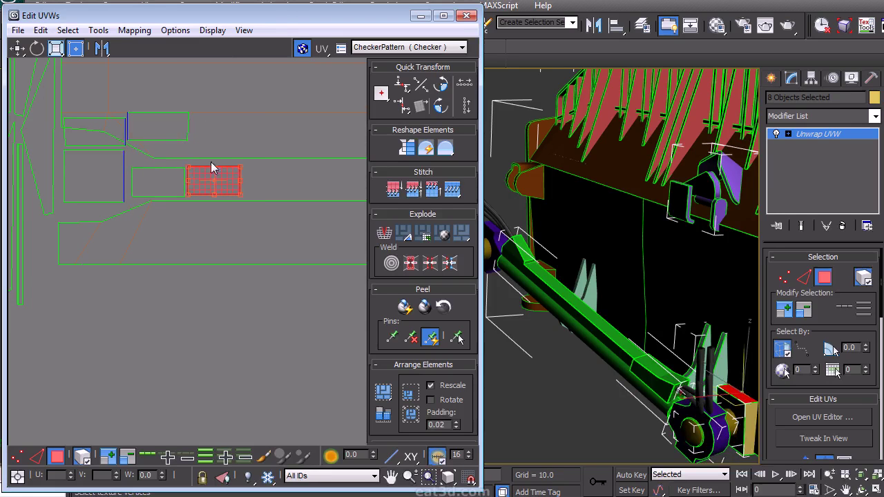
left_click_drag(121, 103, 122, 103)
left_click_drag(155, 128, 277, 179)
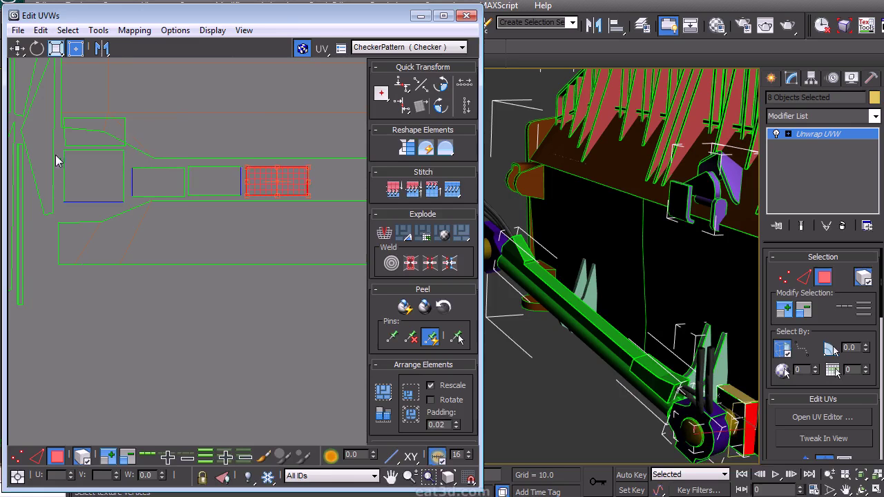
Add the block's last small shell to the row in the narrow gap and even out the row's spacing.
left_click_drag(94, 103, 127, 138)
middle_click_drag(51, 192, 61, 242)
left_click(67, 230)
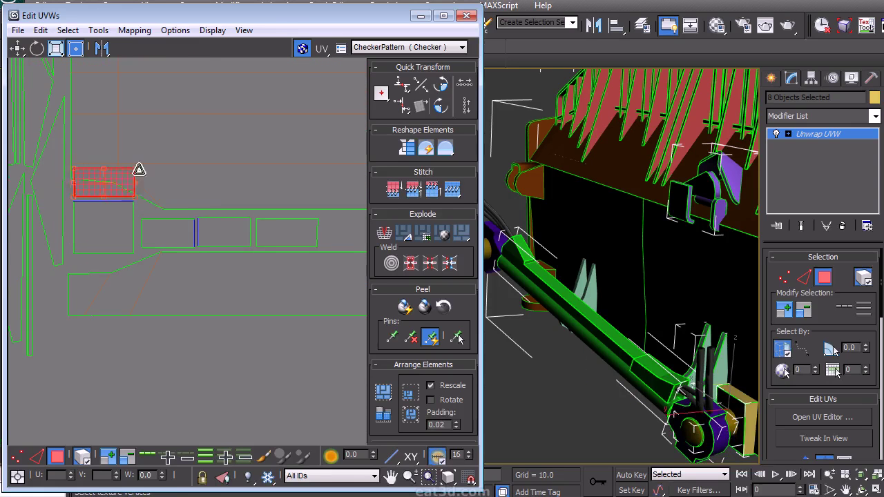
left_click_drag(158, 232, 160, 235)
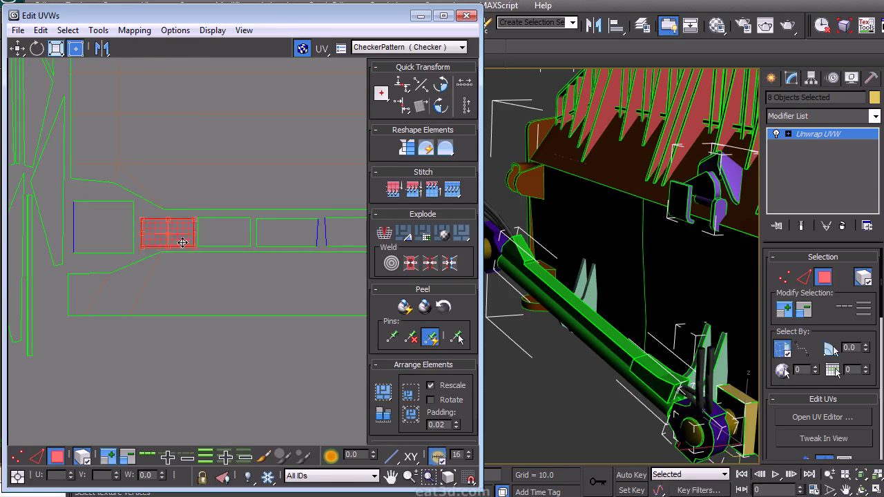
scroll(177, 232, "down", 5)
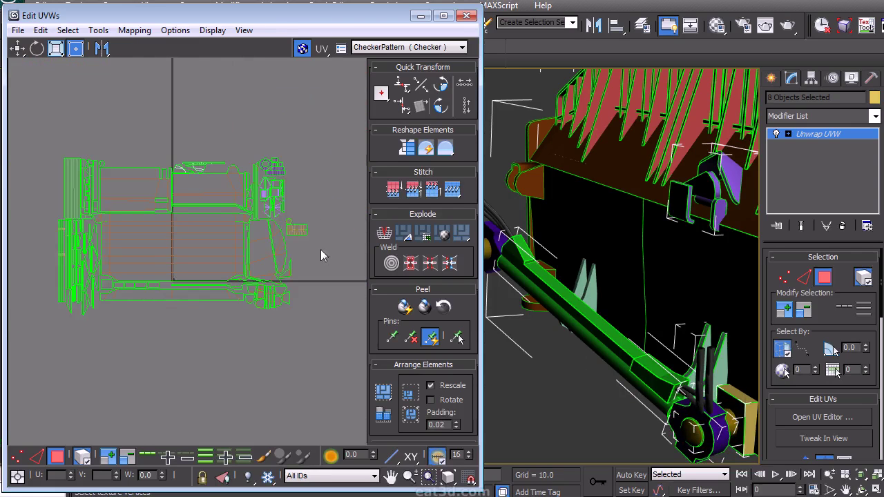
Move the round pin's shells below the main layout's lower-left corner and fit its circular caps into the gap just left of the lowest strip.
left_click(294, 218)
left_click_drag(94, 265, 121, 313)
scroll(156, 267, "up", 5)
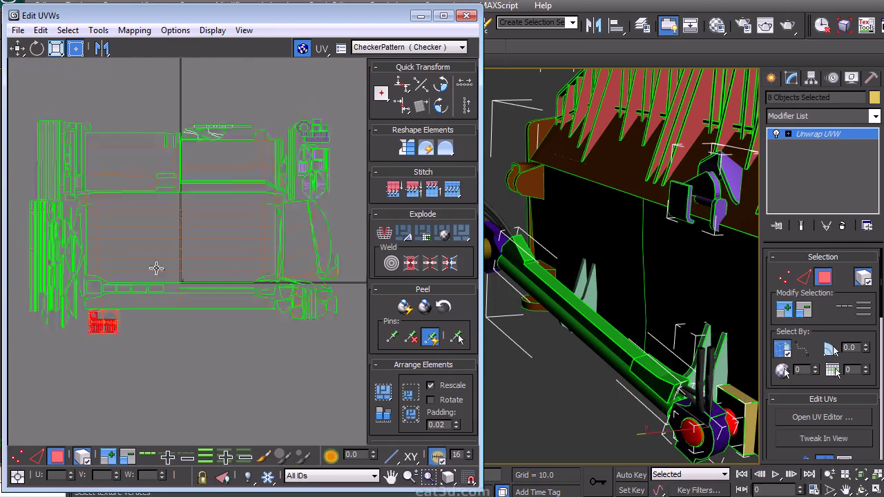
left_click_drag(123, 358, 109, 358)
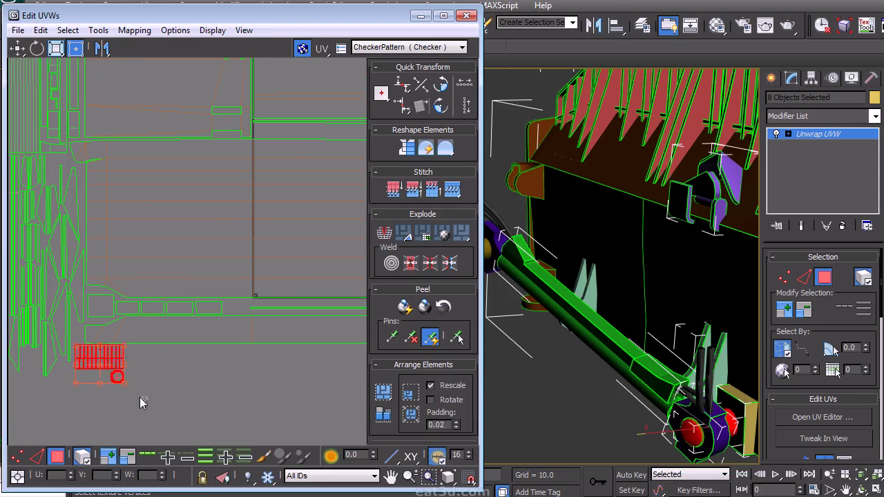
left_click(122, 379)
scroll(81, 339, "up", 5)
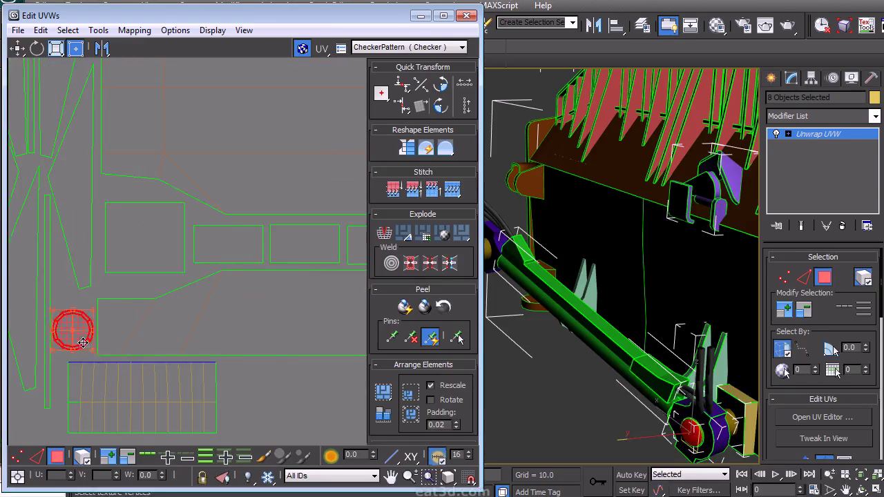
left_click(228, 370)
Select all the packed UV shells together and reposition the whole layout as one group.
scroll(207, 275, "down", 10)
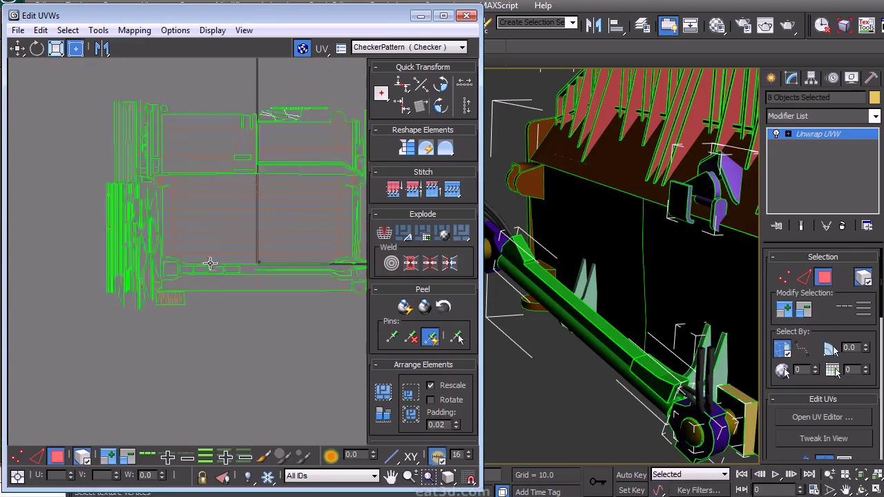
scroll(141, 287, "down", 3)
left_click_drag(94, 321, 249, 200)
scroll(134, 289, "down", 3)
left_click_drag(156, 278, 346, 199)
middle_click_drag(347, 199, 227, 240)
left_click_drag(227, 239, 261, 238)
Close the UV editor, frame the selected parts in the viewport and collapse their Unwrap UVW modifier.
left_click(467, 15)
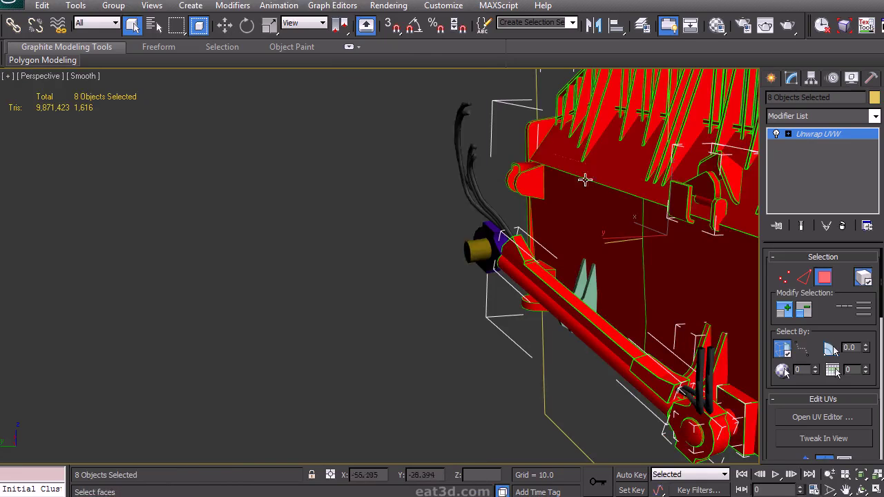
key("z")
right_click(804, 140)
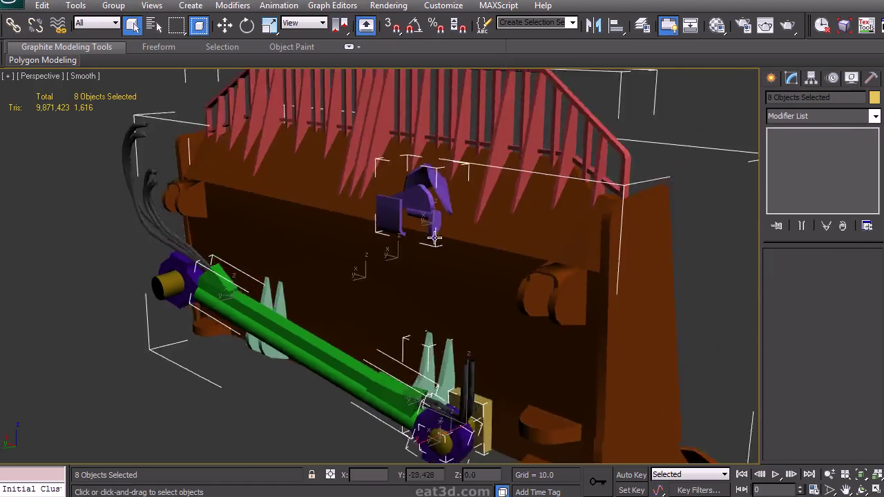
Select all the blade and hydraulic arm parts together, leaving the black hoses out of the selection.
left_click(167, 181)
left_click_drag(79, 105, 651, 448)
middle_click_drag(414, 332, 245, 298, "alt")
left_click_drag(190, 192, 257, 305, "alt")
middle_click_drag(258, 306, 208, 386, "alt")
left_click_drag(207, 386, 304, 325, "alt")
middle_click_drag(304, 325, 356, 262, "alt")
key("w")
left_click_drag(332, 261, 332, 402)
key("ctrl+z")
Assign the orange custom colour to the selected blade and arm parts as their object colour.
left_click(868, 263)
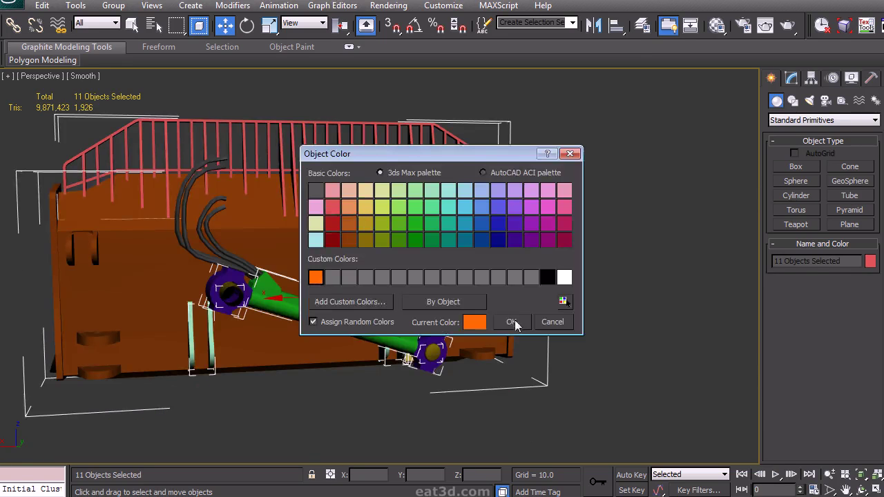
left_click(512, 322)
middle_click_drag(597, 278, 457, 274, "alt")
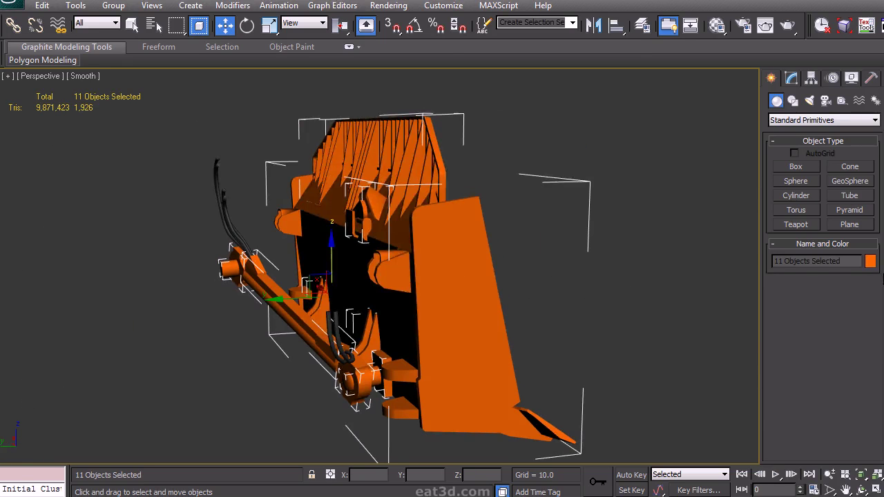
Add a light blue custom colour (RGB 7, 188, 255), assign it to the selected blade and arm parts, and clear the selection.
left_click(870, 261)
left_click(334, 277)
left_click(351, 302)
left_click_drag(396, 46, 376, 17)
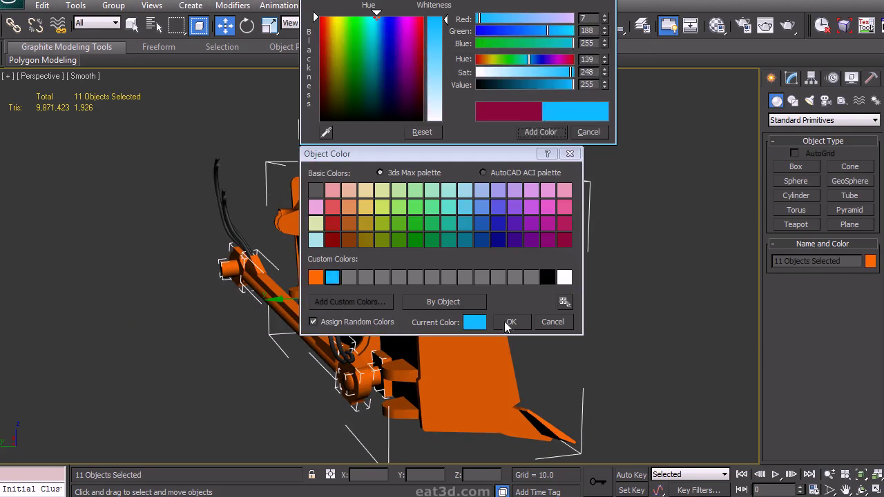
left_click(506, 323)
left_click(552, 279)
middle_click_drag(546, 279, 472, 218, "alt")
scroll(527, 215, "down", 5)
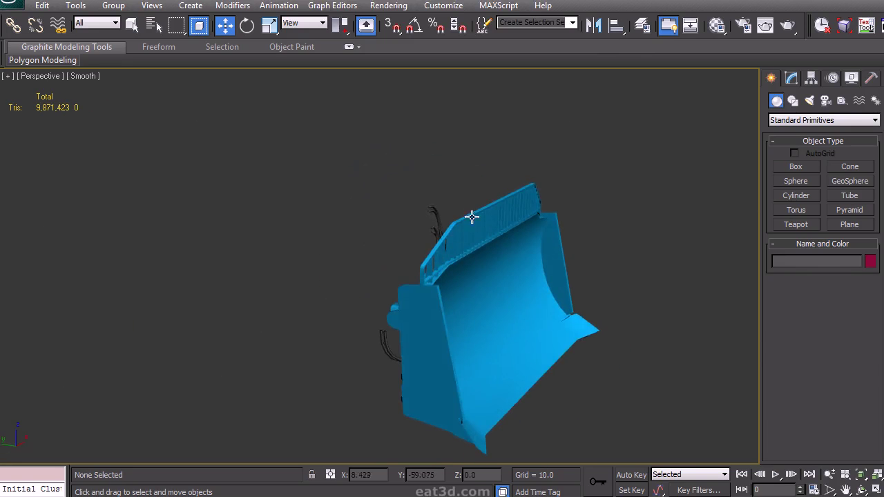